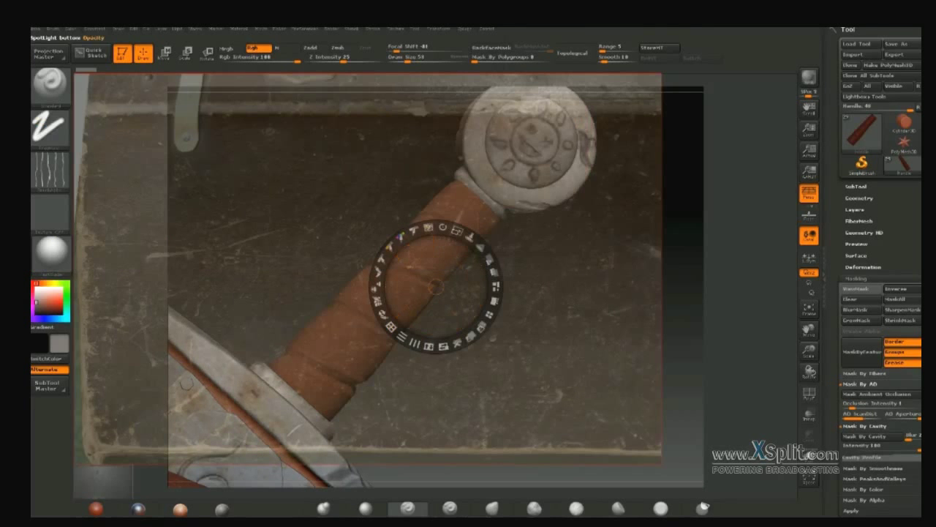
- Rotate and shift the scratched texture across the grip, then exit Spotlight and turn the hilt
drag(445, 226, 481, 247)
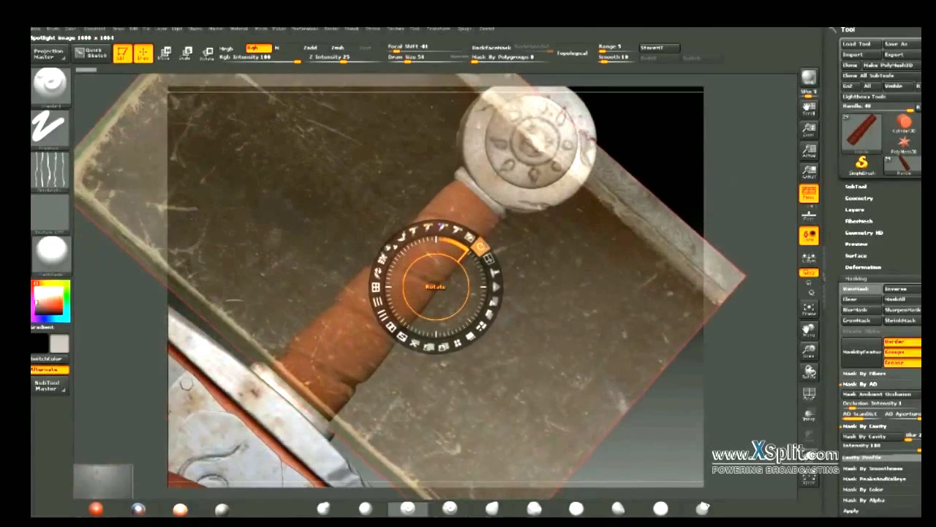
click(561, 265)
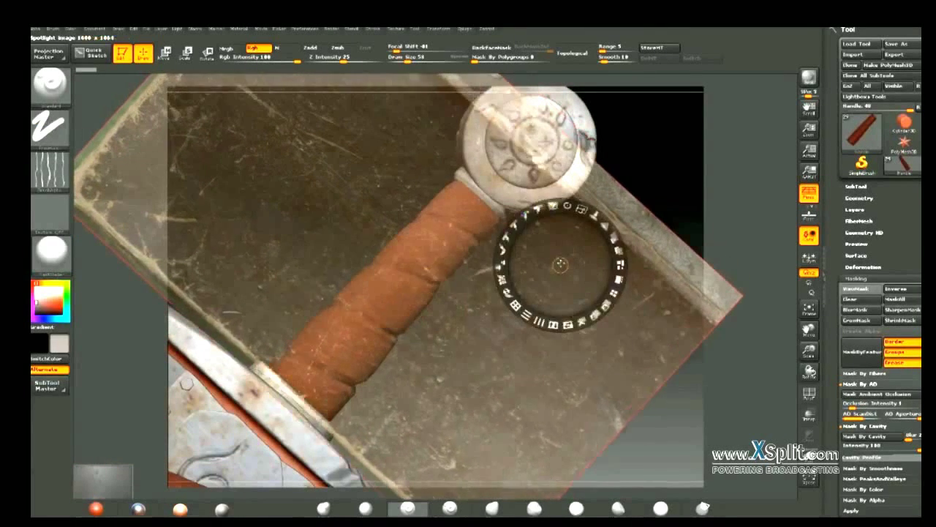
drag(560, 265, 571, 270)
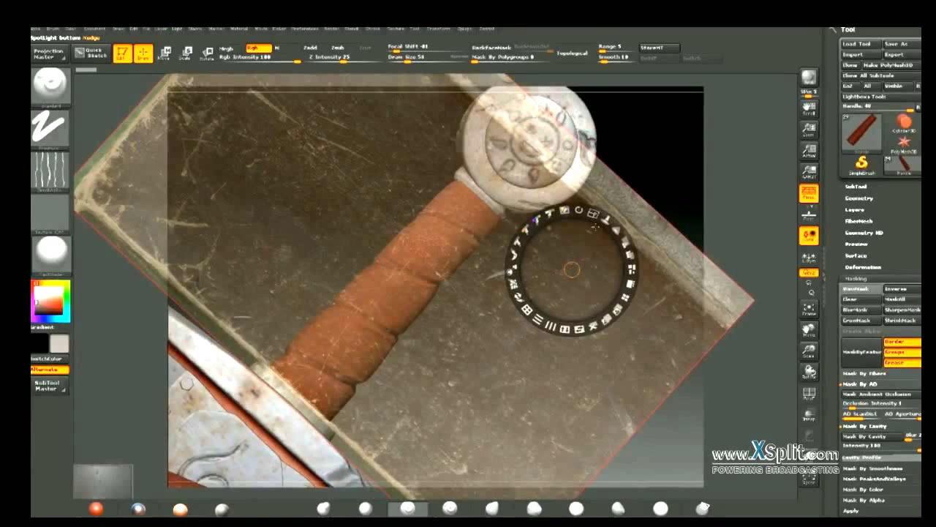
drag(596, 226, 549, 262)
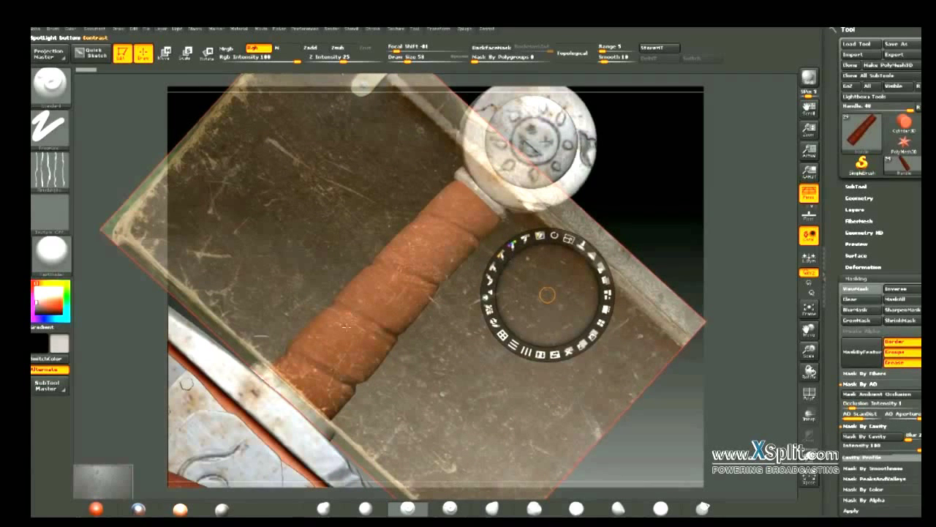
key(z)
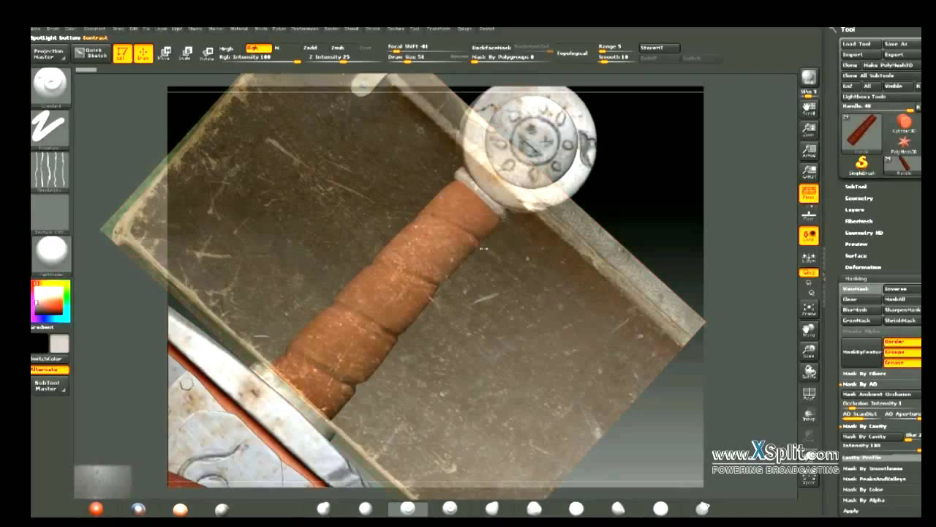
mouse_move(507, 317)
mouse_down()
mouse_move(500, 322)
mouse_move(520, 318)
mouse_up()
- Rotate and nudge the scratched texture, then re-pose the hilt and guard beneath it
key(z)
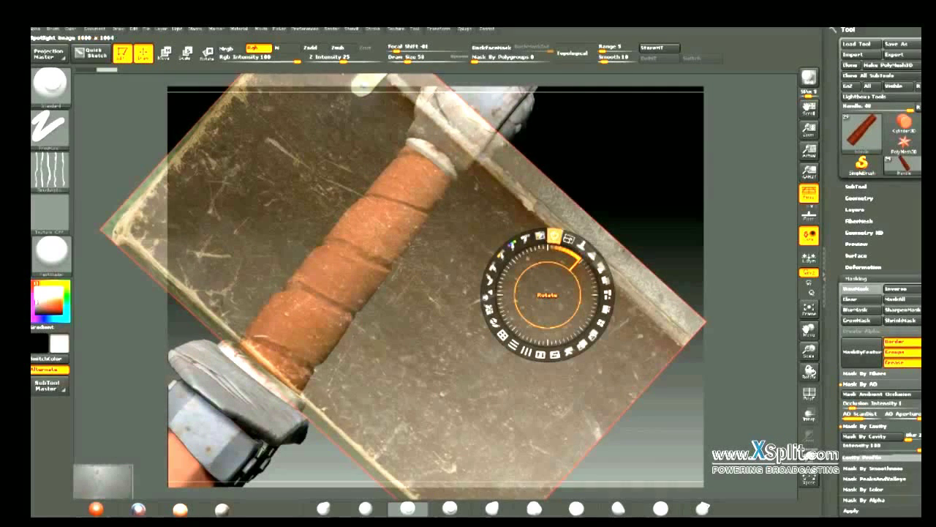
drag(554, 235, 622, 243)
drag(552, 281, 557, 270)
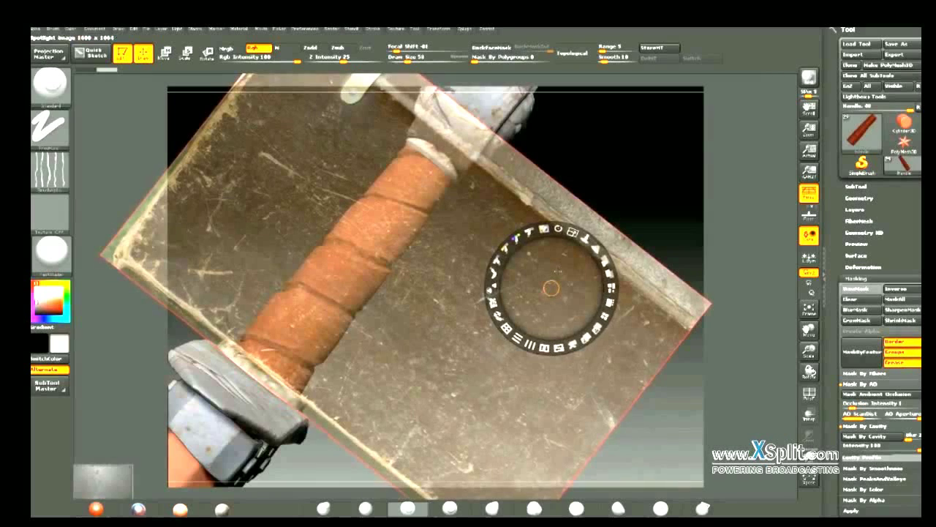
key(z)
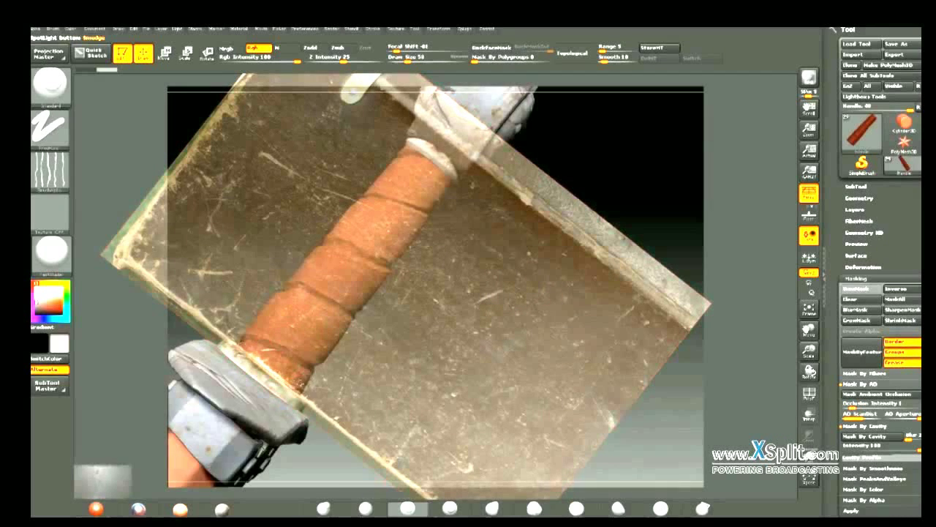
drag(278, 315, 277, 317)
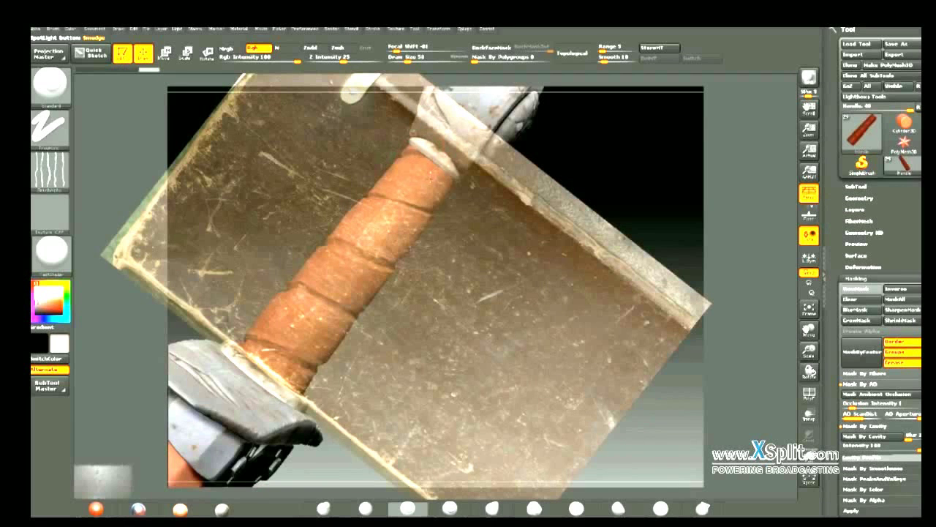
drag(519, 245, 502, 334)
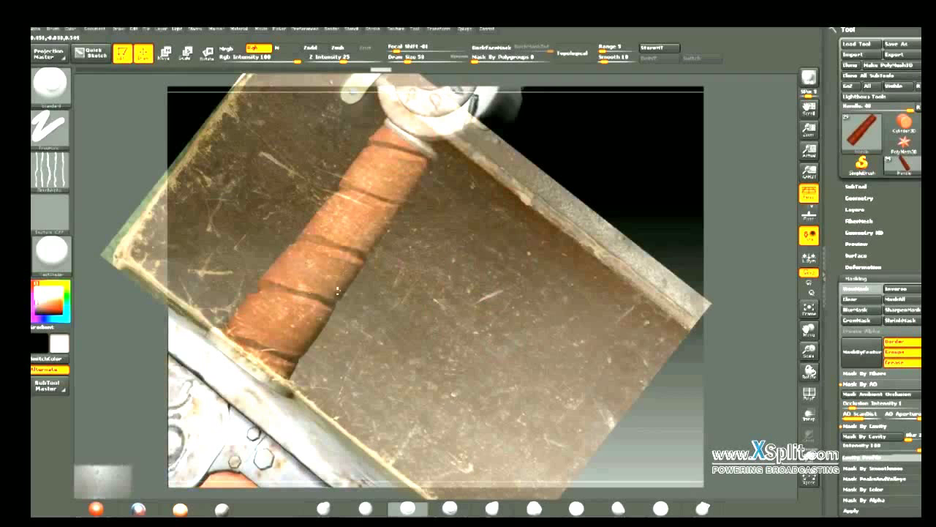
mouse_move(480, 290)
mouse_down()
mouse_move(443, 282)
mouse_move(498, 263)
mouse_move(514, 270)
mouse_up()
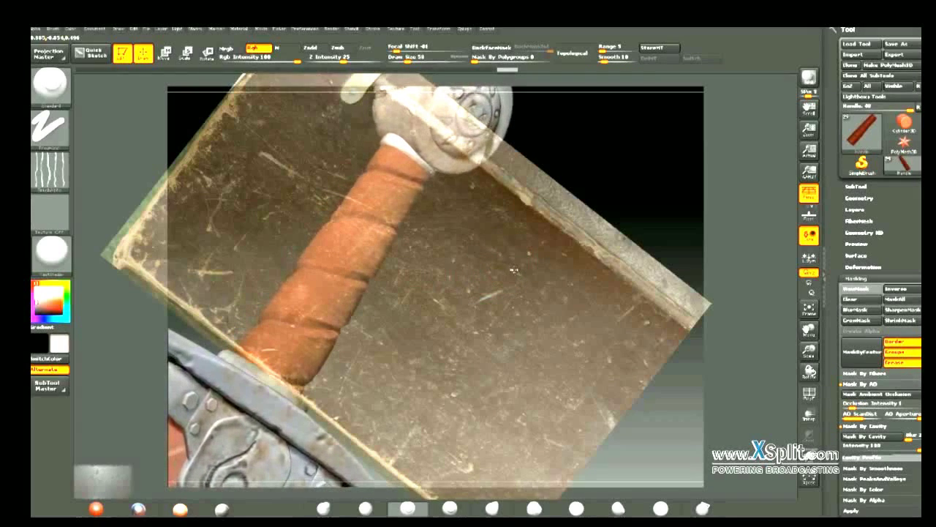
- Tilt the texture to a steeper angle, then hide Spotlight and rotate the sword
key(z)
mouse_move(554, 229)
mouse_down()
mouse_move(578, 253)
mouse_move(514, 238)
mouse_move(524, 268)
mouse_up()
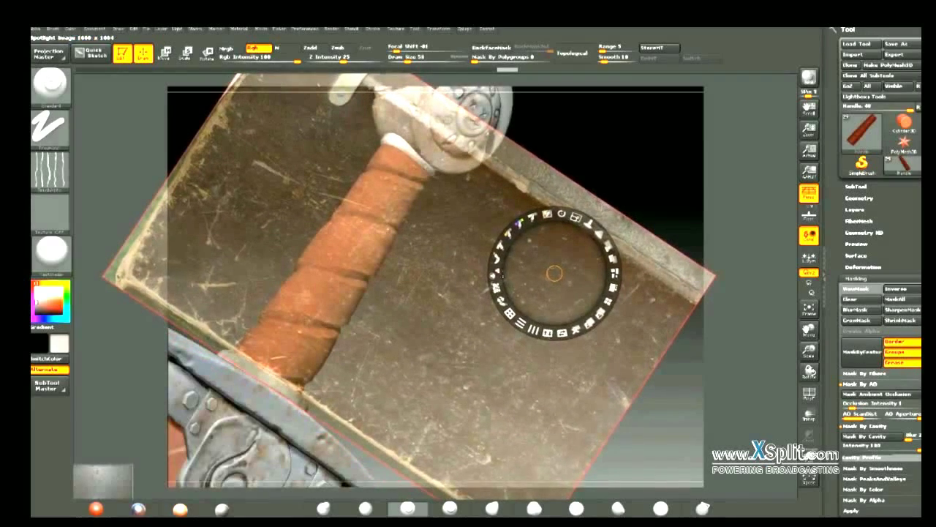
key(z)
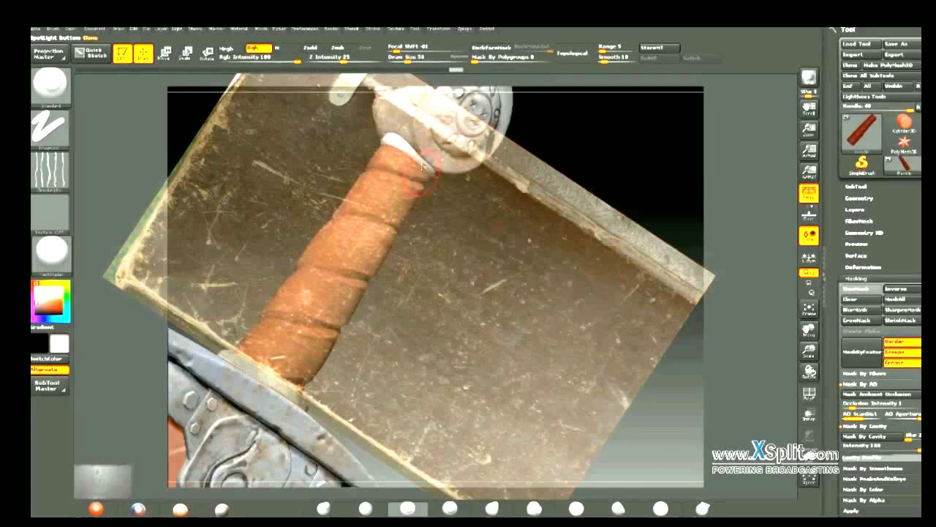
key(z)
key(z)
key(shift+z)
mouse_move(537, 230)
mouse_down()
mouse_move(497, 271)
mouse_move(490, 297)
mouse_up()
- Show the scratched texture again, reduce its tilt, and move it left over the grip
key(shift+z)
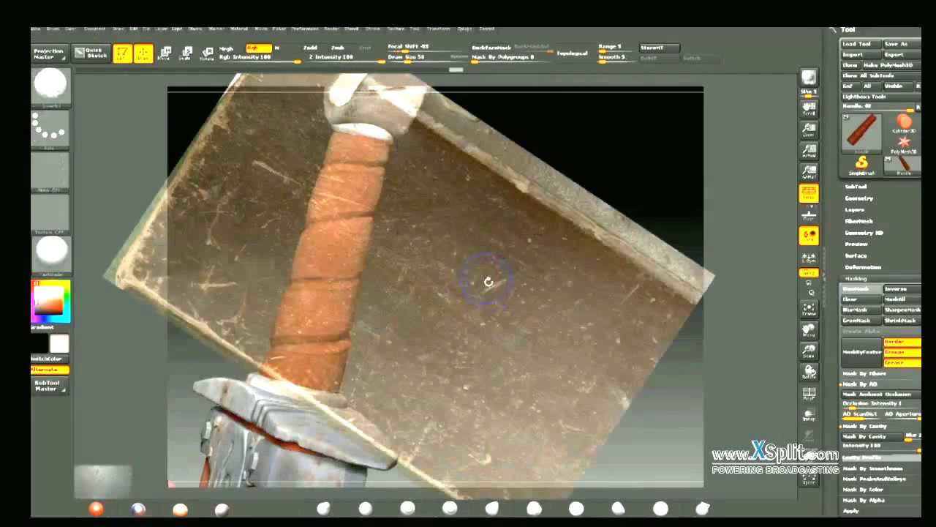
key(z)
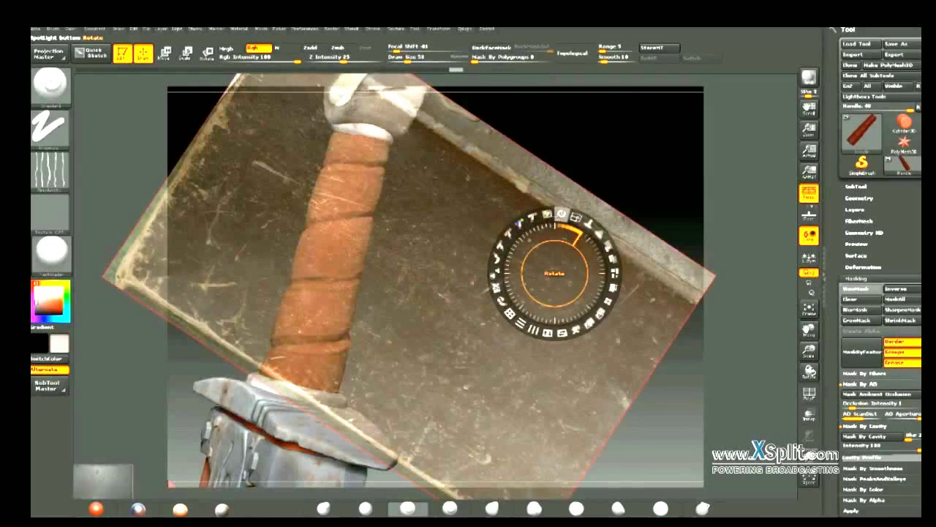
drag(561, 214, 556, 215)
drag(553, 272, 541, 190)
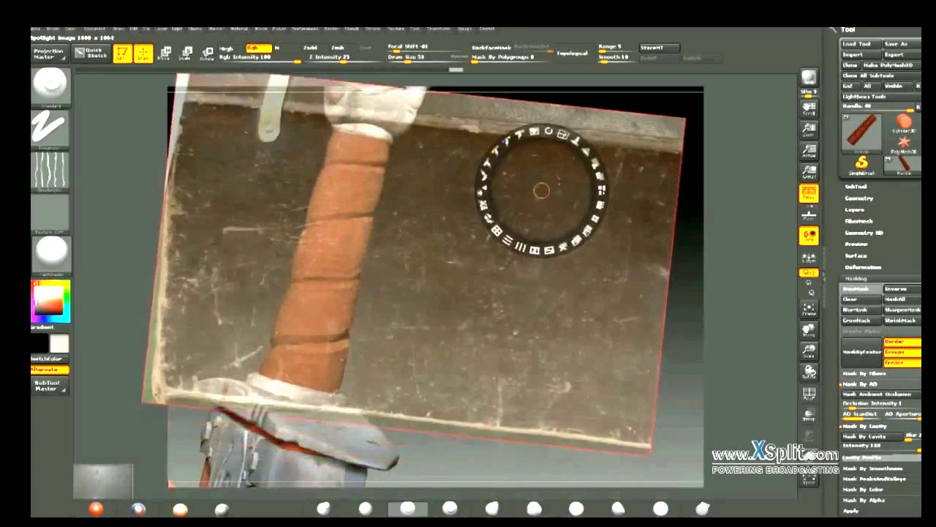
drag(552, 130, 546, 144)
mouse_move(543, 186)
mouse_down()
mouse_move(435, 201)
mouse_move(443, 196)
mouse_up()
- Exit Spotlight, hide the texture, and turn the view to the sword on the character's back
key(z)
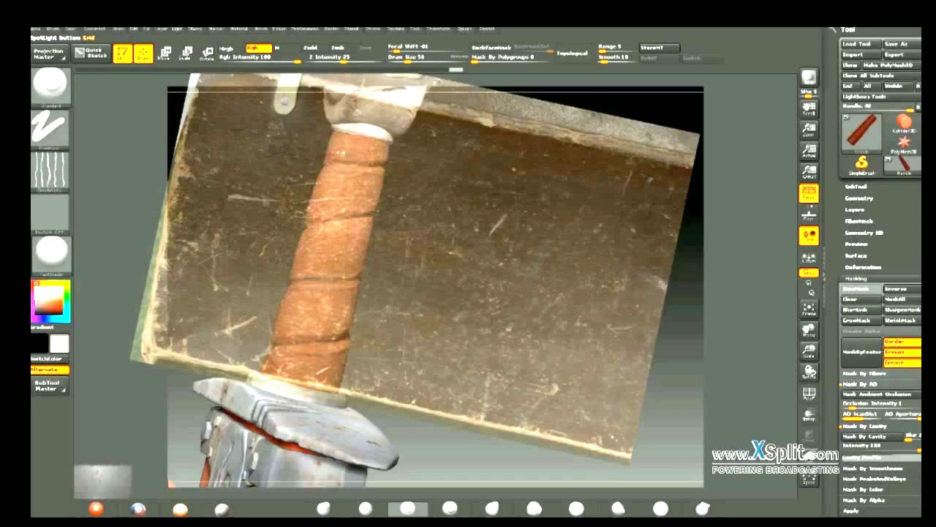
key(shift+z)
mouse_move(485, 278)
mouse_down()
mouse_move(441, 272)
mouse_move(441, 280)
mouse_move(426, 244)
mouse_move(406, 246)
mouse_move(442, 300)
mouse_move(441, 266)
mouse_move(403, 255)
mouse_move(420, 219)
mouse_move(418, 339)
mouse_move(458, 272)
mouse_move(434, 286)
mouse_move(435, 251)
mouse_move(485, 272)
mouse_move(476, 266)
mouse_move(461, 349)
mouse_move(456, 337)
mouse_move(464, 361)
mouse_move(453, 407)
mouse_move(289, 201)
mouse_up()
- Choose an alpha and place the enlarged, rotated scratched texture over the grip
click(50, 172)
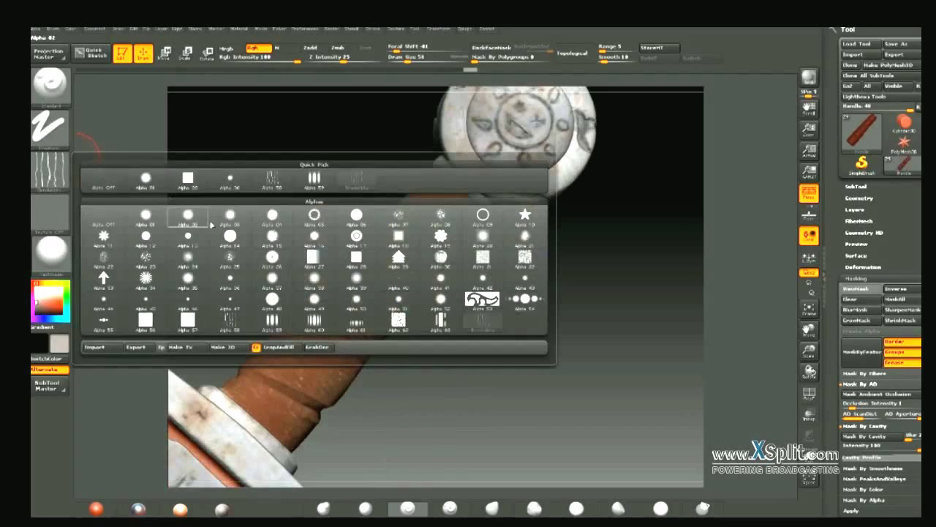
click(146, 180)
key(shift+z)
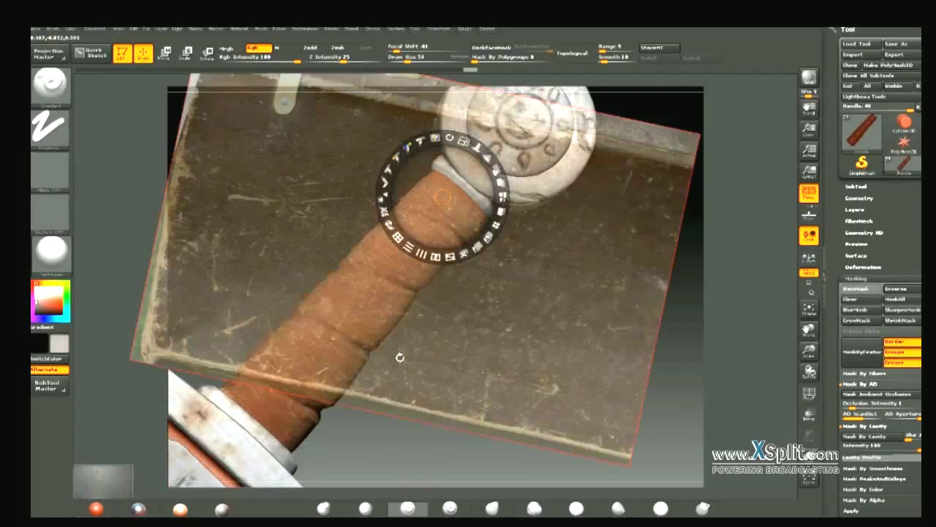
drag(442, 196, 674, 376)
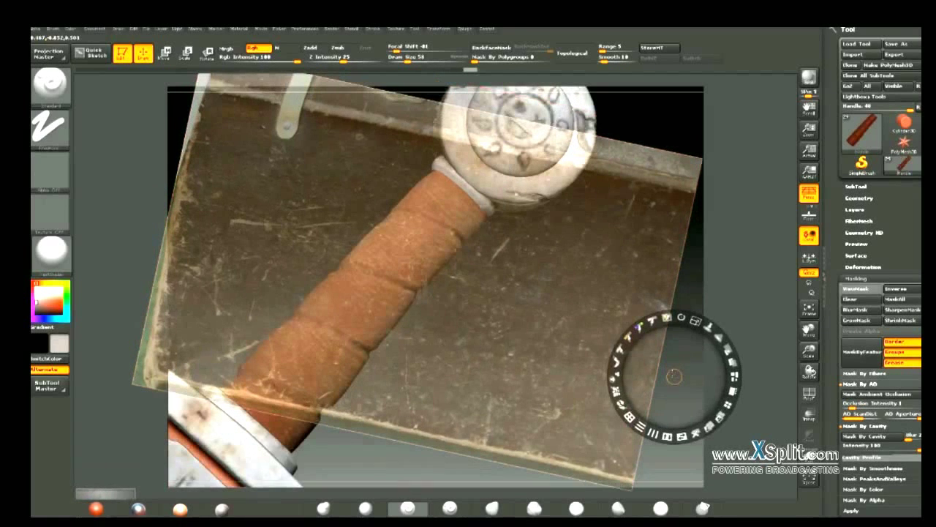
drag(667, 318, 702, 328)
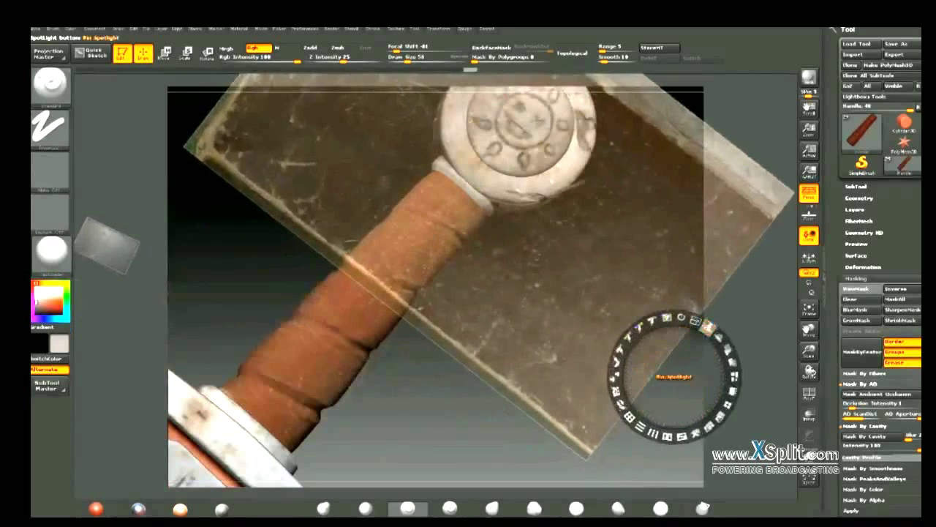
drag(672, 378, 535, 433)
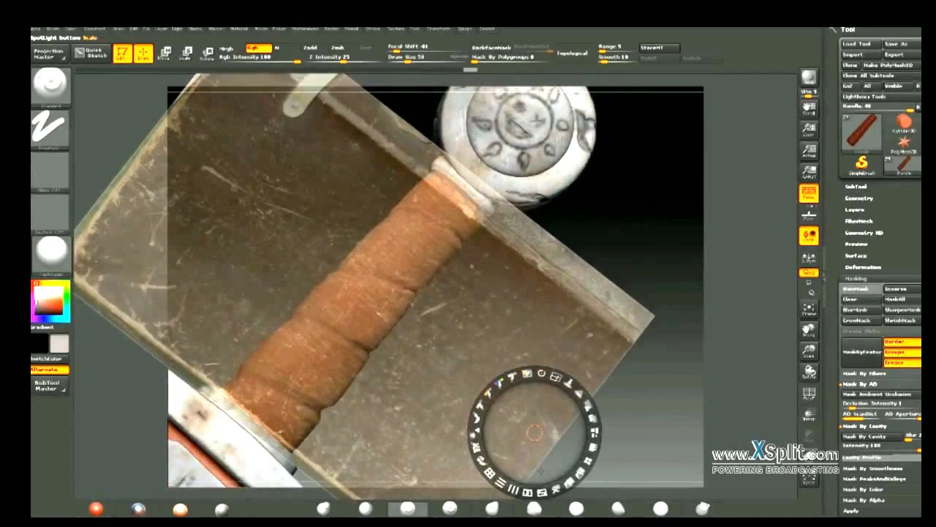
- Paint the scratched texture along the grip, then hide Spotlight and frame the whole sword
key(z)
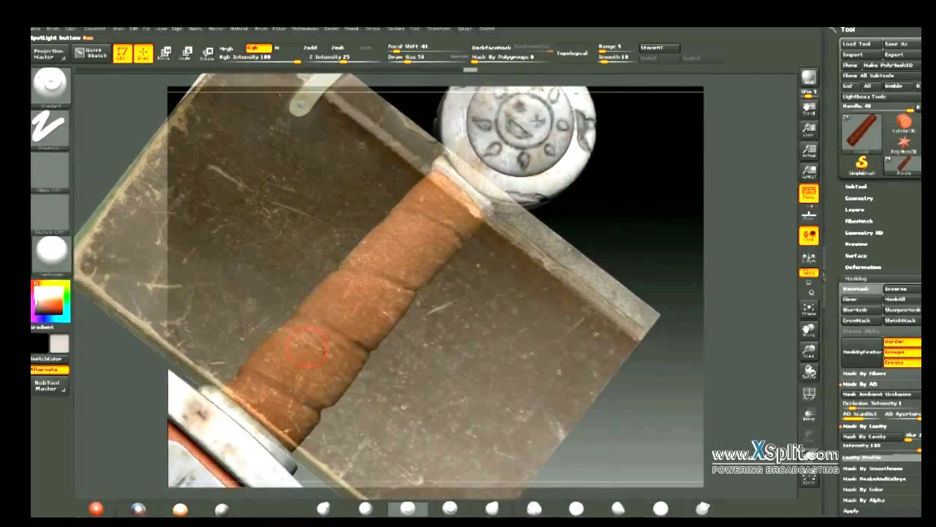
mouse_move(270, 401)
mouse_down()
mouse_move(426, 265)
mouse_move(452, 229)
mouse_up()
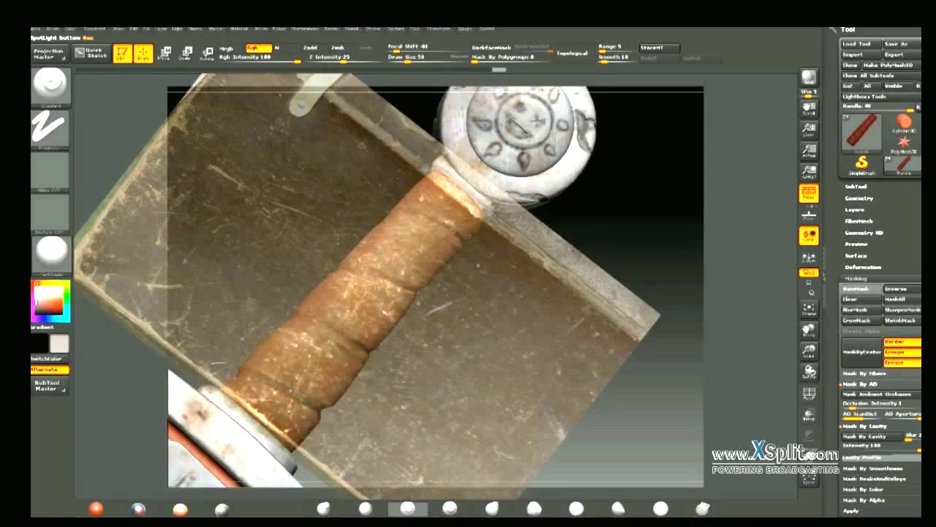
key(shift+z)
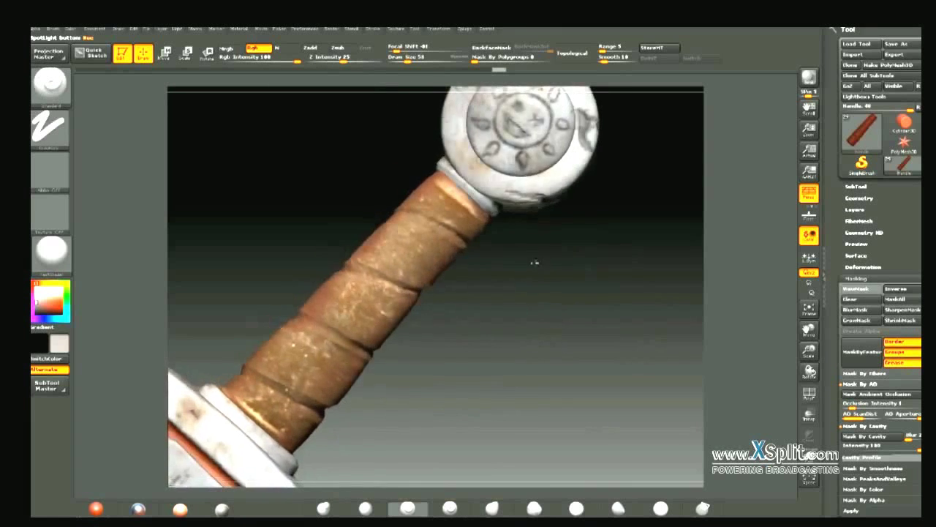
key(f)
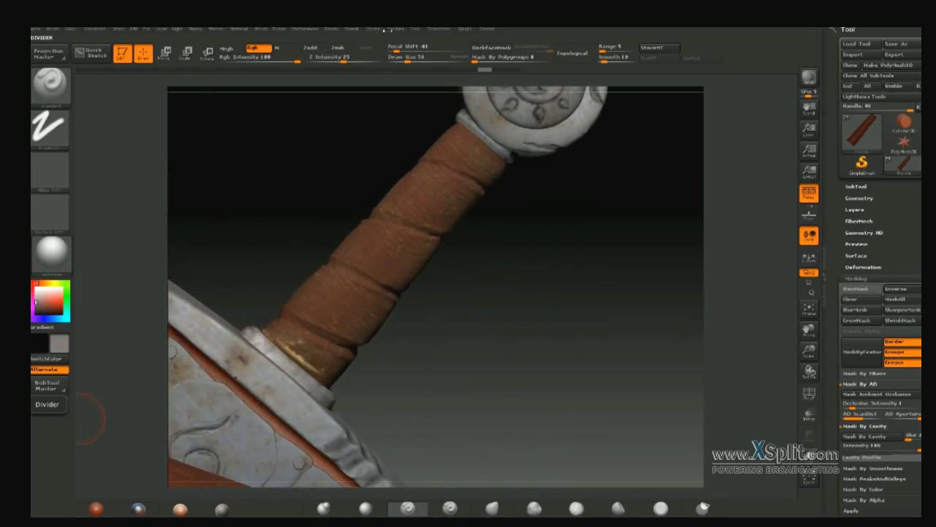
- Import the leather image, make it the current texture, and add it to Spotlight
click(396, 29)
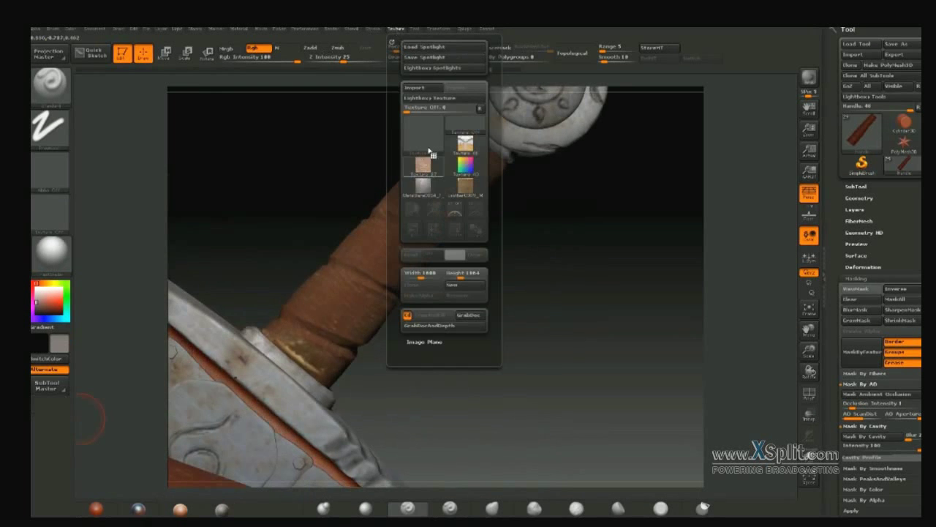
click(441, 92)
click(420, 253)
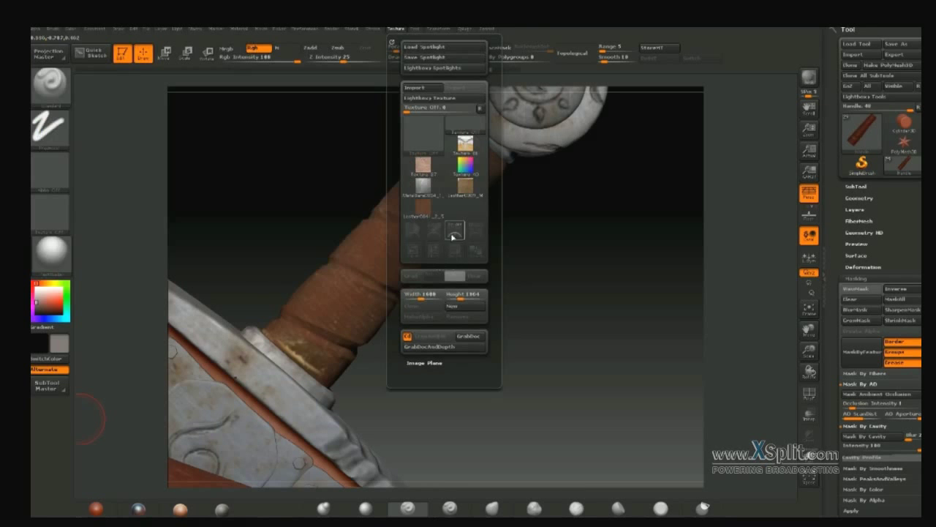
click(416, 218)
click(475, 229)
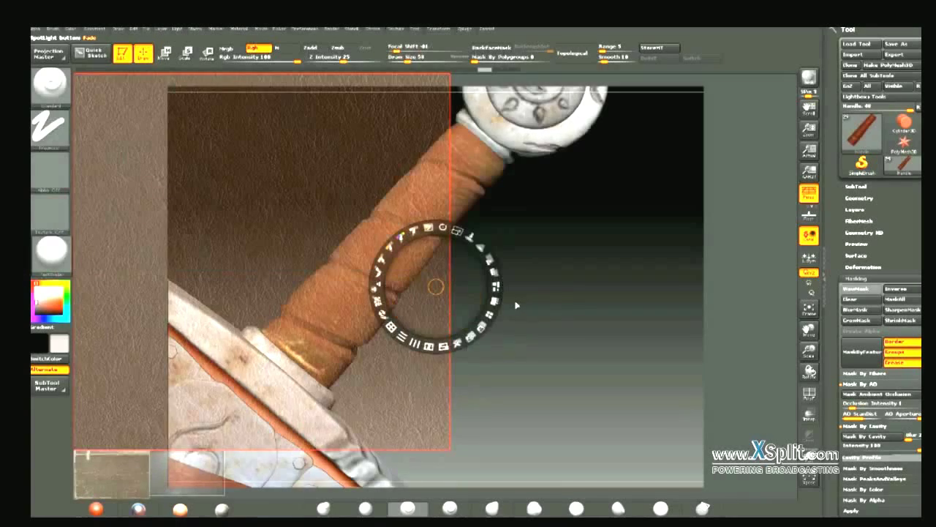
- Slide the leather image over the upright grip and paint its grain onto the wrapping
mouse_move(435, 286)
mouse_down()
mouse_move(471, 293)
mouse_move(595, 278)
mouse_move(335, 303)
mouse_up()
key(z)
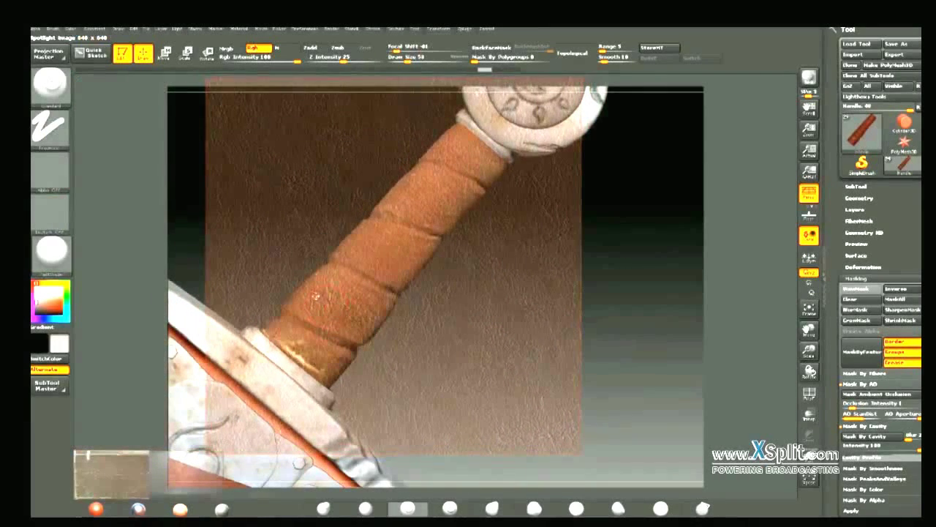
drag(458, 313, 432, 311)
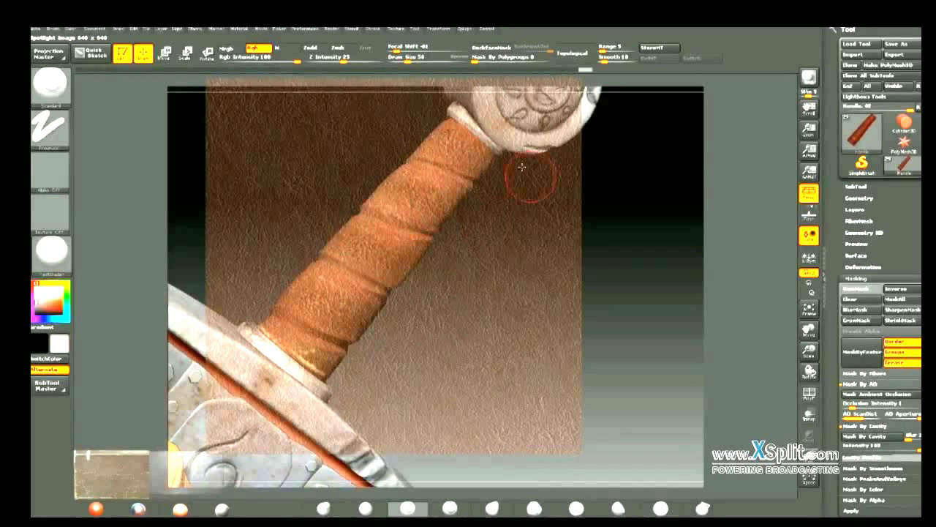
mouse_move(529, 172)
mouse_down()
mouse_move(508, 251)
mouse_move(484, 244)
mouse_move(475, 264)
mouse_up()
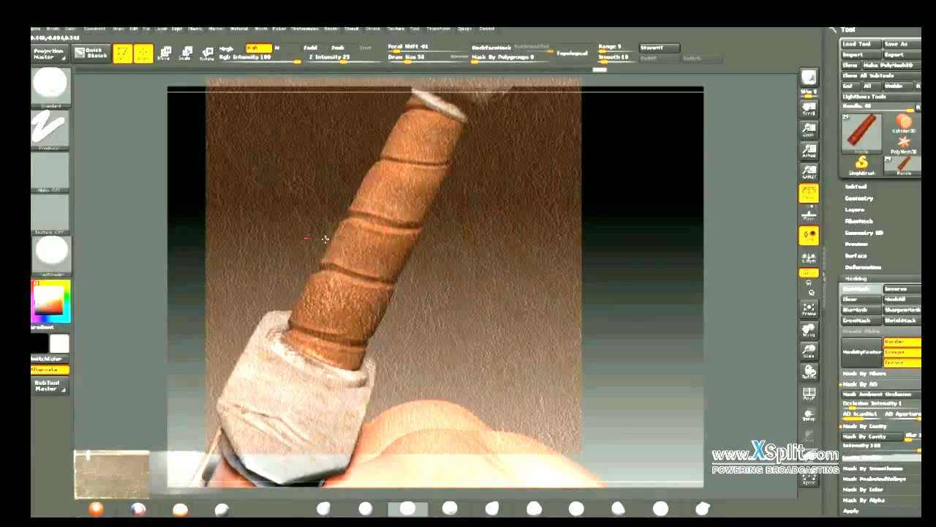
drag(325, 239, 444, 215)
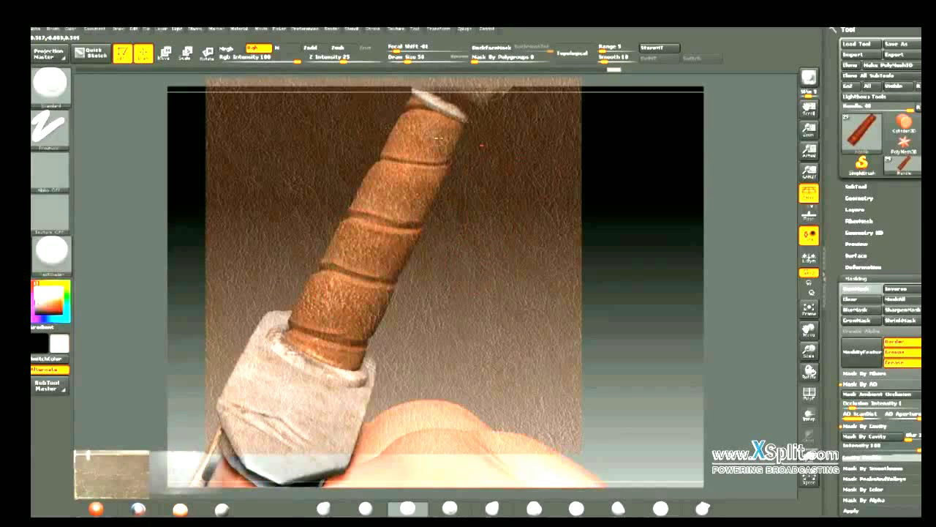
drag(481, 146, 564, 221)
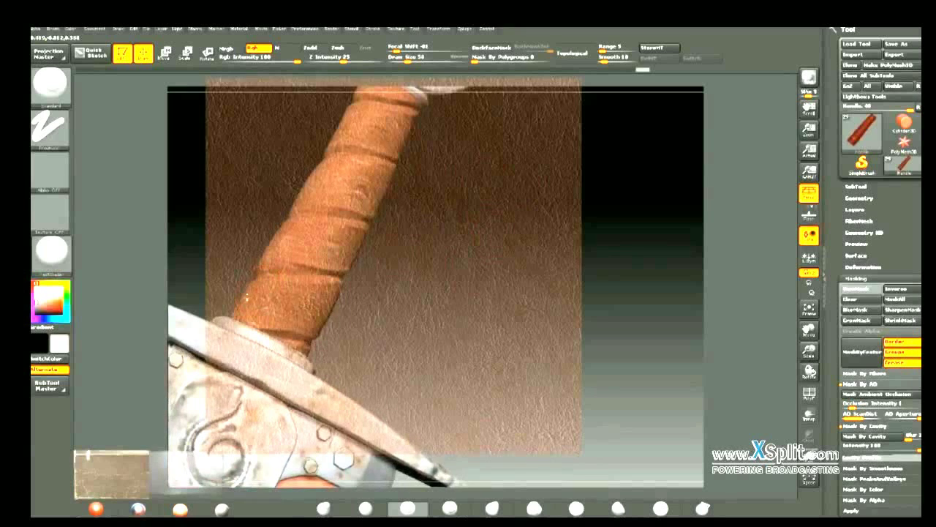
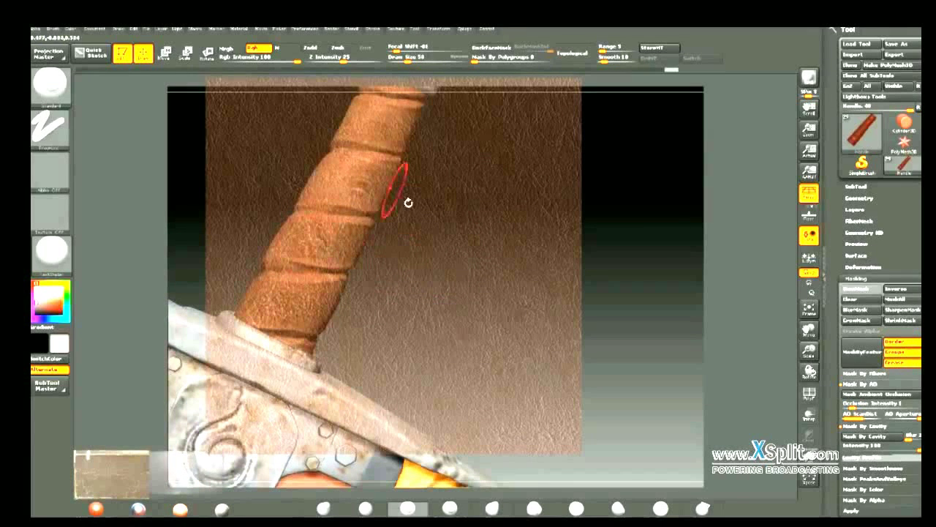
- Adjust the Spotlight leather texture's opacity and fade over the sword grip
mouse_move(451, 176)
mouse_down()
mouse_move(477, 214)
mouse_move(393, 217)
mouse_move(431, 212)
mouse_move(416, 205)
mouse_move(436, 196)
mouse_move(431, 223)
mouse_move(407, 195)
mouse_up()
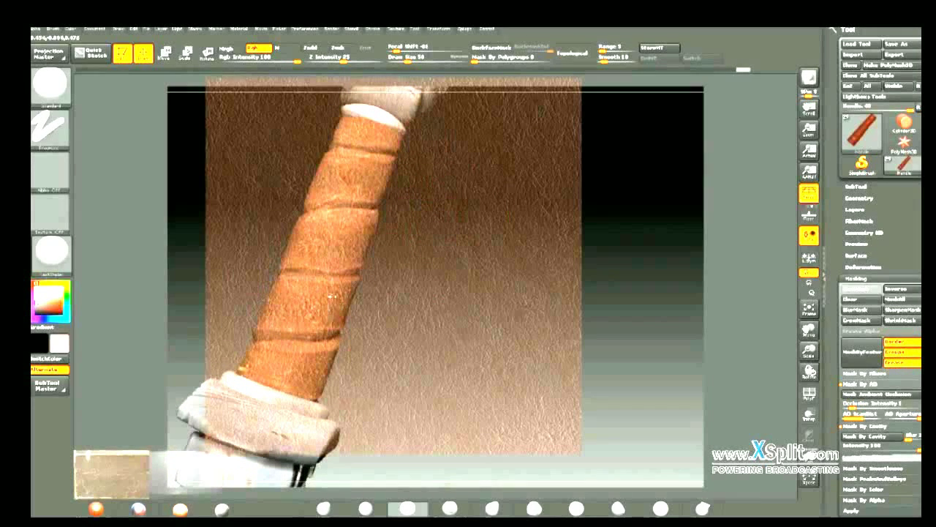
mouse_move(366, 345)
mouse_down()
mouse_move(433, 314)
mouse_move(403, 315)
mouse_move(427, 293)
mouse_up()
key(shift+z)
click(377, 271)
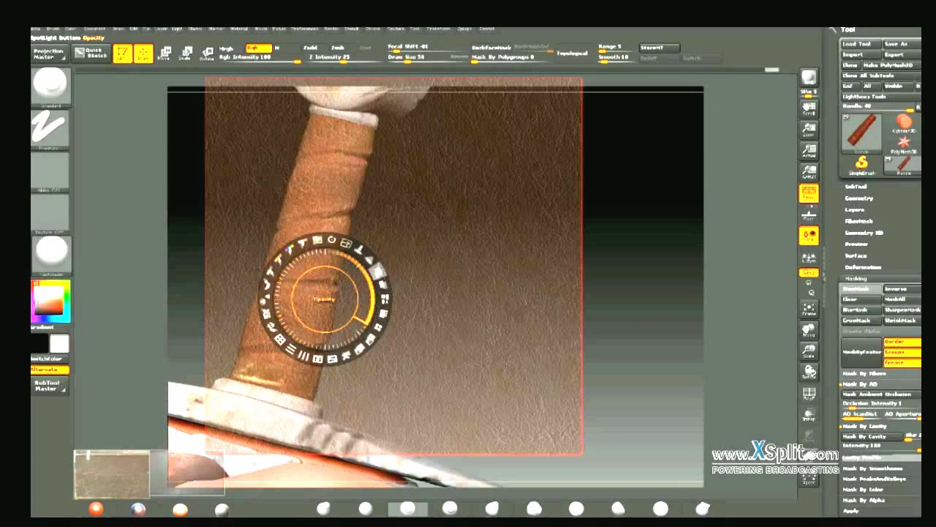
mouse_move(381, 315)
mouse_down()
mouse_move(384, 297)
mouse_move(336, 213)
mouse_up()
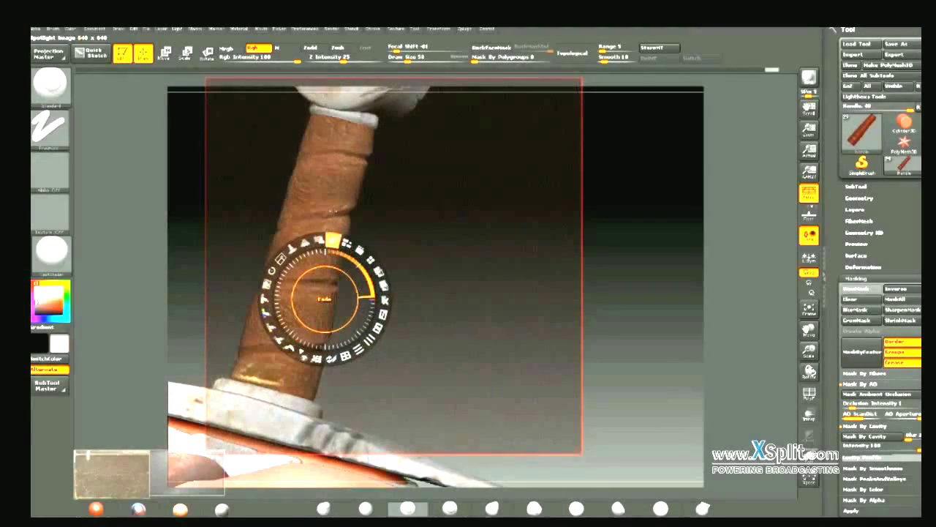
key(z)
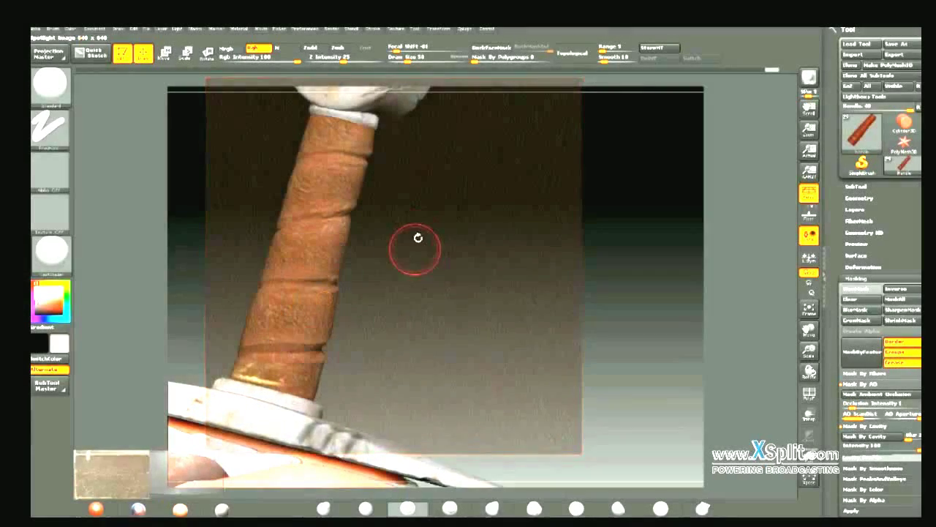
alt+drag(418, 238, 375, 316)
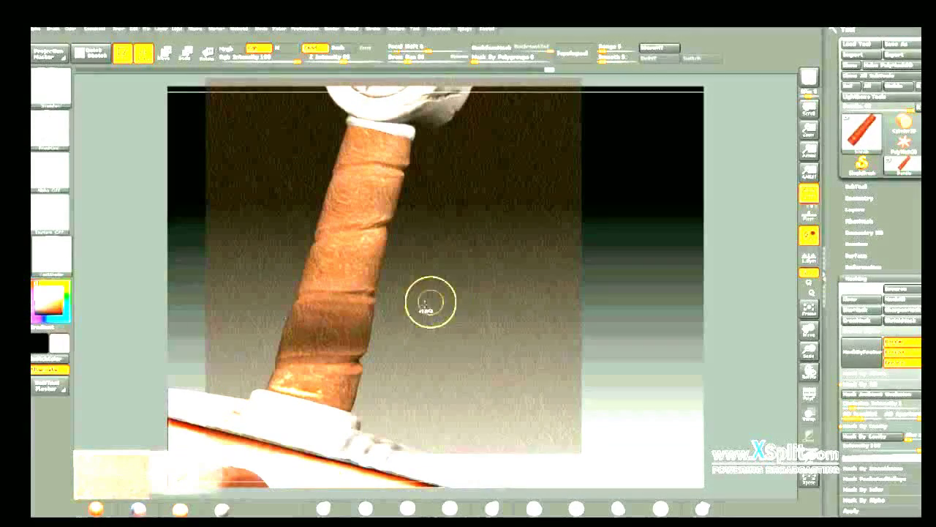
- Make the leather texture brighter and more opaque, then hide the Spotlight image with Shift+Z
key(z)
key(z)
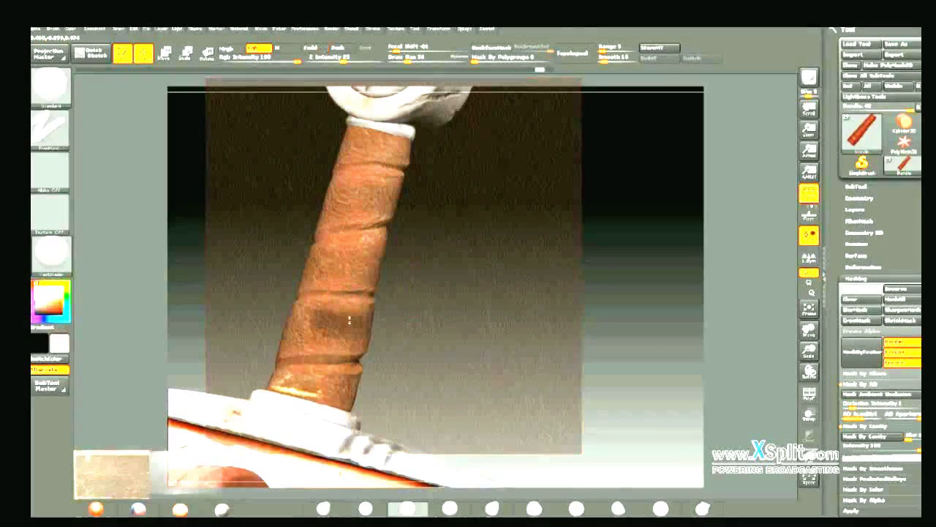
key(z)
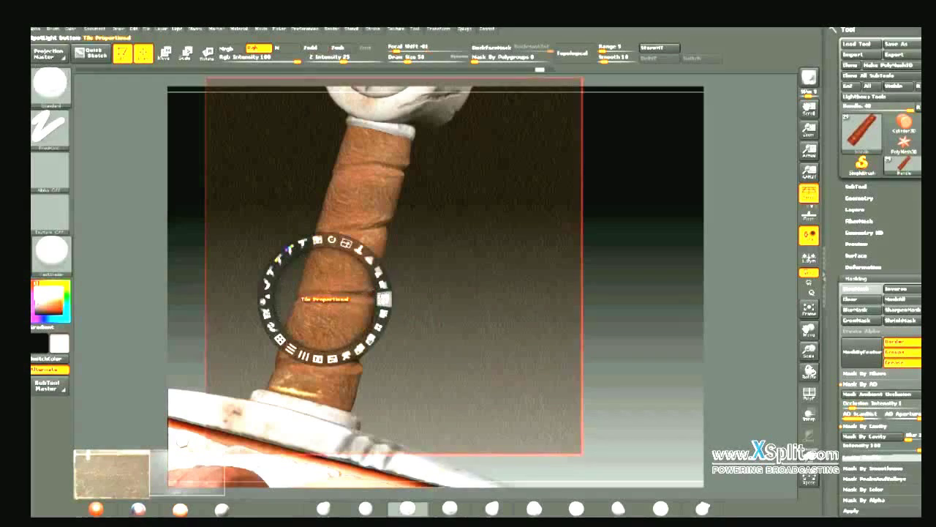
drag(382, 286, 384, 292)
drag(359, 327, 324, 298)
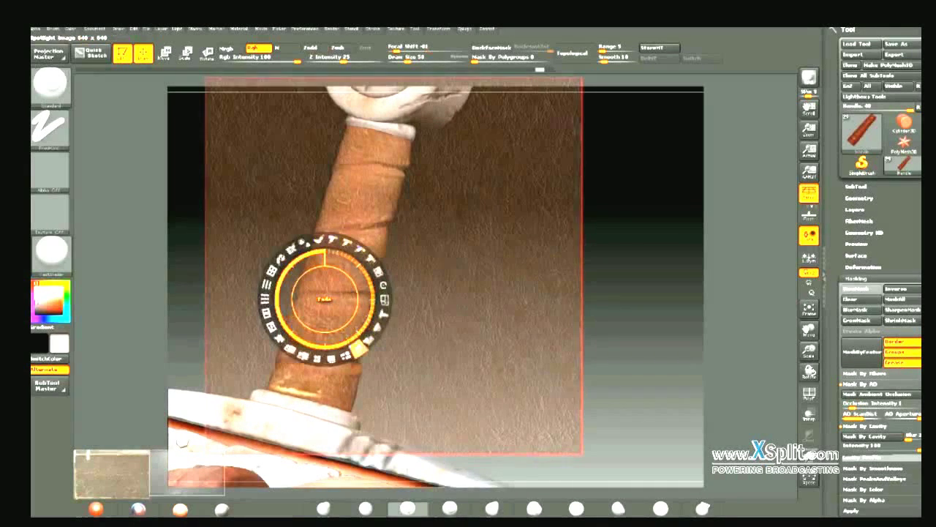
key(z)
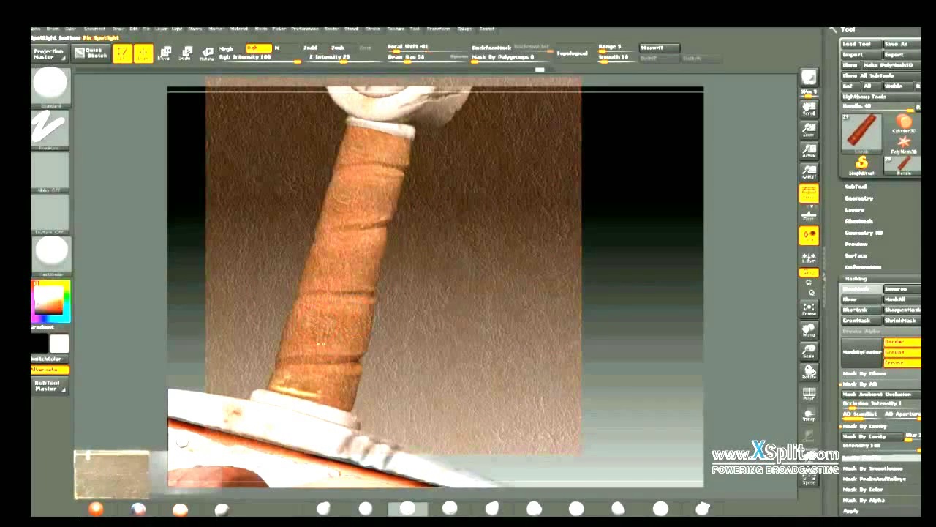
key(z)
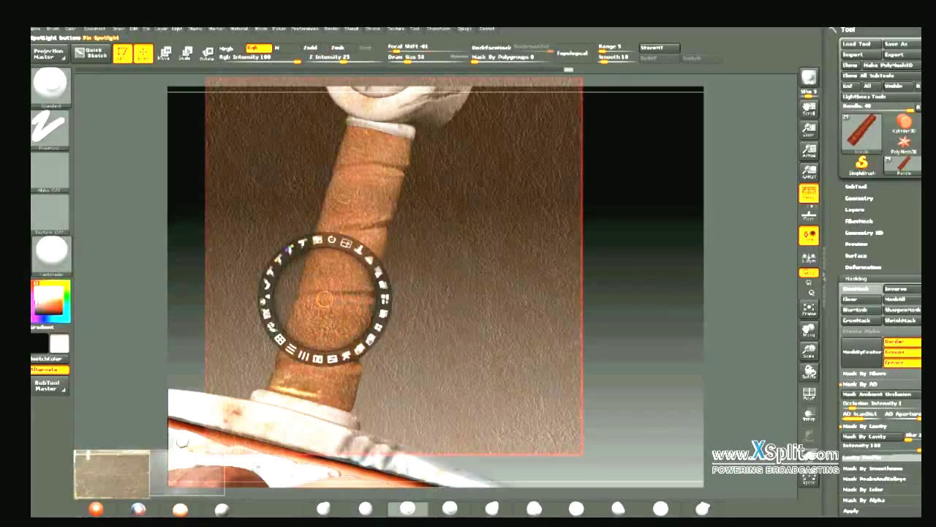
key(shift+z)
drag(463, 284, 471, 281)
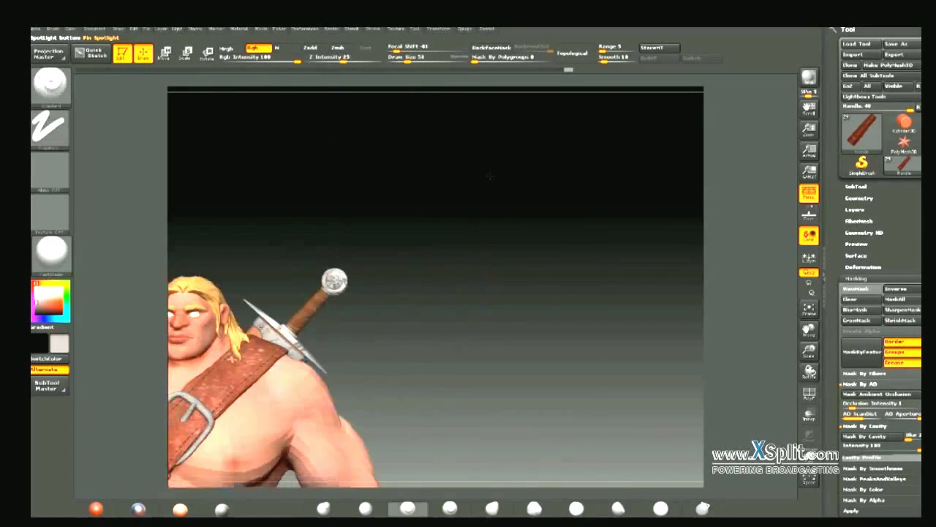
- Sample the sword handle's leather brown as the main paint colour using C
mouse_move(465, 336)
mouse_down()
mouse_move(476, 246)
mouse_move(465, 311)
mouse_up()
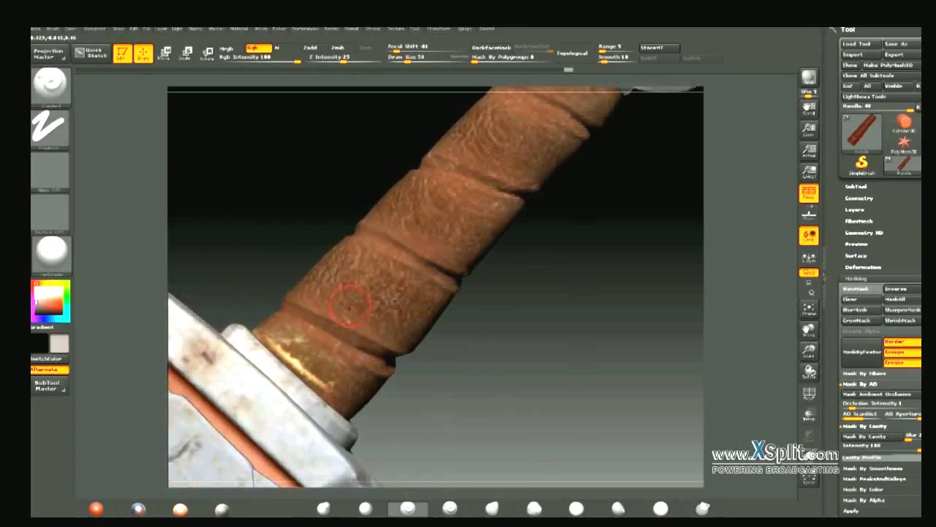
key(c)
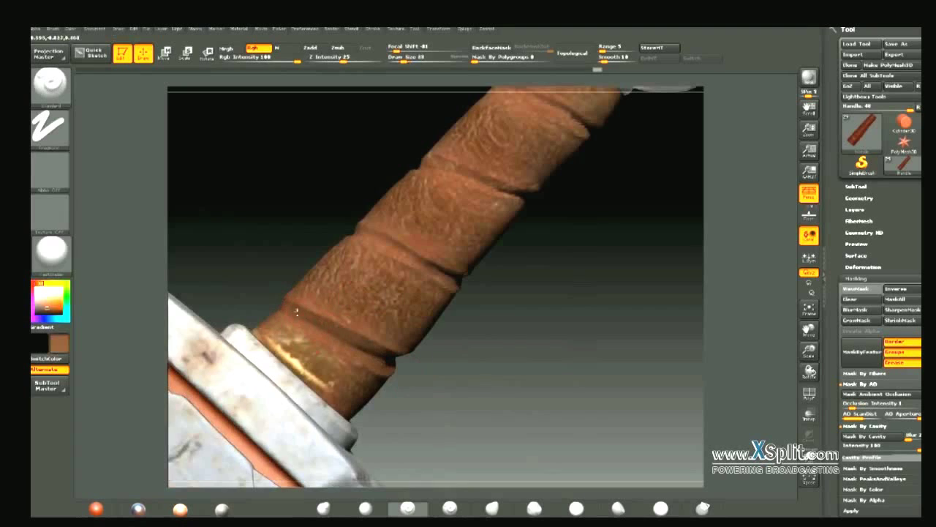
drag(297, 313, 320, 337)
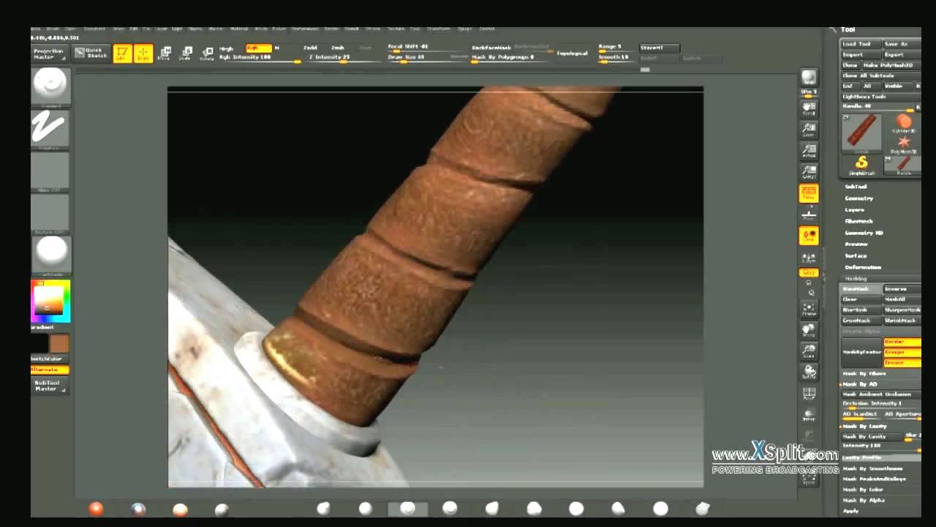
drag(513, 380, 439, 343)
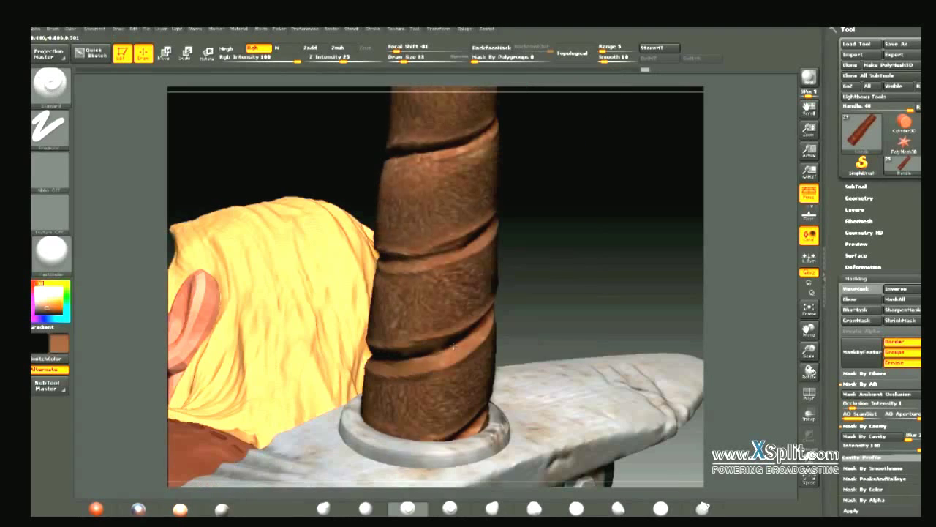
- Spray a lighter orange band along the handle groove with the Color Spray stroke
click(51, 125)
click(186, 136)
click(50, 126)
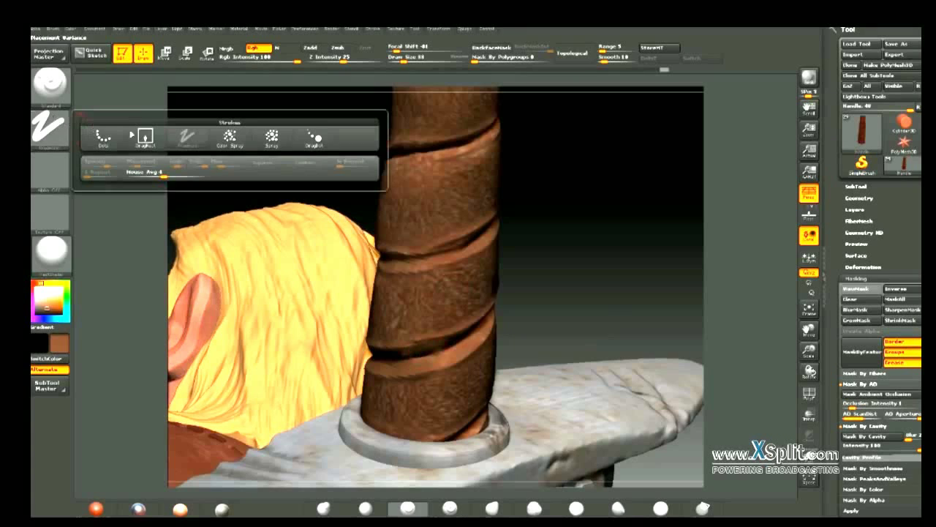
click(234, 139)
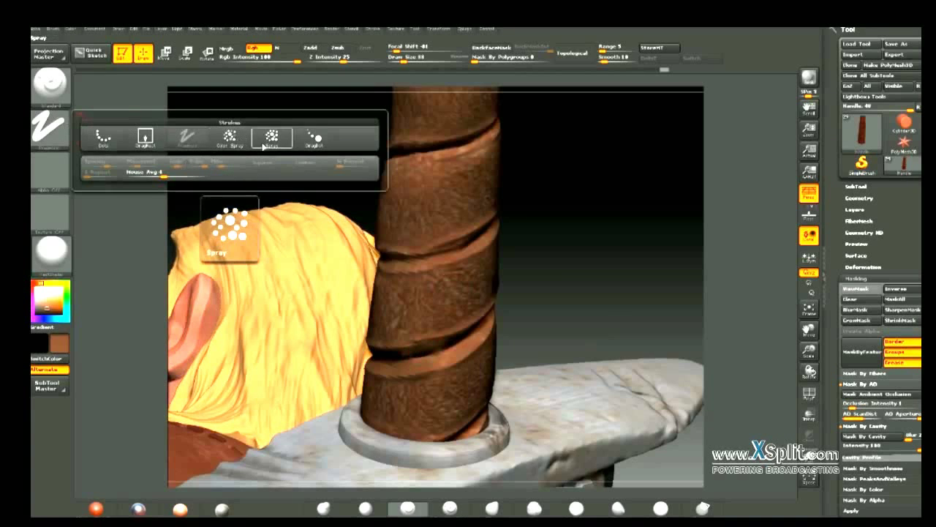
drag(415, 356, 501, 306)
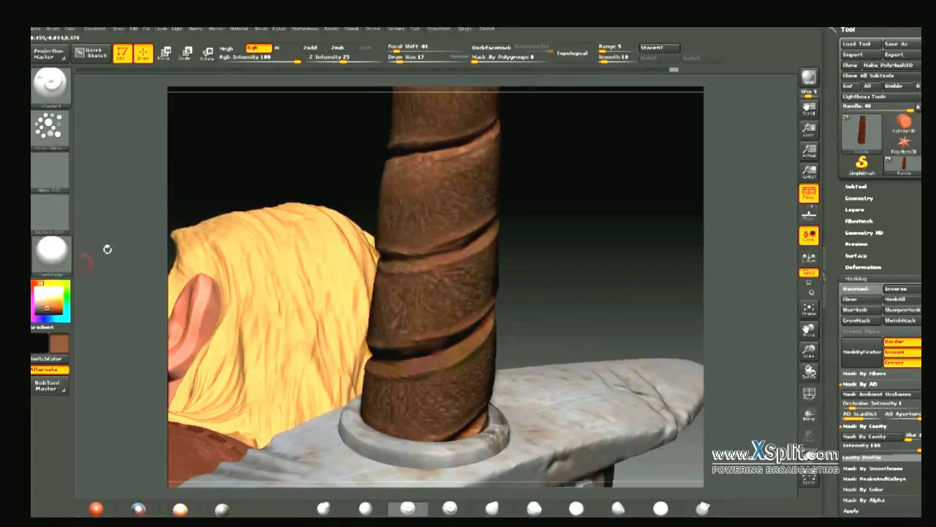
- Choose a speckled spray alpha and switch the stroke to Dots
click(62, 188)
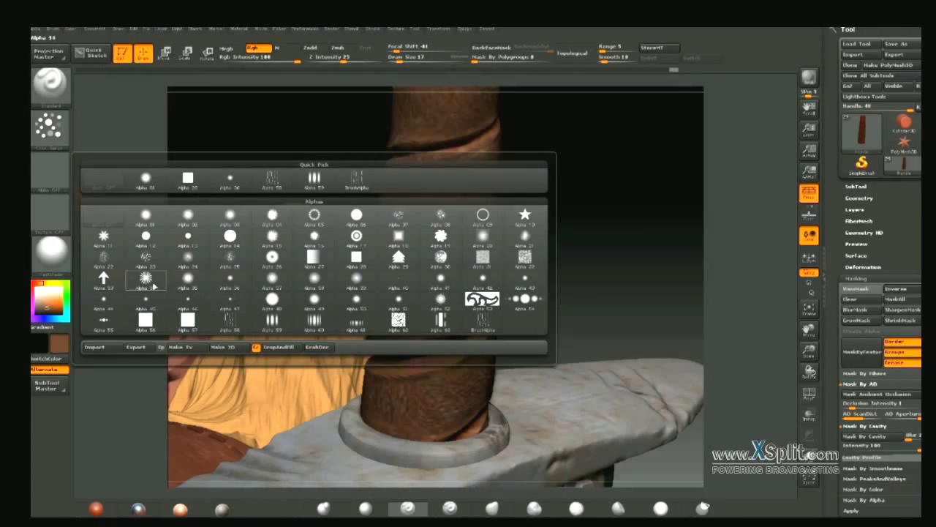
click(153, 261)
mouse_move(526, 286)
mouse_down()
mouse_move(470, 281)
mouse_move(390, 358)
mouse_up()
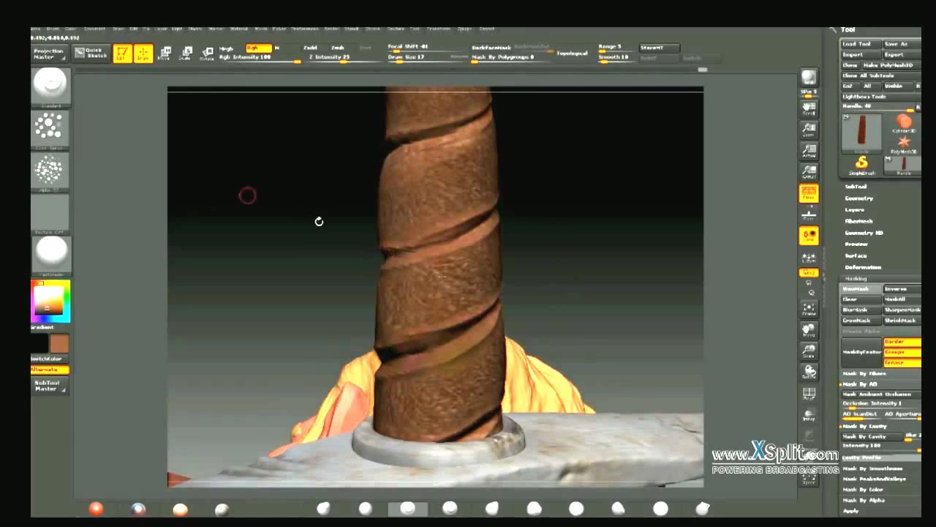
click(49, 170)
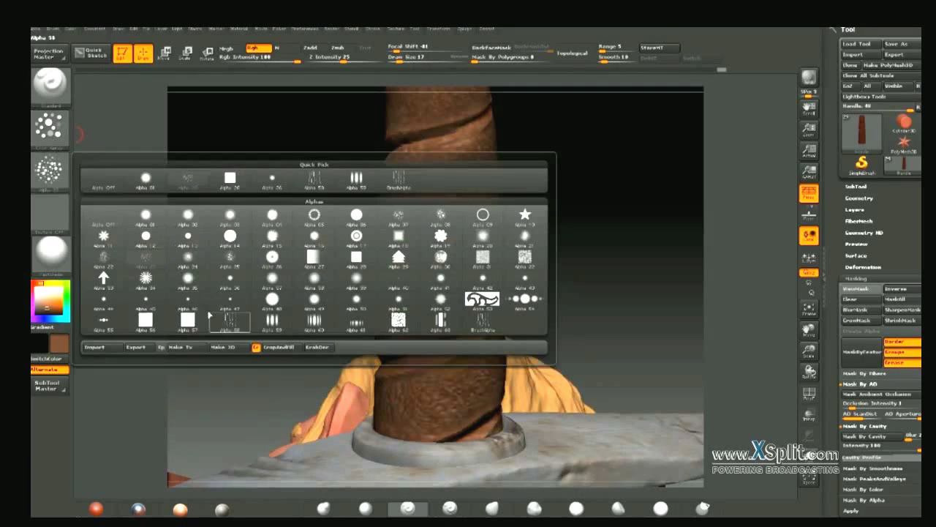
click(65, 130)
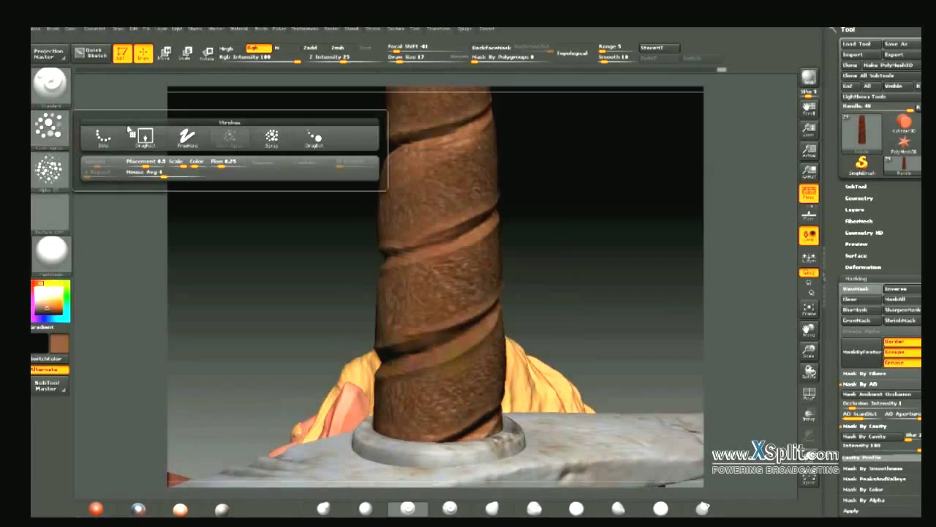
click(111, 139)
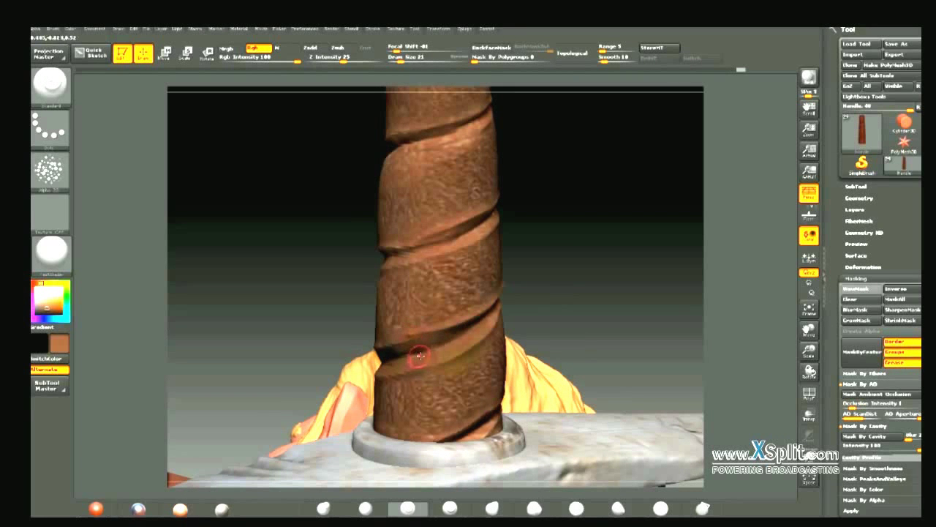
- Paint mottled brown leather tones on the grip's sides, upper collar and top cap
mouse_move(558, 278)
mouse_down()
mouse_move(498, 278)
mouse_move(564, 258)
mouse_up()
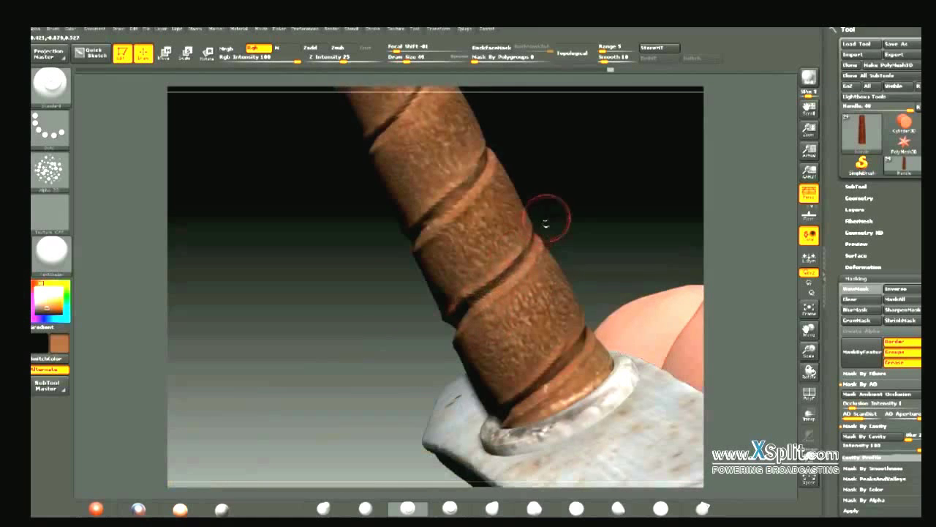
drag(544, 215, 602, 180)
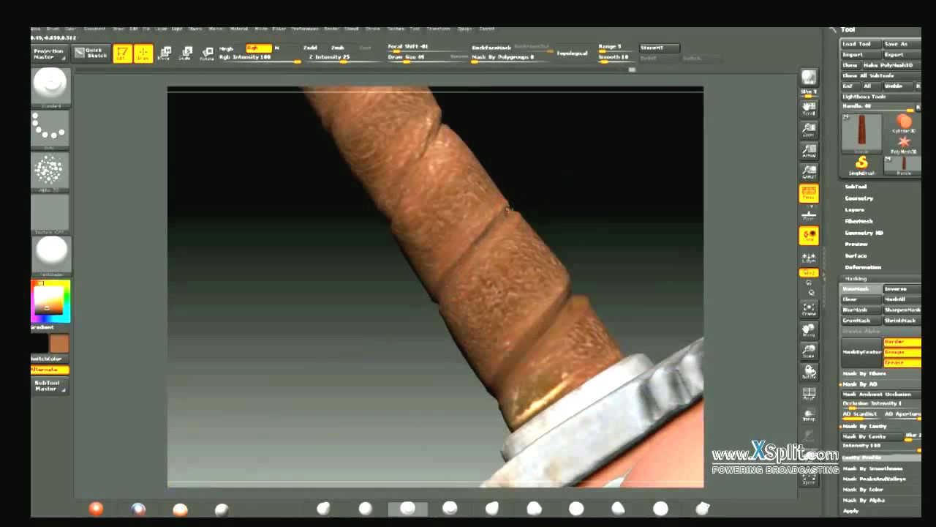
drag(587, 195, 494, 215)
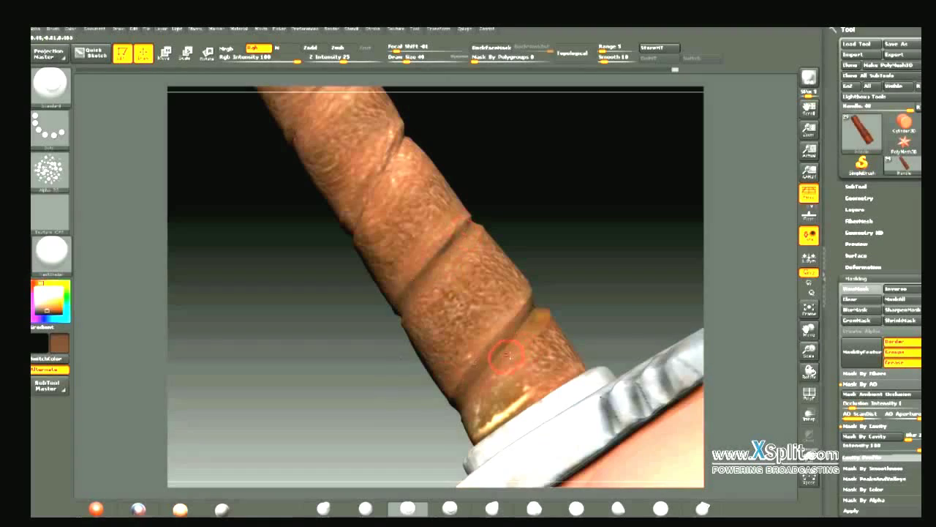
mouse_move(445, 411)
mouse_down()
mouse_move(565, 251)
mouse_move(542, 330)
mouse_up()
drag(601, 242, 462, 359)
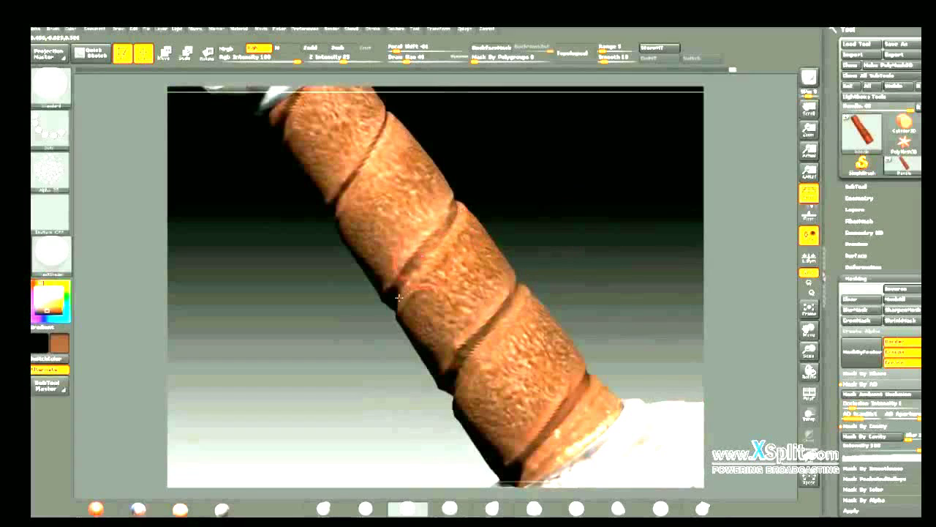
drag(476, 218, 522, 225)
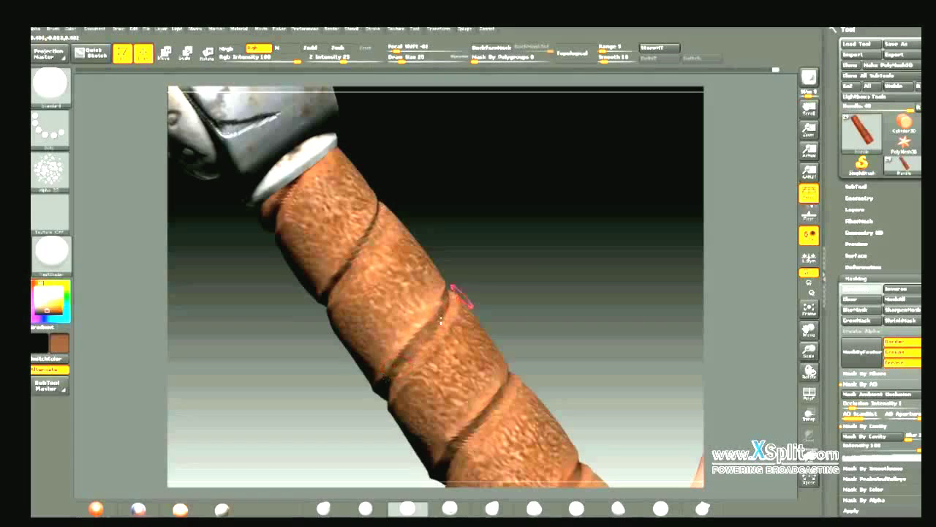
mouse_move(509, 377)
mouse_down()
mouse_move(450, 455)
mouse_move(565, 333)
mouse_up()
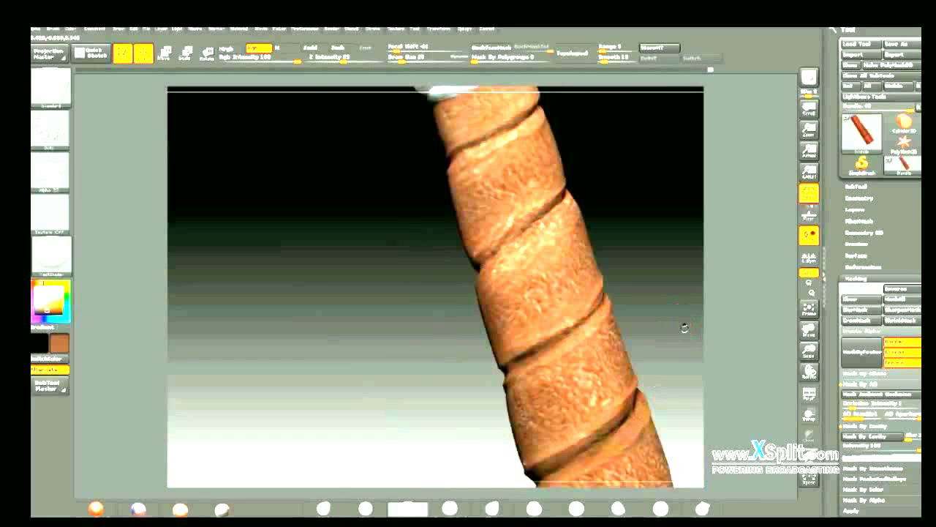
drag(685, 327, 586, 284)
drag(653, 261, 464, 341)
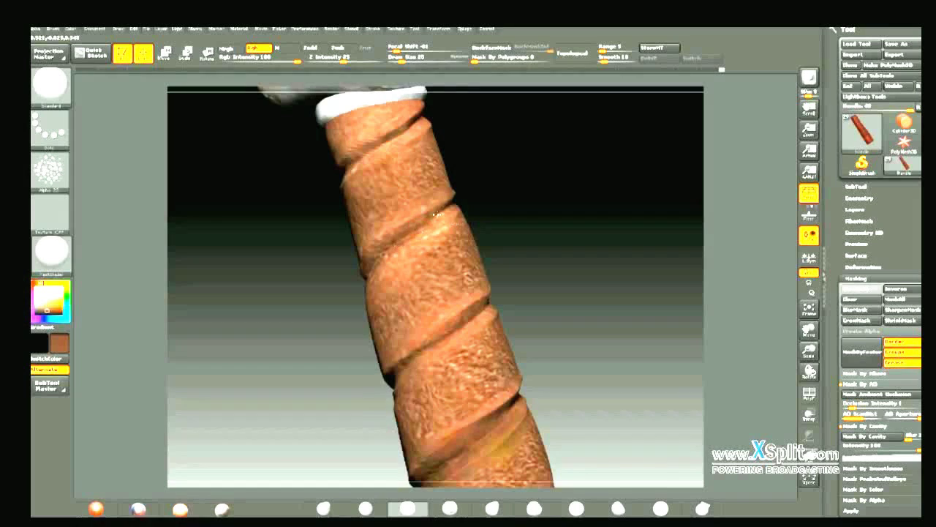
drag(535, 162, 357, 226)
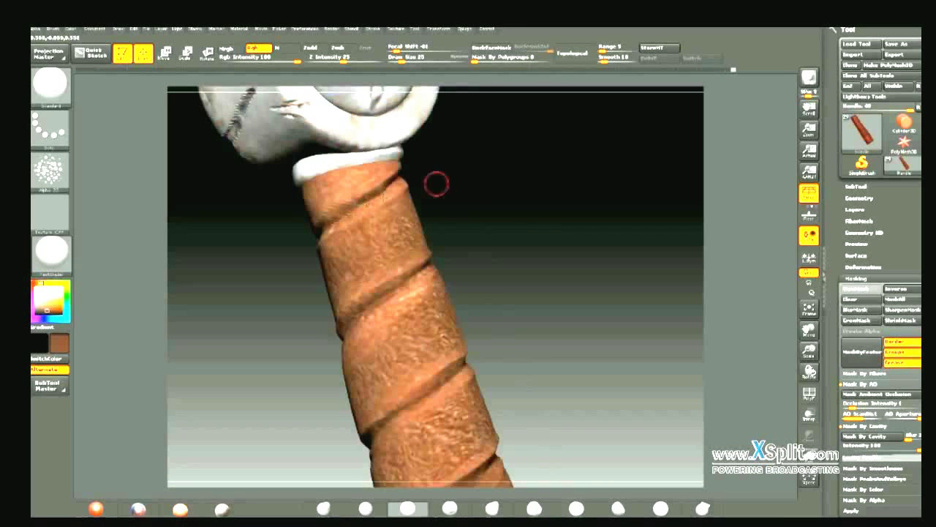
drag(435, 183, 482, 198)
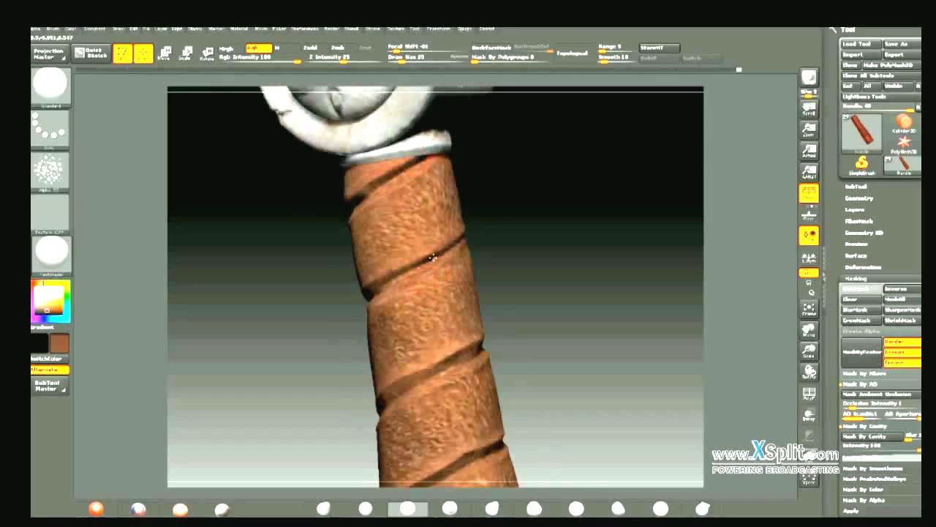
- Paint the lower grip by the guard, then check the paint up to the pommel
drag(433, 258, 434, 249)
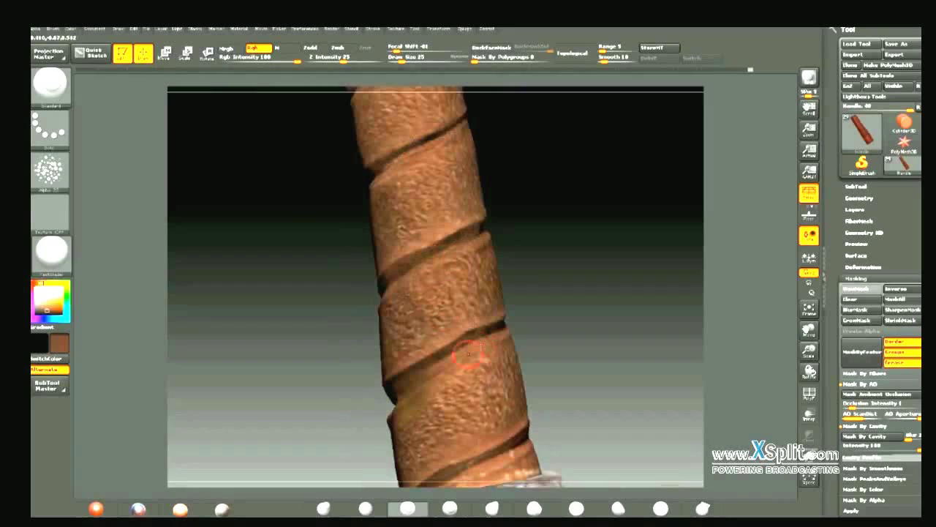
drag(519, 330, 513, 249)
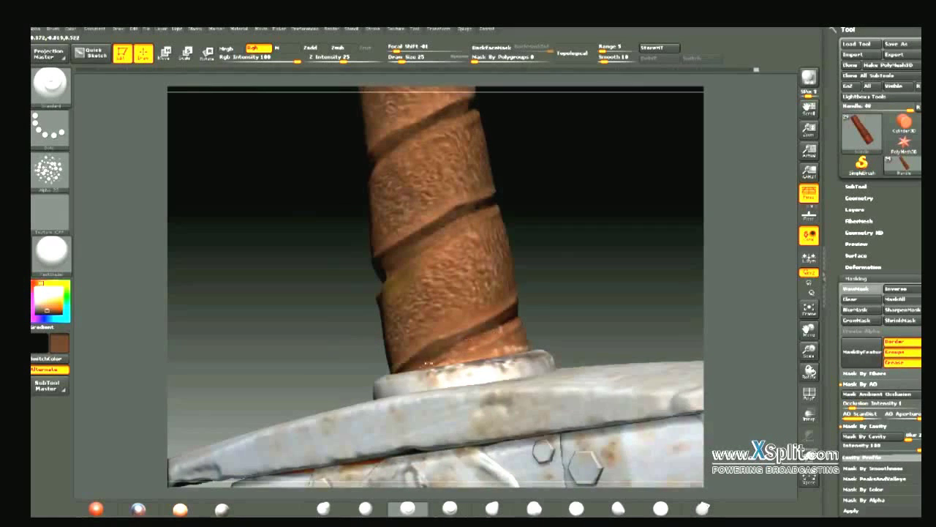
drag(467, 344, 585, 300)
drag(525, 320, 456, 379)
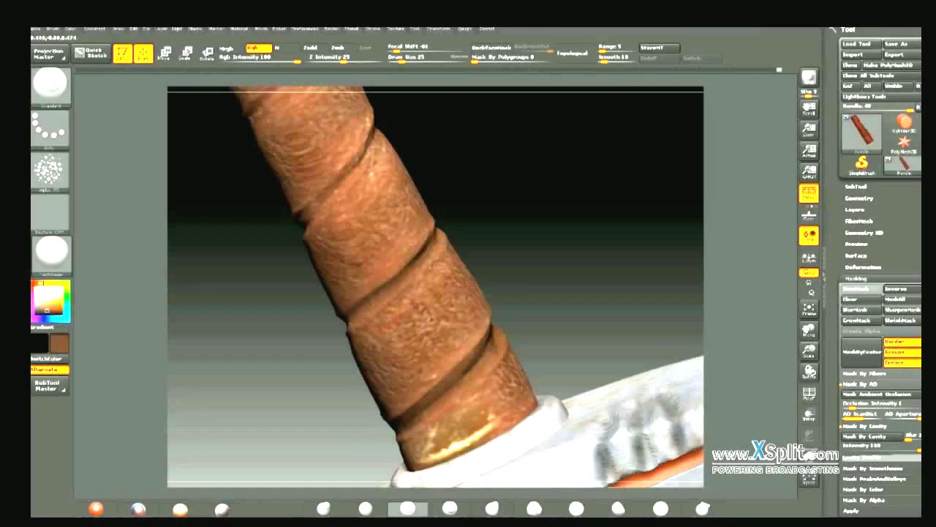
drag(518, 222, 412, 392)
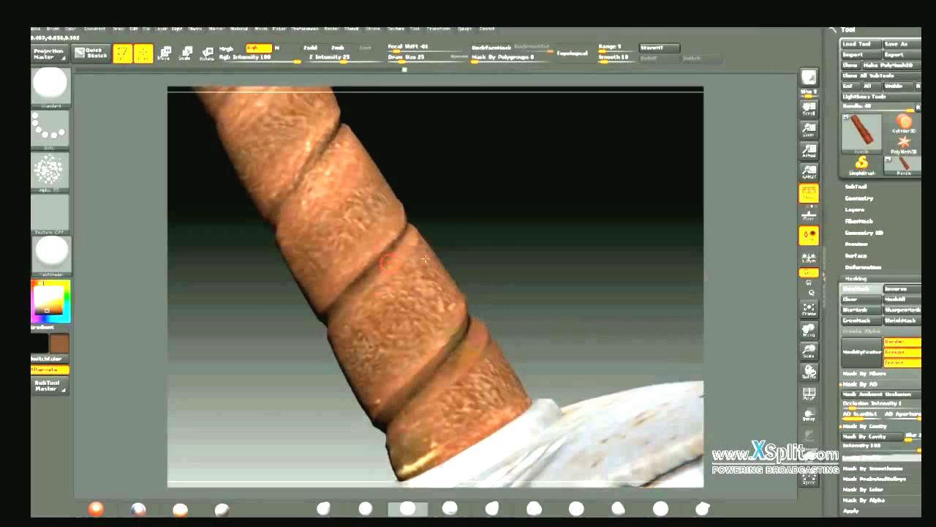
mouse_move(441, 211)
mouse_down()
mouse_move(512, 202)
mouse_move(527, 224)
mouse_move(469, 190)
mouse_move(454, 261)
mouse_move(500, 271)
mouse_up()
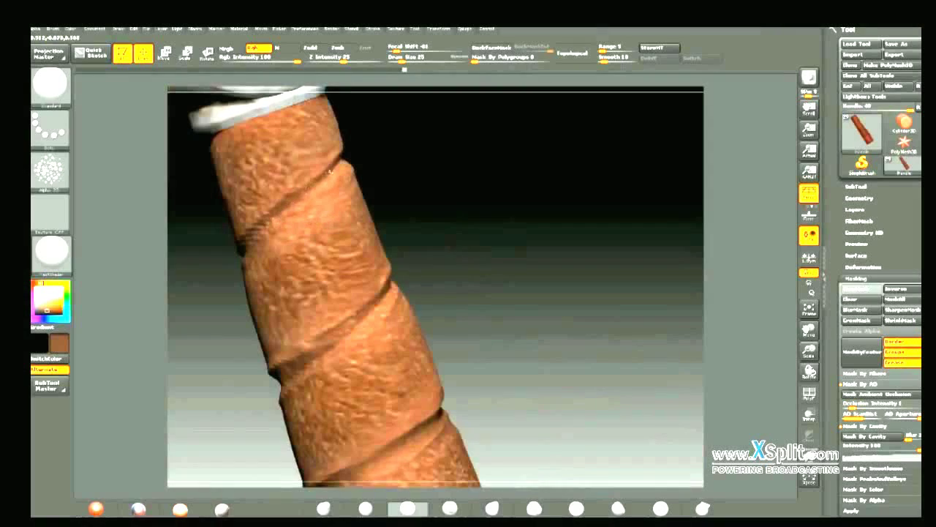
drag(330, 170, 337, 162)
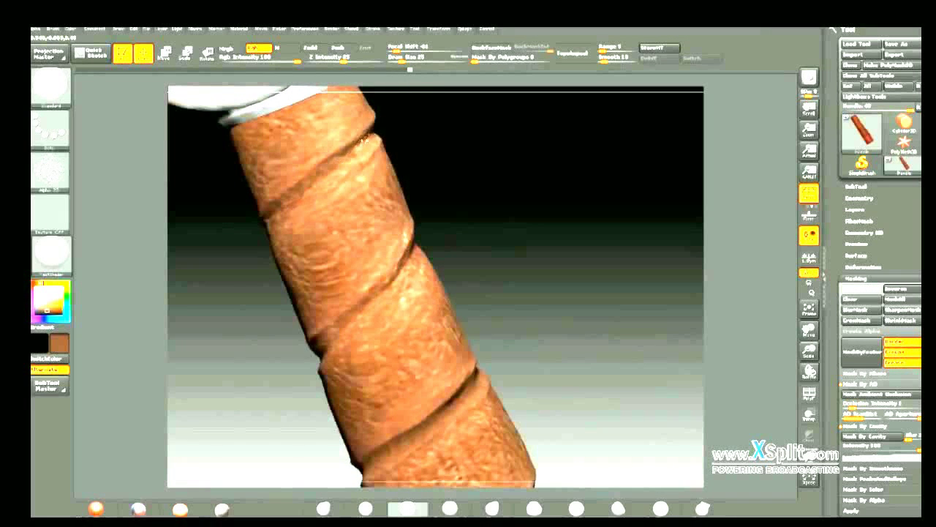
drag(472, 159, 443, 169)
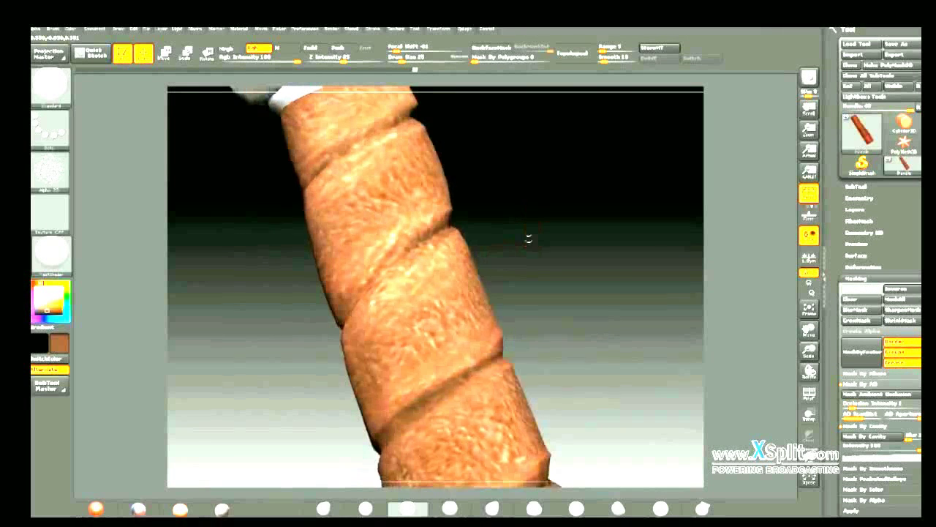
drag(528, 240, 399, 289)
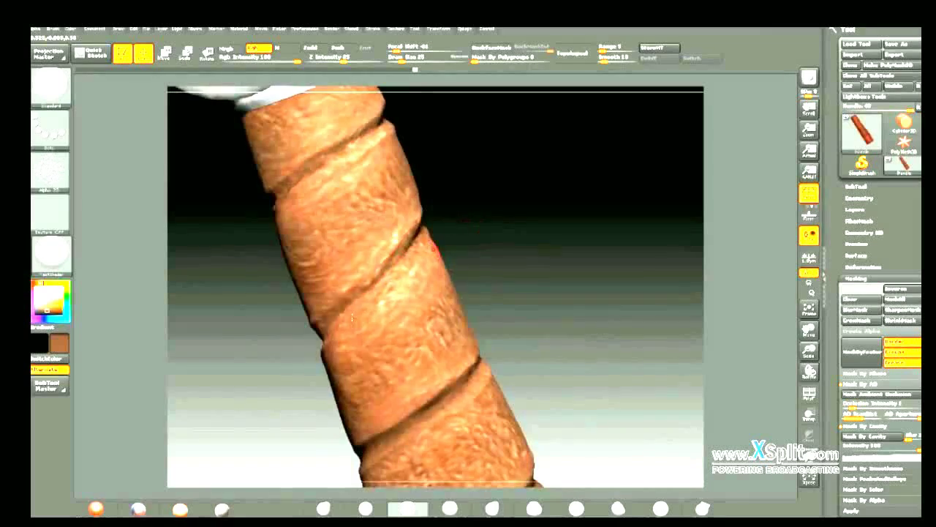
drag(352, 317, 370, 318)
mouse_move(539, 265)
mouse_down()
mouse_move(548, 310)
mouse_move(539, 288)
mouse_move(452, 349)
mouse_move(561, 178)
mouse_move(548, 251)
mouse_move(572, 251)
mouse_move(543, 281)
mouse_move(469, 232)
mouse_move(564, 247)
mouse_move(564, 266)
mouse_move(560, 237)
mouse_move(556, 266)
mouse_move(562, 255)
mouse_up()
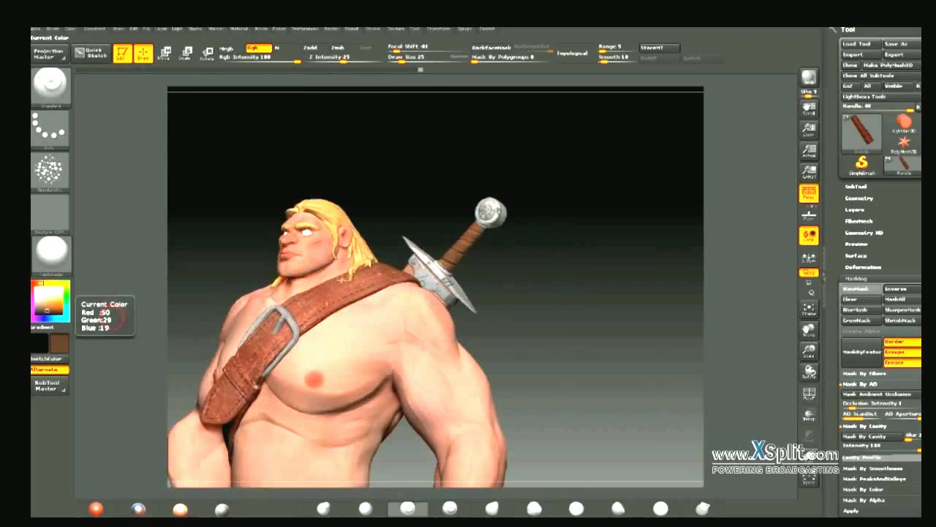
- Save the barbarian tool over Char1_v10.ZTL, confirming the file replacement
mouse_move(591, 207)
mouse_down()
mouse_move(600, 211)
mouse_move(502, 205)
mouse_move(606, 213)
mouse_move(591, 297)
mouse_move(575, 291)
mouse_move(552, 215)
mouse_move(586, 223)
mouse_up()
key(shift)
key(ctrl+s)
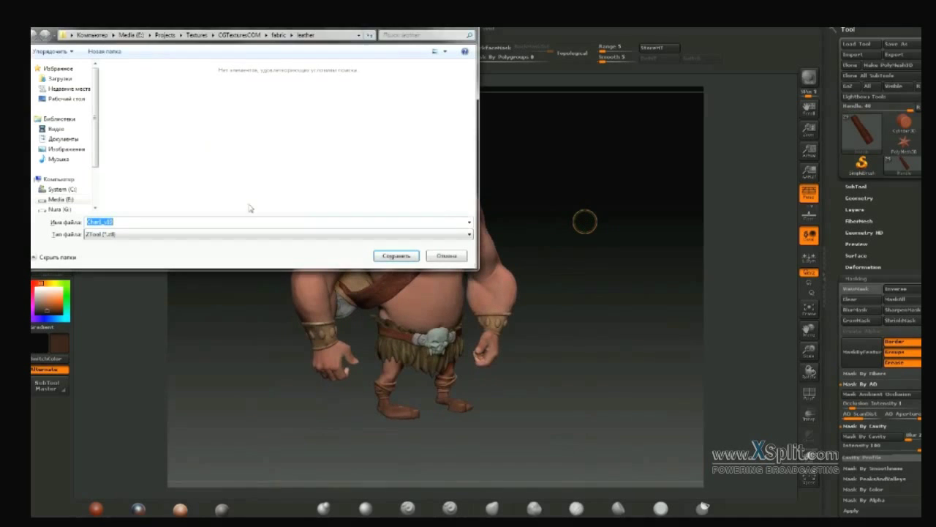
click(468, 223)
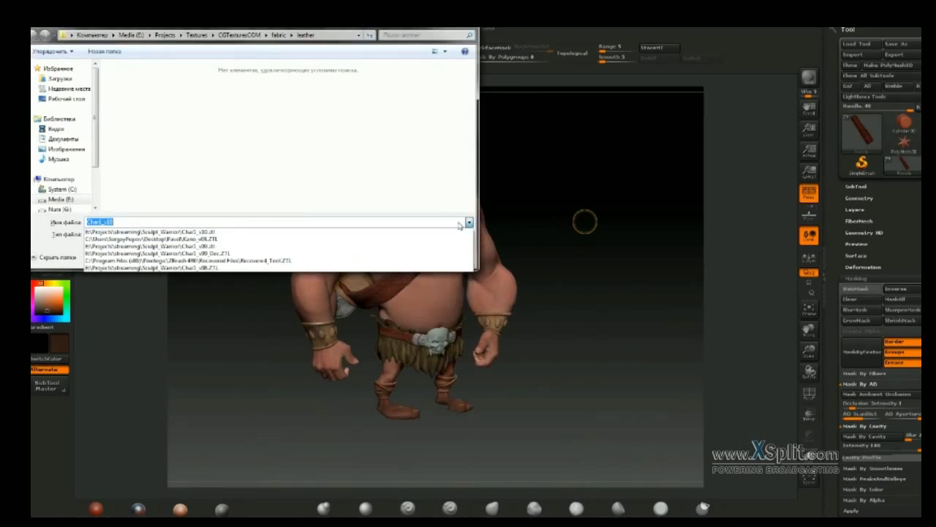
click(435, 234)
click(412, 254)
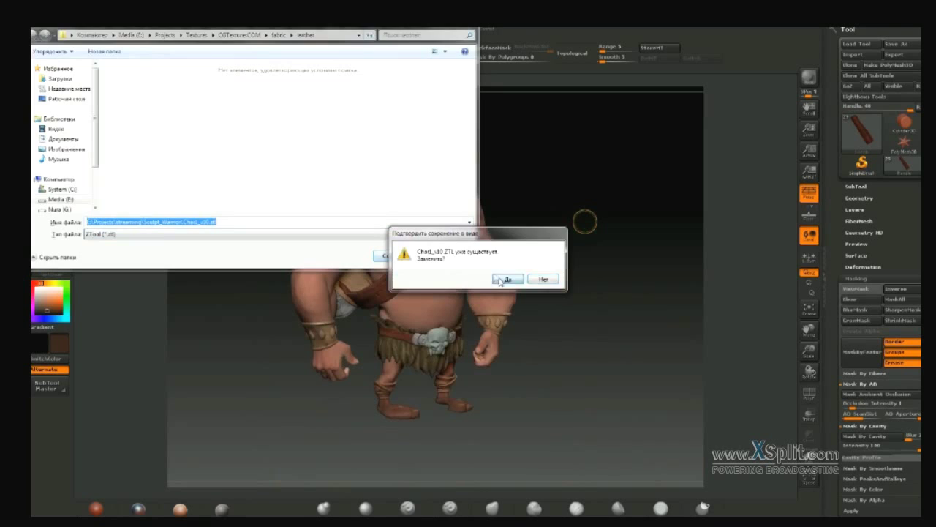
click(506, 279)
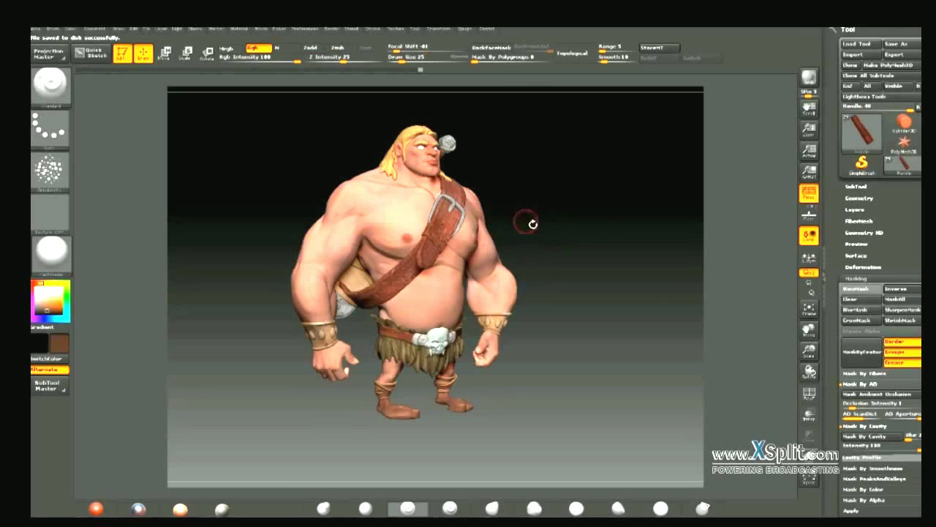
- Sample the hair colour, warm it toward orange-tan, and make Hairs the active subtool
mouse_move(535, 167)
alt+mouse_down()
mouse_move(506, 285)
mouse_move(586, 276)
mouse_move(470, 266)
mouse_move(493, 249)
mouse_move(585, 307)
mouse_move(407, 274)
mouse_move(438, 269)
mouse_move(426, 251)
mouse_move(512, 251)
mouse_move(569, 281)
mouse_move(632, 276)
mouse_move(542, 255)
mouse_move(548, 248)
alt+mouse_up()
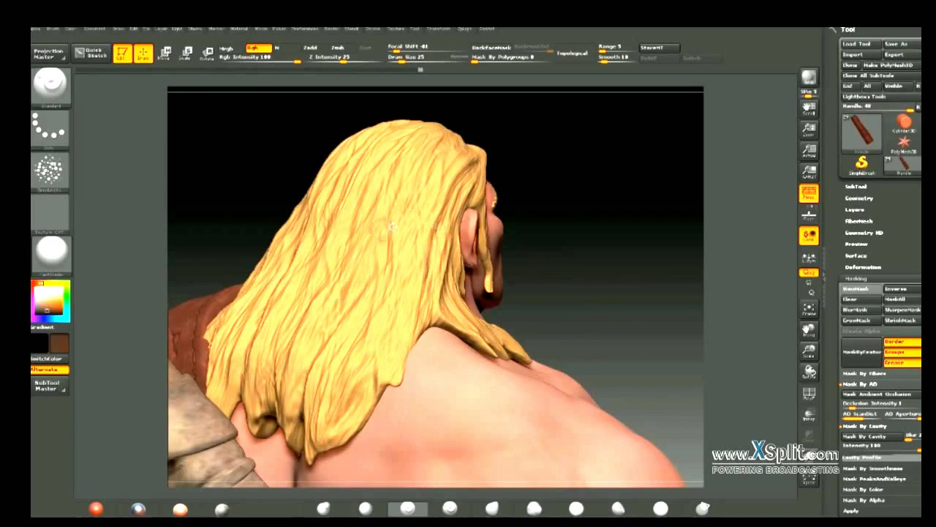
key(c)
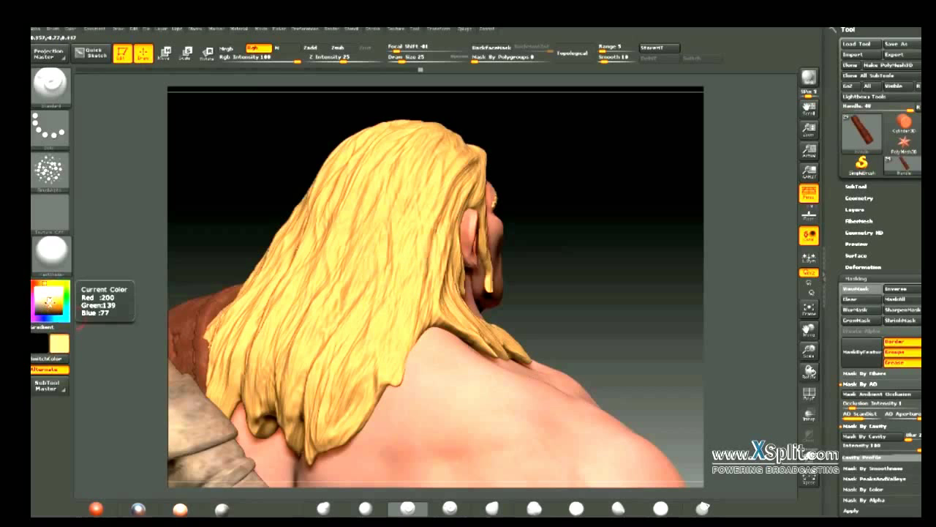
click(44, 306)
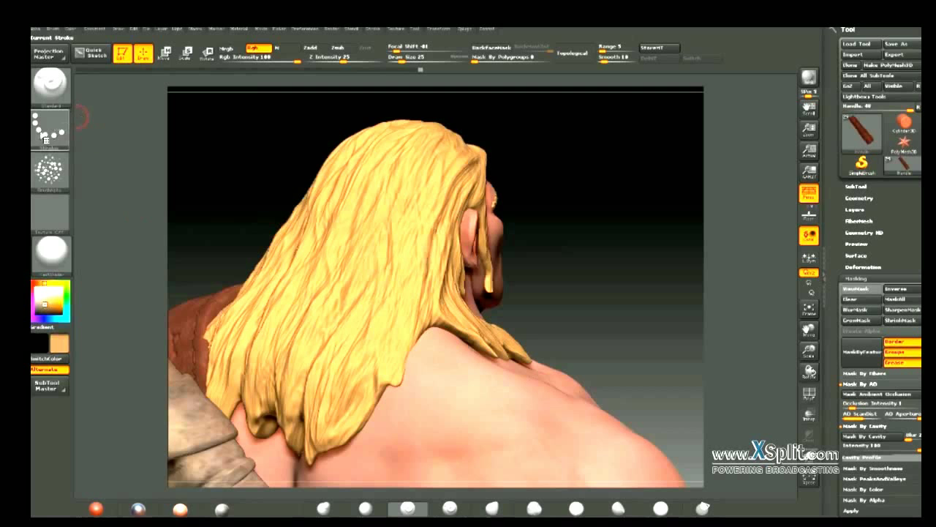
mouse_move(381, 288)
mouse_down()
mouse_move(449, 193)
mouse_move(493, 166)
mouse_move(502, 146)
mouse_move(493, 213)
mouse_move(382, 267)
mouse_up()
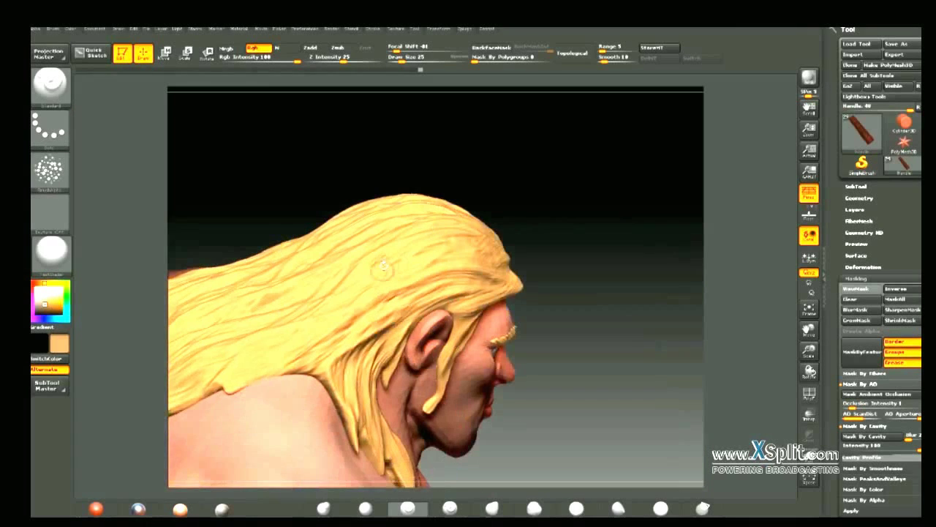
alt+click(382, 273)
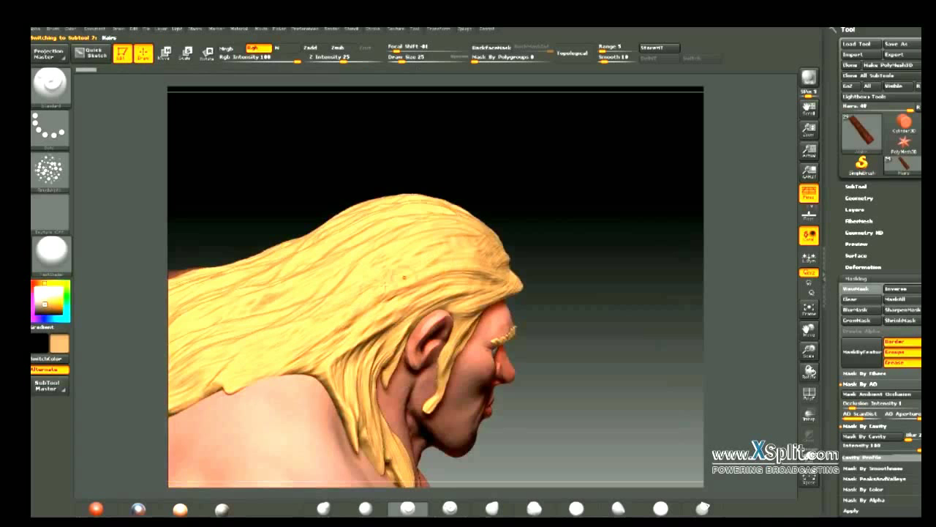
- Set the brush to a Spray stroke with the bar-pattern Alpha 61
mouse_move(546, 245)
mouse_down()
mouse_move(554, 271)
mouse_move(575, 257)
mouse_move(561, 204)
mouse_move(588, 202)
mouse_move(490, 245)
mouse_up()
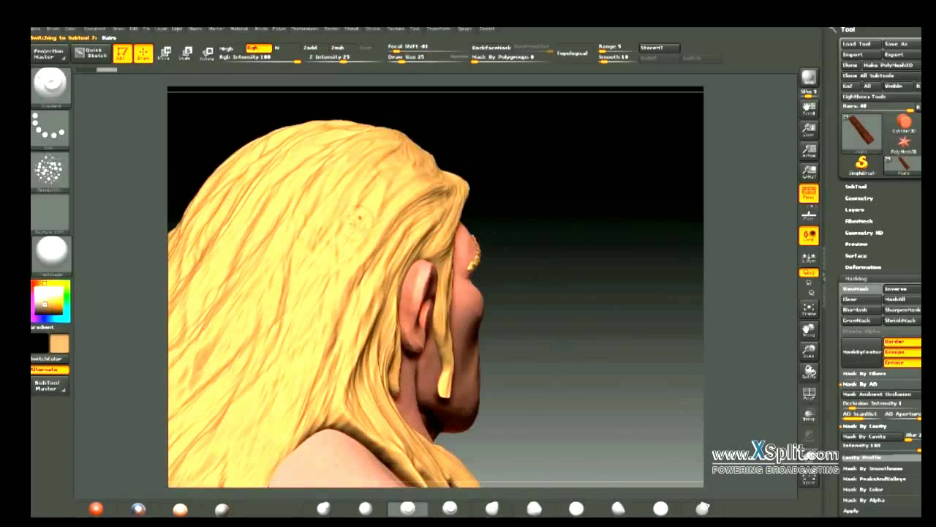
key(b)
key(c)
key(b)
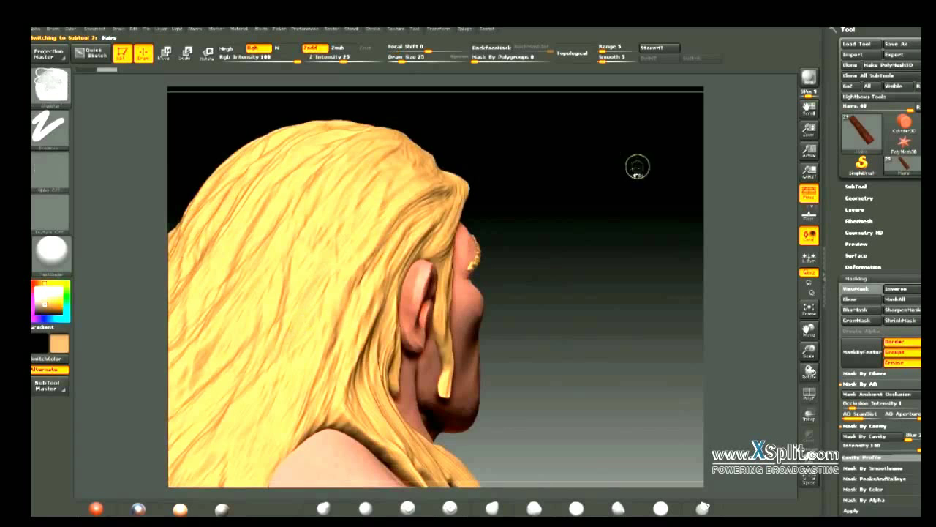
click(49, 129)
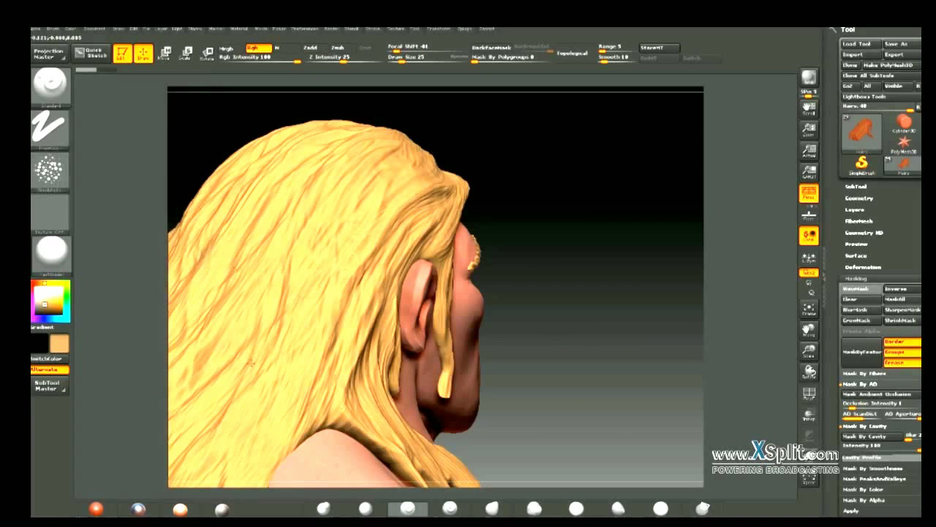
click(59, 168)
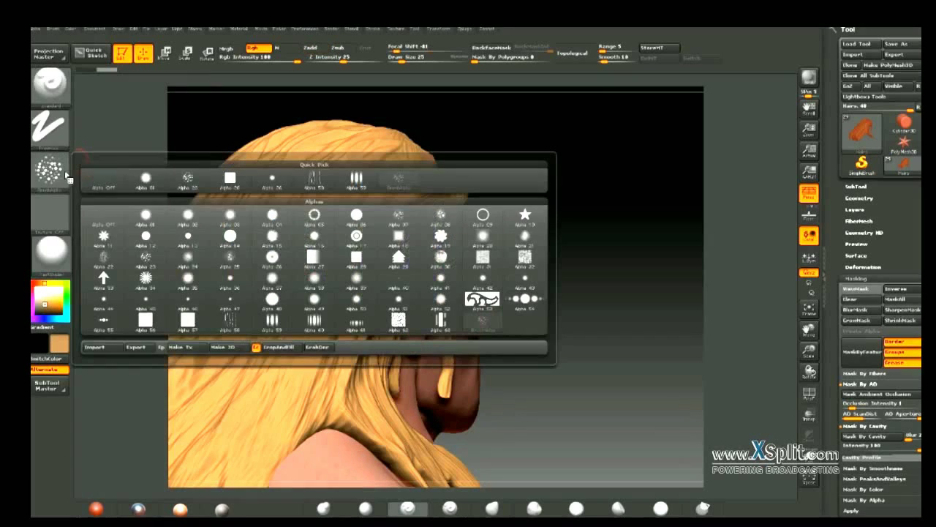
click(356, 323)
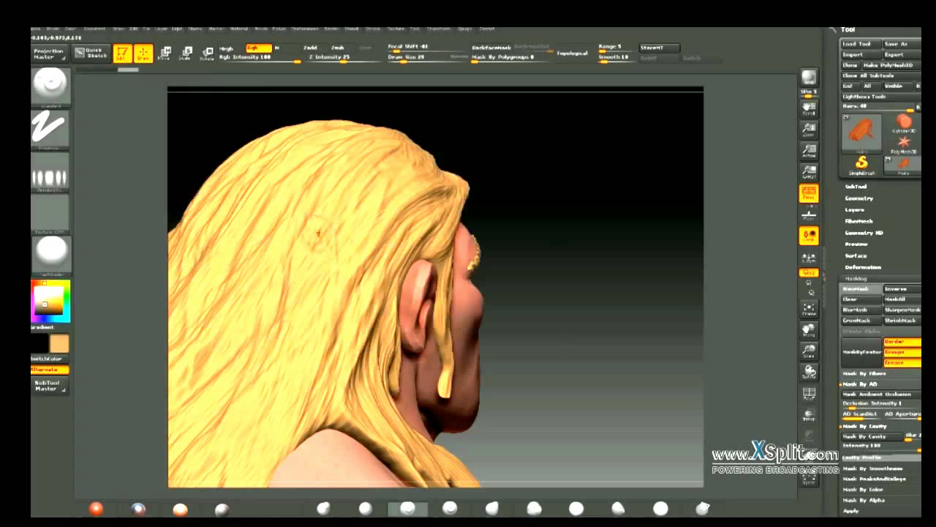
- Paint darker streaks along the hair strands and neck edge, then view the hair on its own
drag(429, 264, 421, 324)
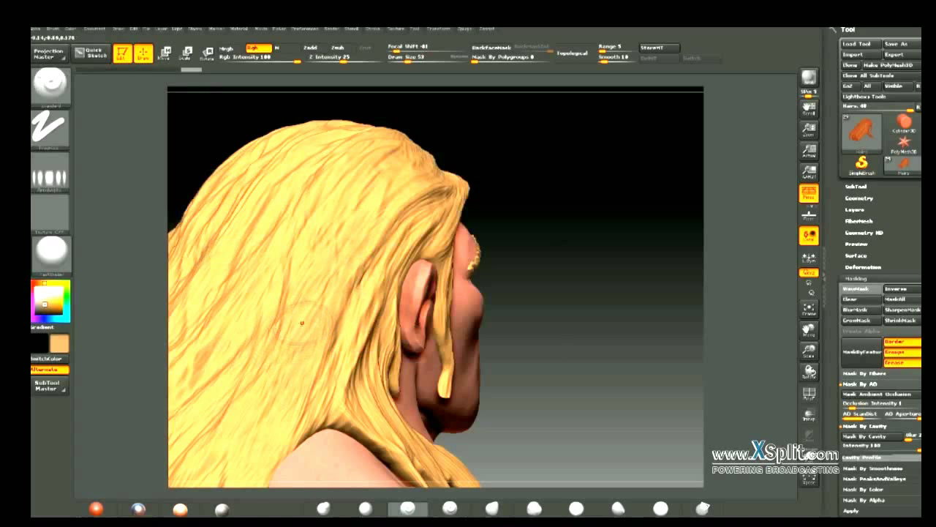
drag(322, 291, 293, 381)
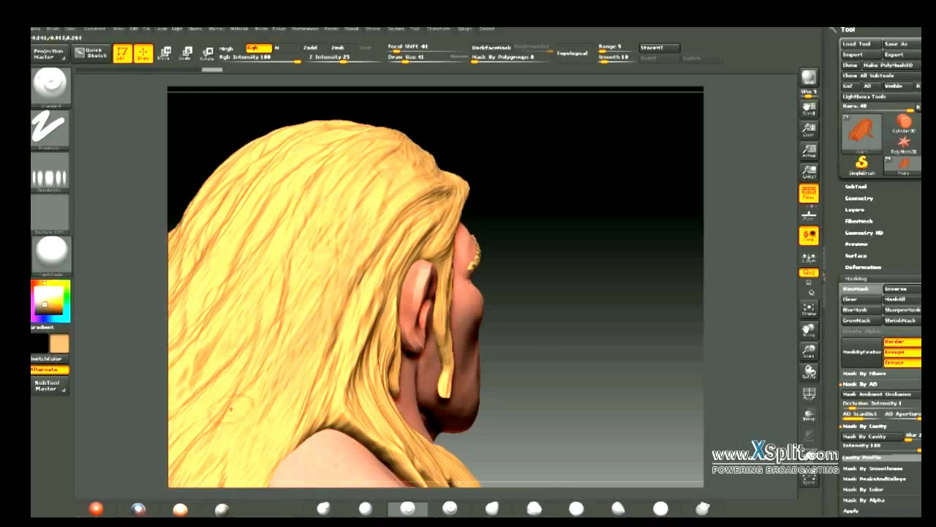
drag(579, 322, 406, 164)
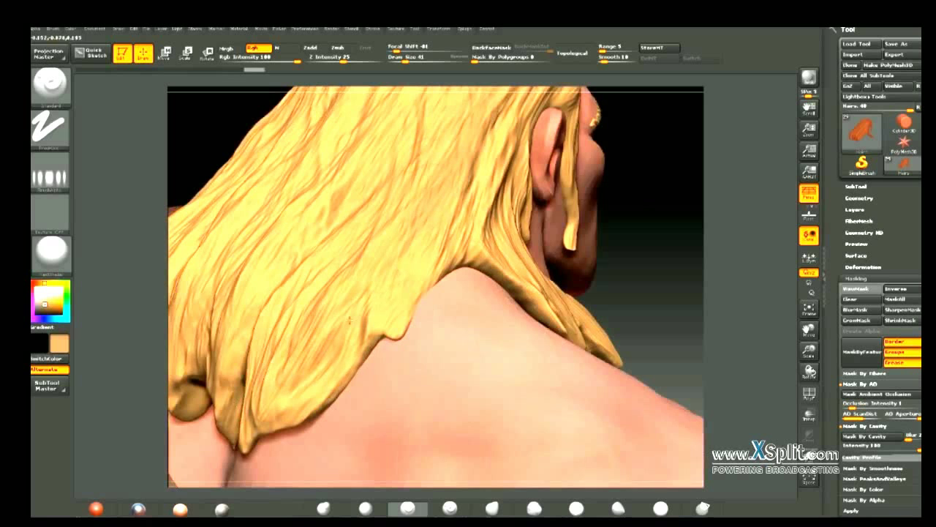
drag(349, 319, 406, 248)
drag(341, 282, 278, 420)
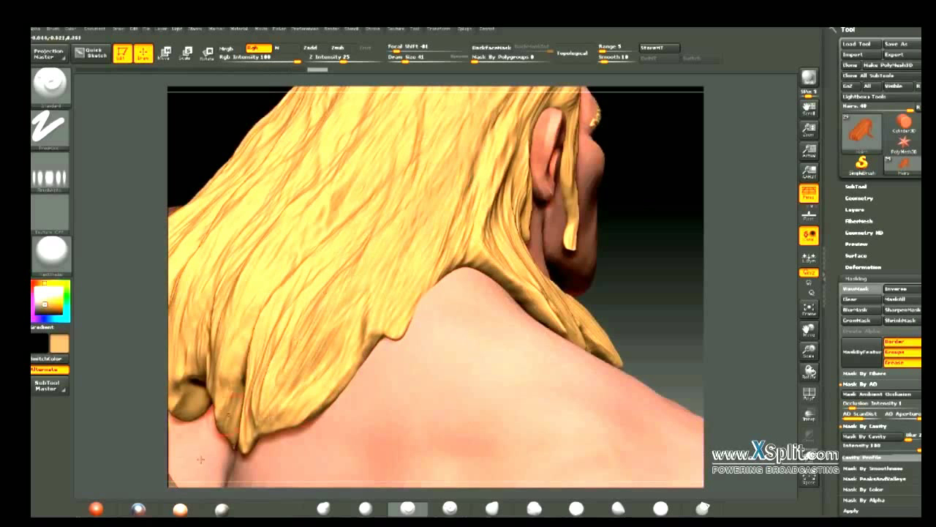
mouse_move(638, 276)
mouse_down()
mouse_move(675, 182)
mouse_move(653, 191)
mouse_move(610, 152)
mouse_move(541, 197)
mouse_up()
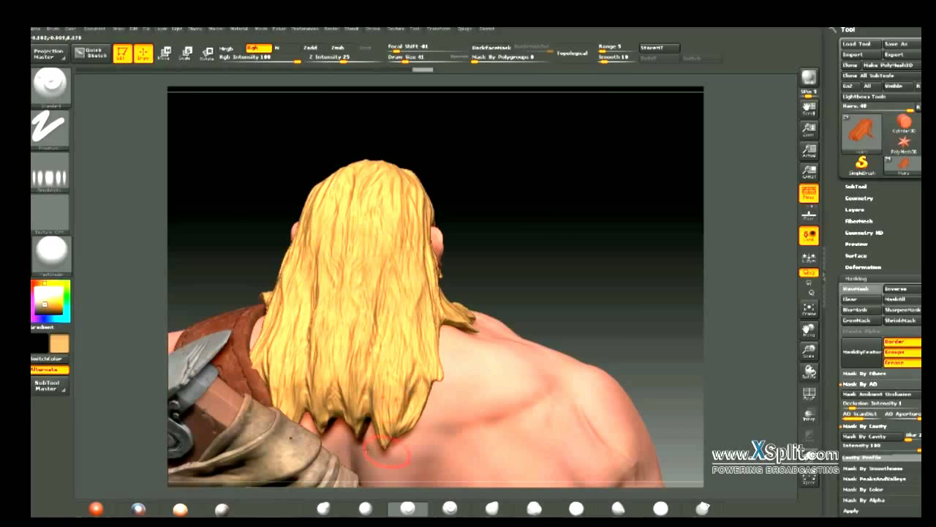
drag(513, 262, 548, 251)
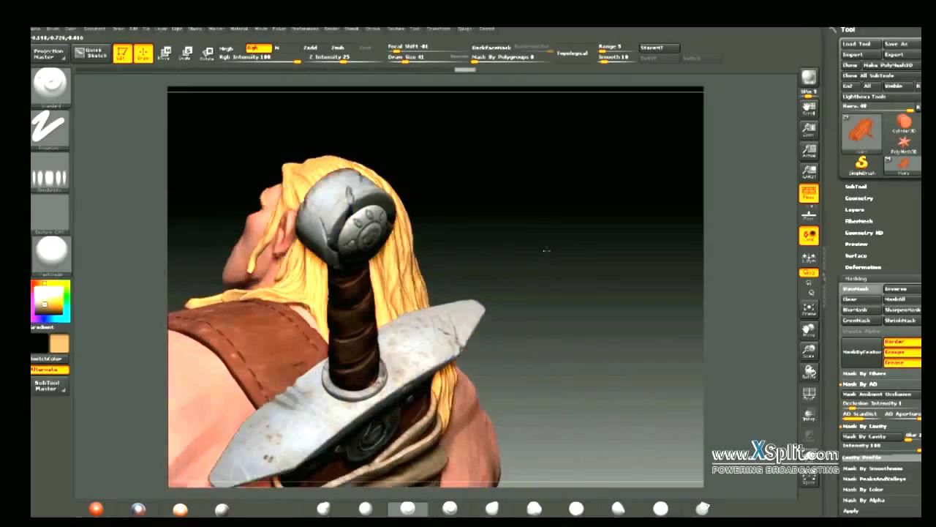
mouse_move(540, 202)
mouse_down()
mouse_move(533, 245)
mouse_move(546, 218)
mouse_move(401, 180)
mouse_move(251, 193)
mouse_up()
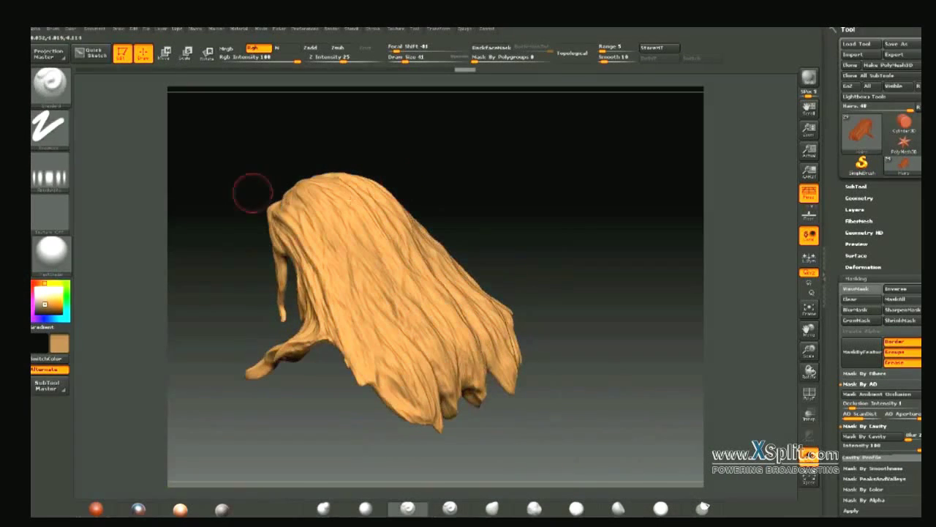
- Apply the Hair material to the hair, then a shiny gold metal MatCap
click(52, 253)
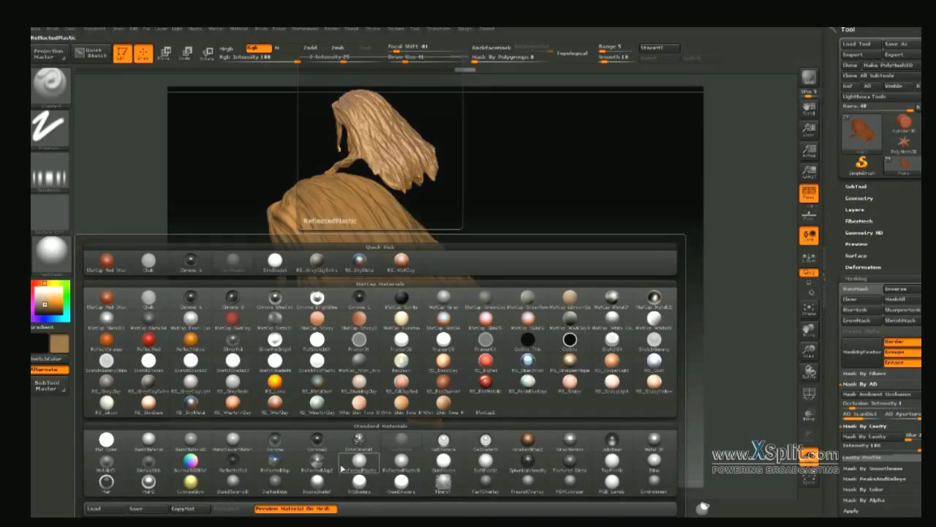
click(107, 482)
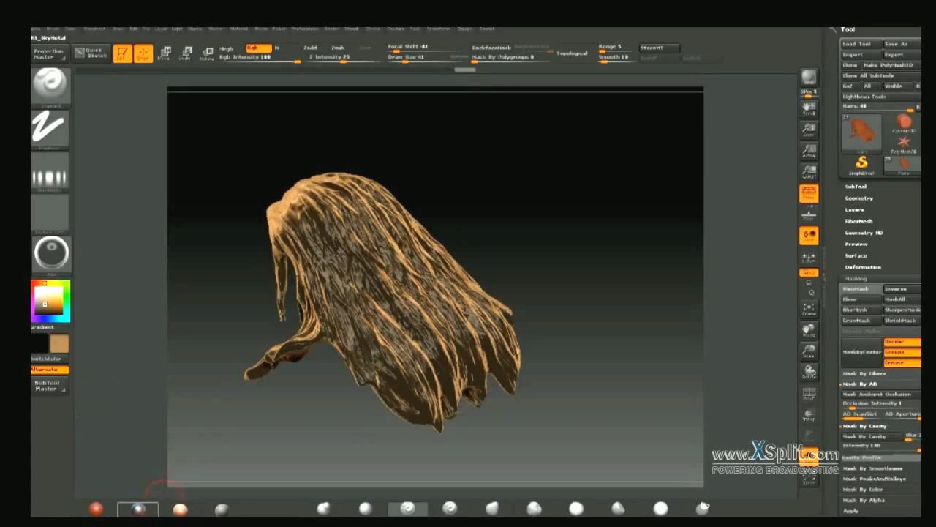
click(57, 258)
click(150, 485)
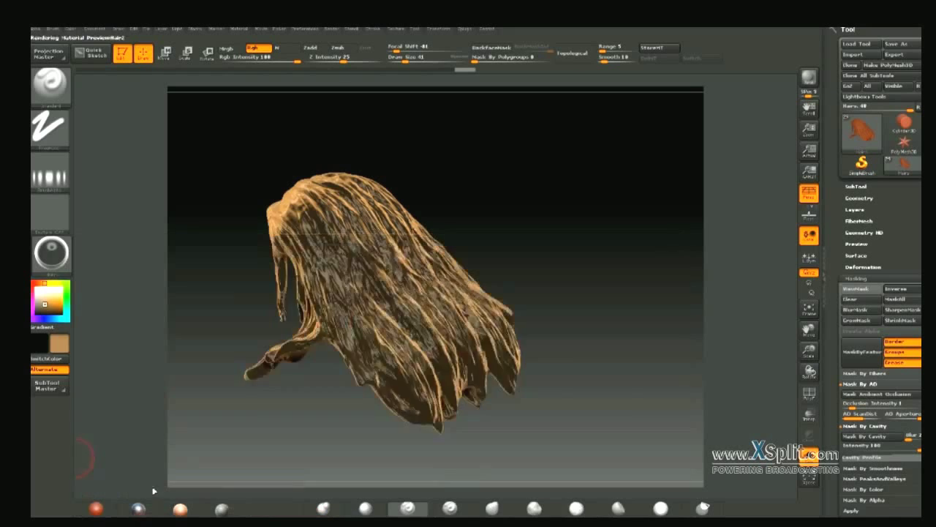
drag(525, 199, 525, 192)
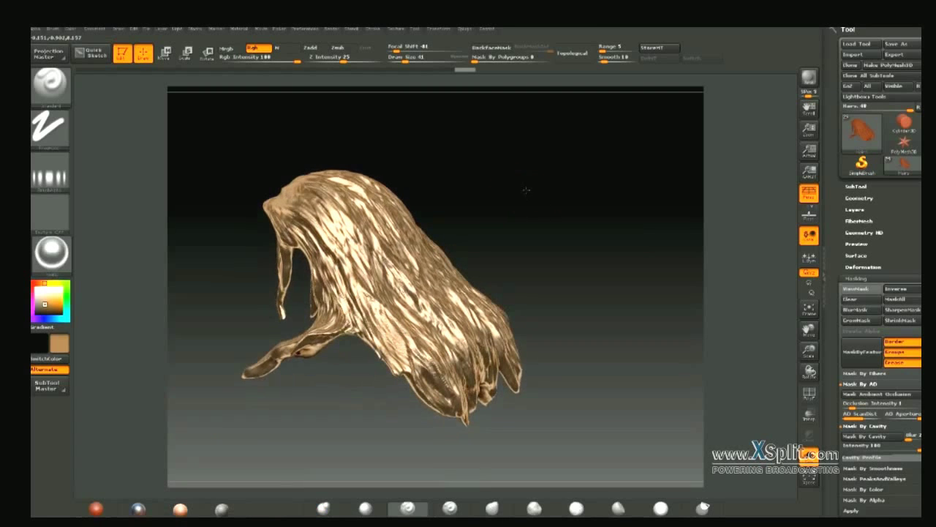
- Try FastOverlay on the hair, then settle on a flat matte material
click(51, 252)
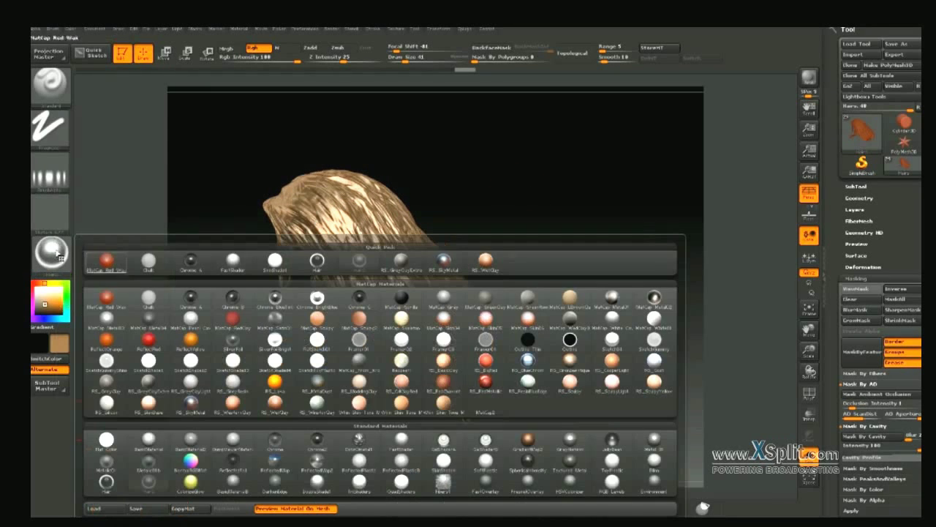
click(485, 486)
mouse_move(549, 241)
mouse_down()
mouse_move(539, 242)
mouse_move(558, 242)
mouse_up()
click(51, 252)
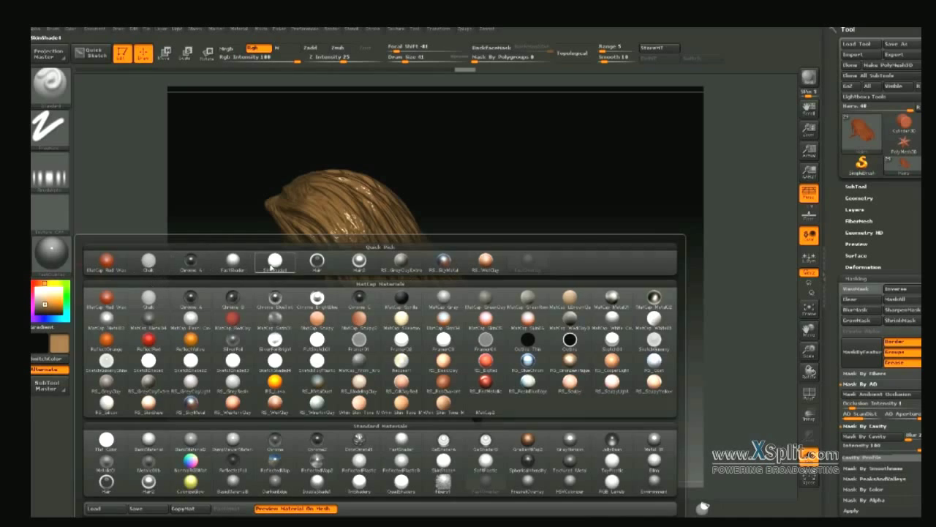
click(241, 267)
mouse_move(552, 207)
mouse_down()
mouse_move(591, 236)
mouse_move(568, 244)
mouse_up()
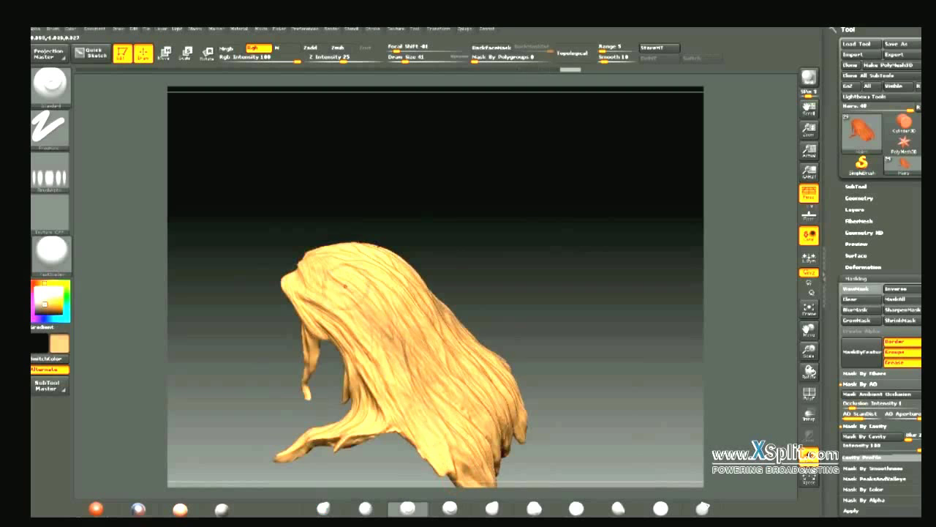
- Paint darker tones into the grooves between hair strands on the sides, back and top
mouse_move(514, 328)
alt+mouse_down()
mouse_move(465, 218)
mouse_move(331, 265)
alt+mouse_up()
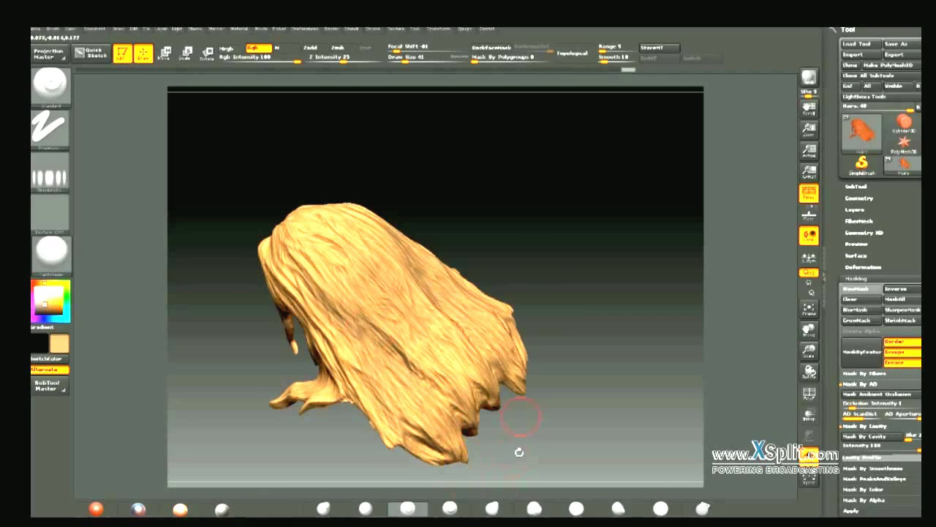
drag(519, 447, 535, 223)
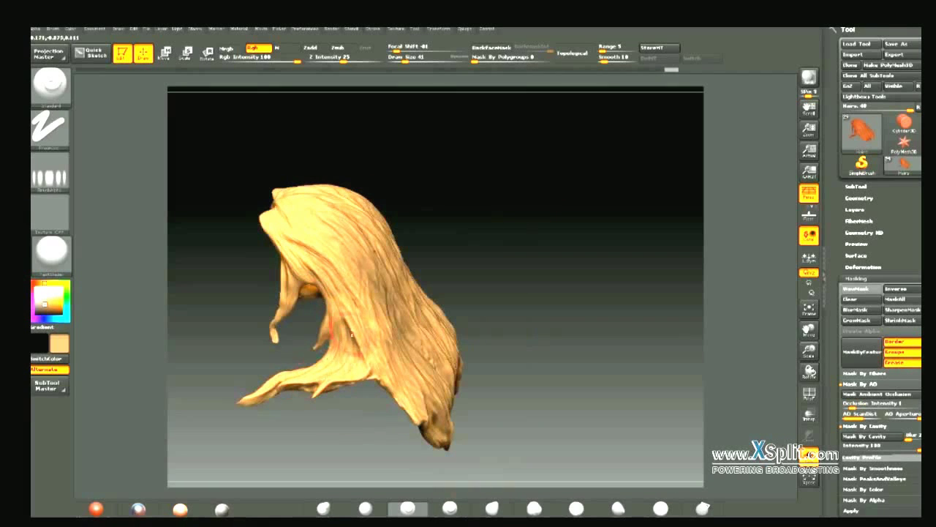
drag(480, 274, 568, 226)
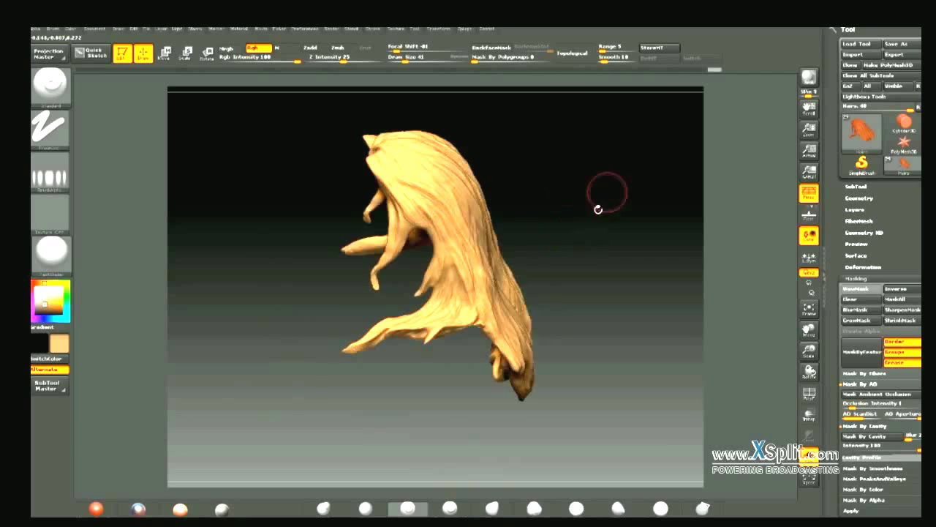
drag(607, 193, 409, 307)
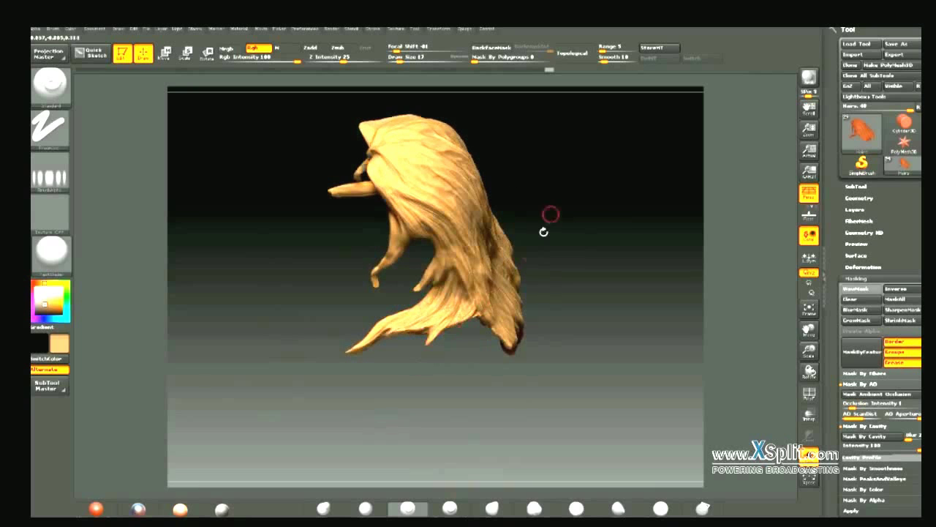
mouse_move(550, 214)
mouse_down()
mouse_move(570, 221)
mouse_move(371, 307)
mouse_up()
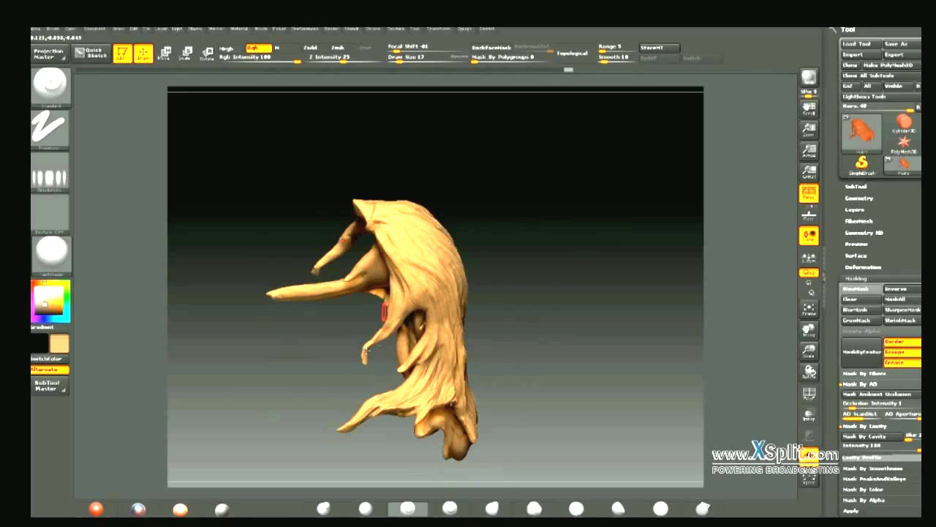
drag(517, 227, 366, 311)
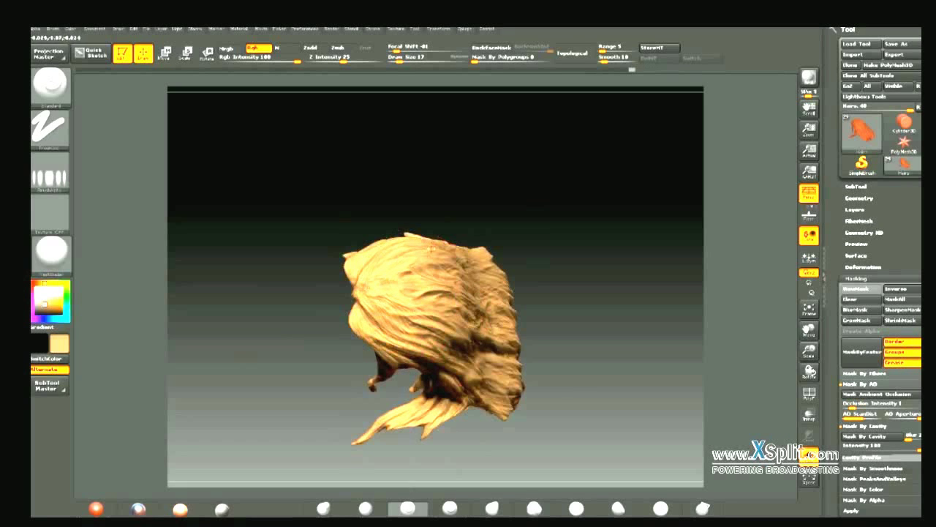
drag(527, 220, 498, 186)
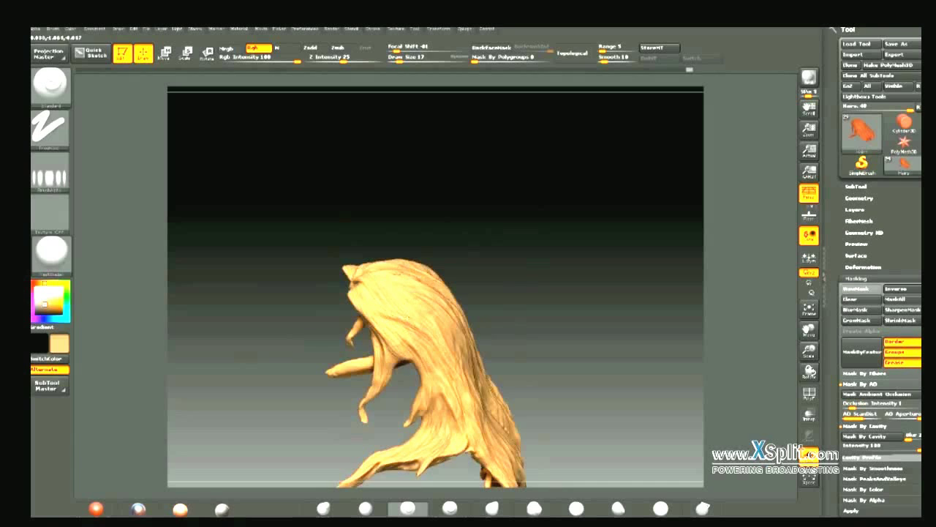
drag(505, 293, 506, 249)
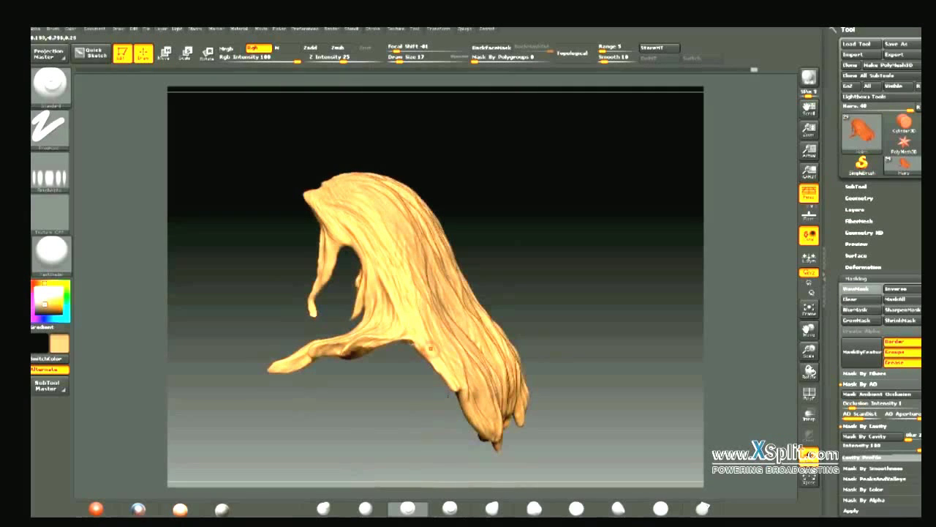
drag(489, 387, 437, 336)
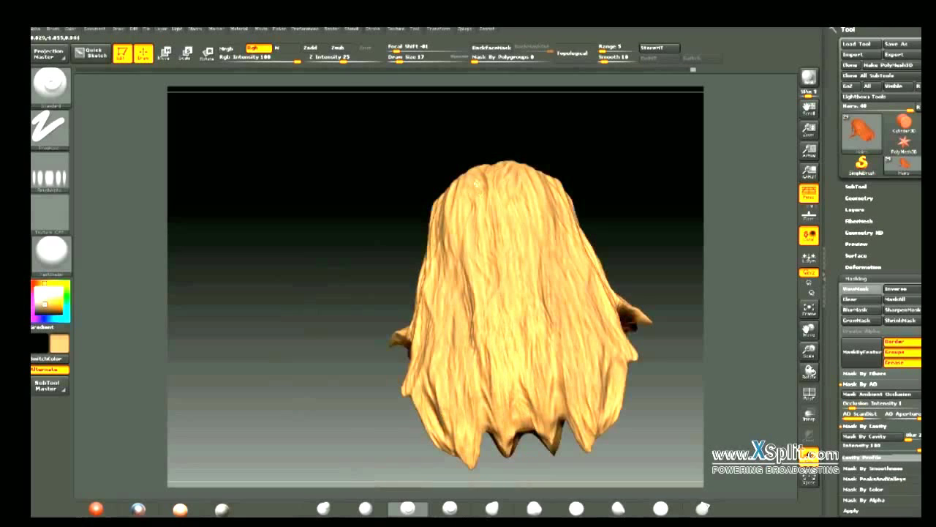
drag(449, 186, 409, 323)
mouse_move(382, 199)
shift+mouse_down()
mouse_move(362, 126)
mouse_move(423, 218)
mouse_move(554, 226)
mouse_move(562, 151)
shift+mouse_up()
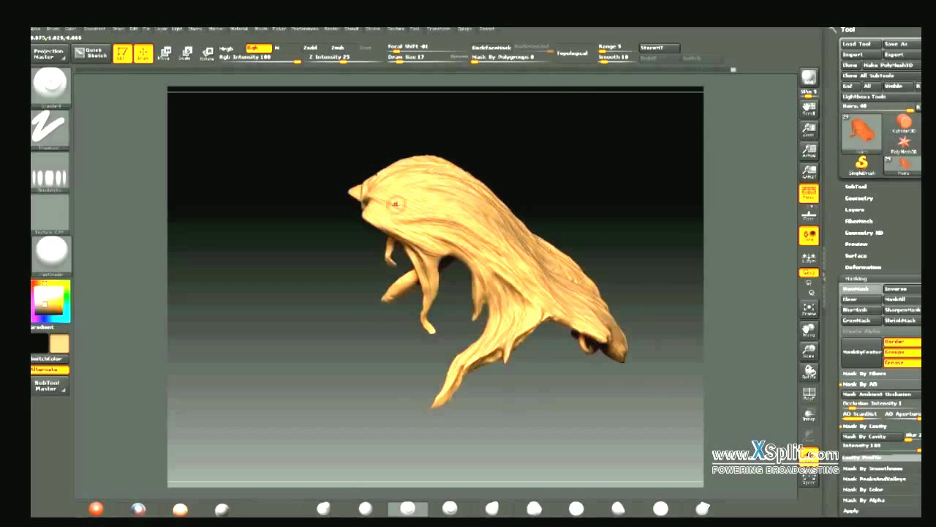
- Pick a warmer yellow and paint golden-tan over the hair locks from every angle
click(52, 302)
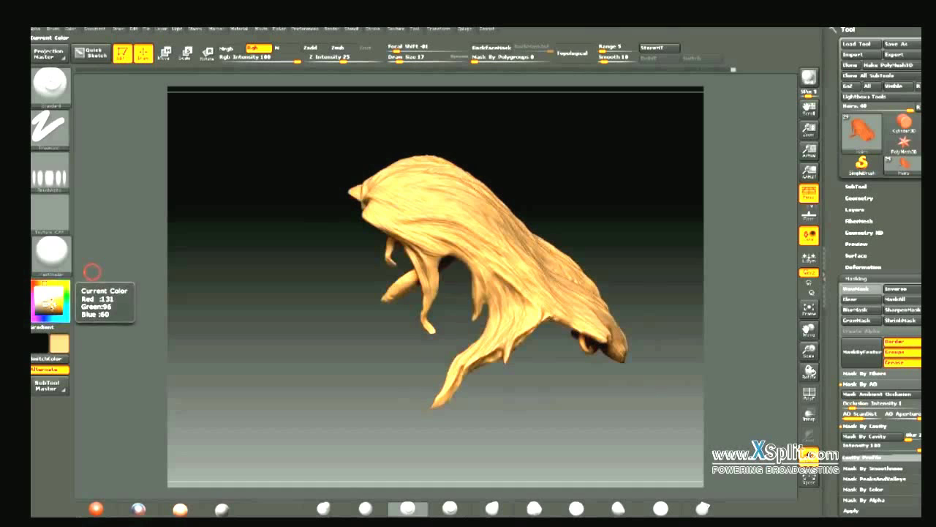
mouse_move(516, 150)
alt+mouse_down()
mouse_move(512, 167)
mouse_move(476, 186)
alt+mouse_up()
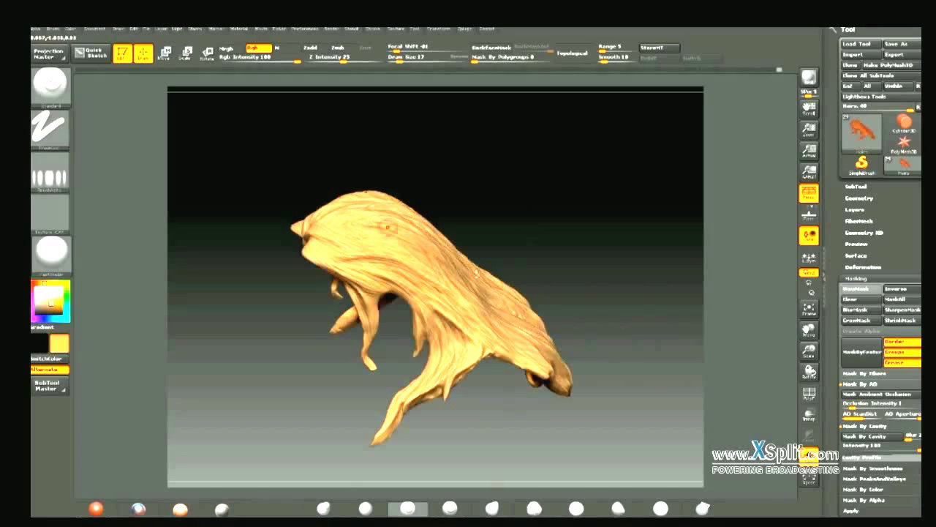
drag(496, 176, 471, 205)
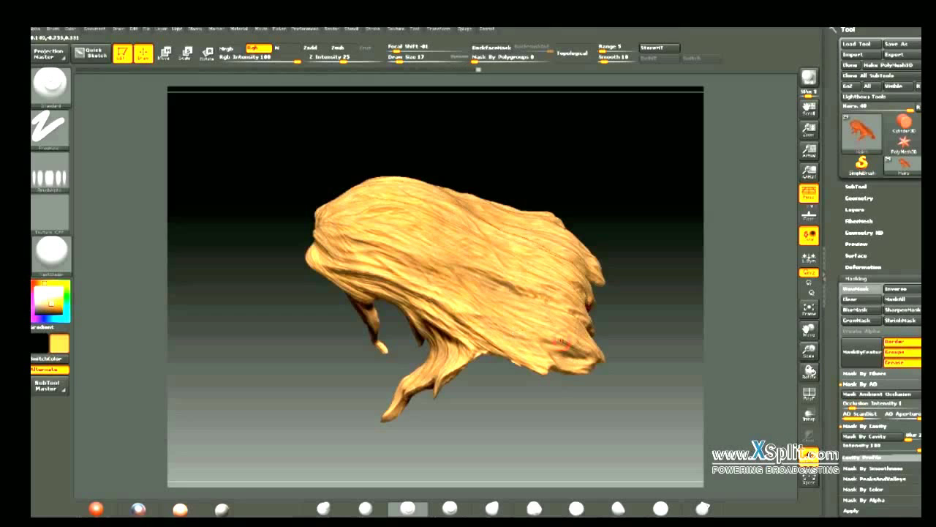
drag(635, 344, 502, 335)
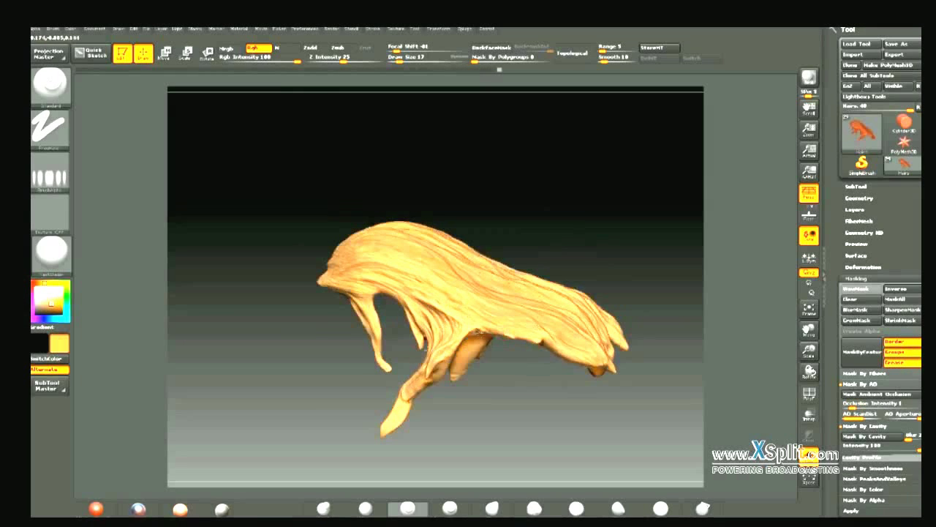
drag(528, 190, 475, 192)
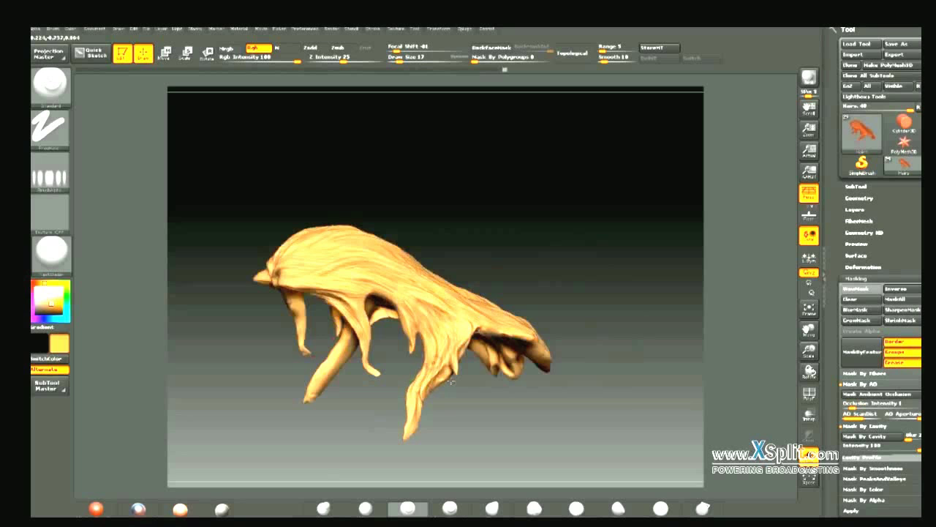
drag(509, 242, 509, 263)
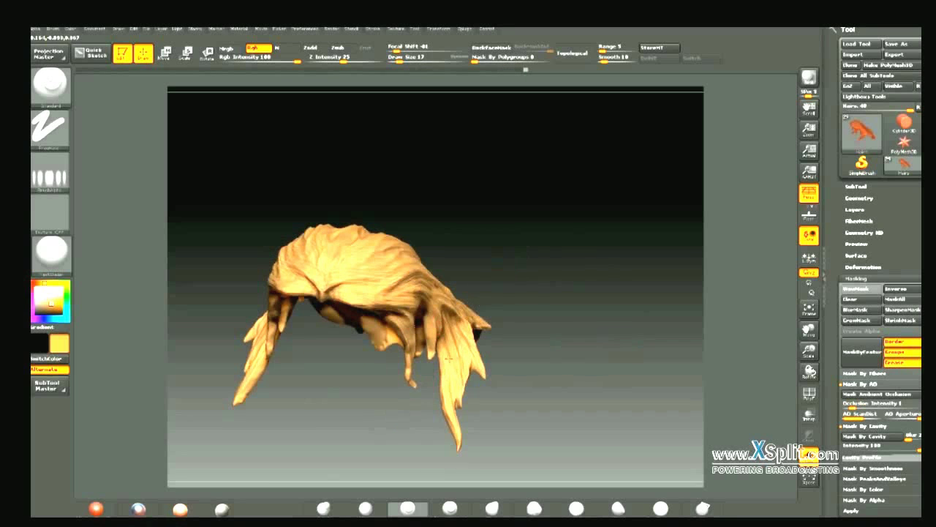
drag(527, 419, 492, 341)
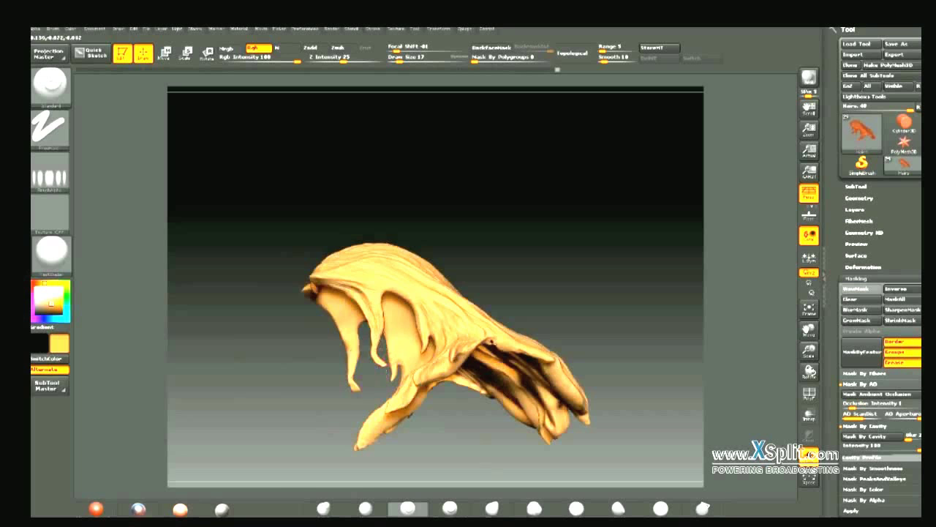
drag(512, 205, 477, 192)
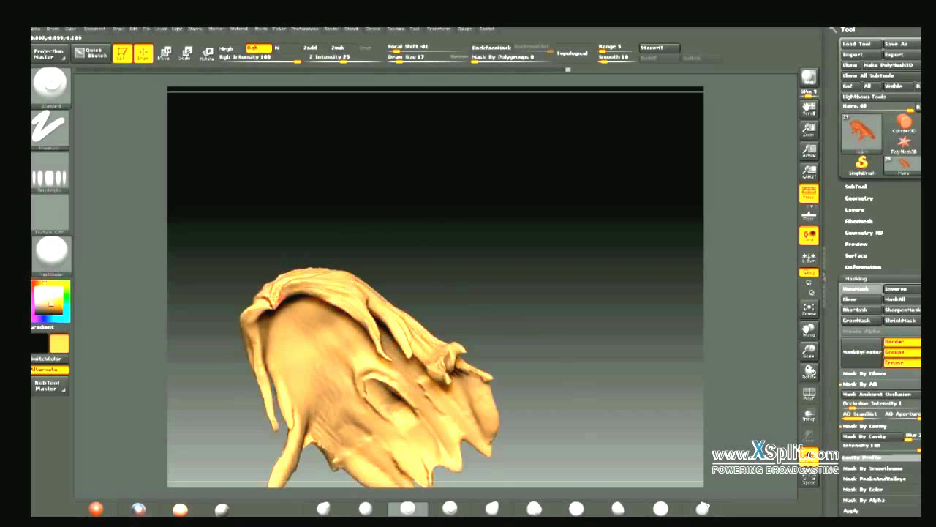
drag(327, 232, 324, 269)
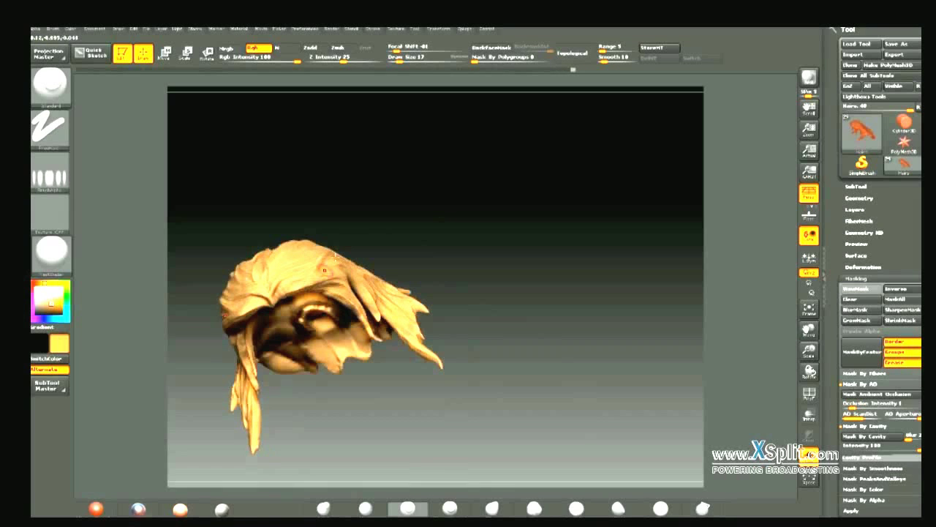
mouse_move(546, 91)
mouse_down()
mouse_move(405, 198)
mouse_move(413, 205)
mouse_up()
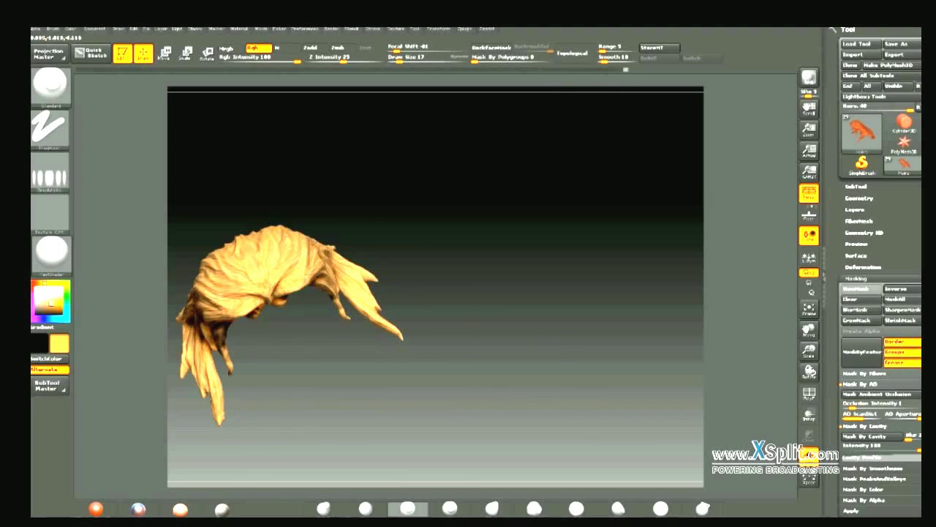
mouse_move(354, 236)
mouse_down()
mouse_move(410, 289)
mouse_move(352, 329)
mouse_up()
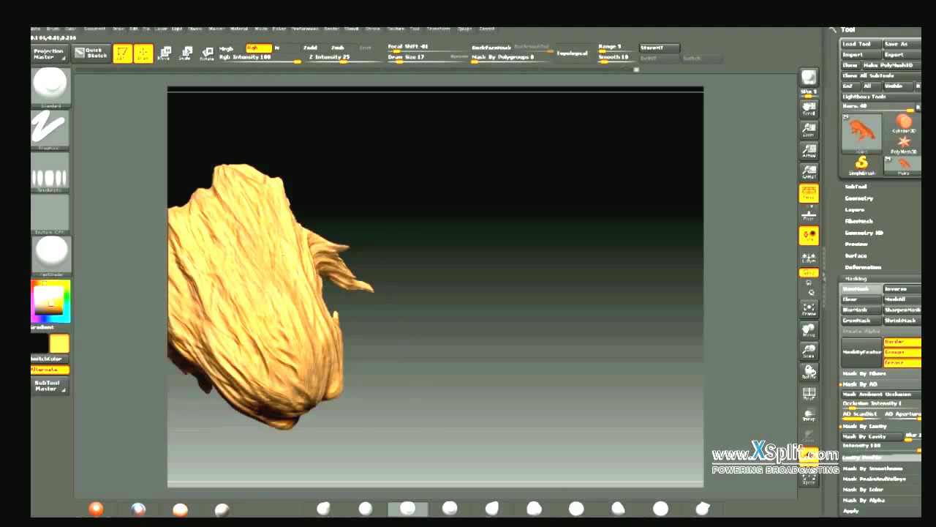
mouse_move(434, 288)
mouse_down()
mouse_move(487, 359)
mouse_move(451, 349)
mouse_up()
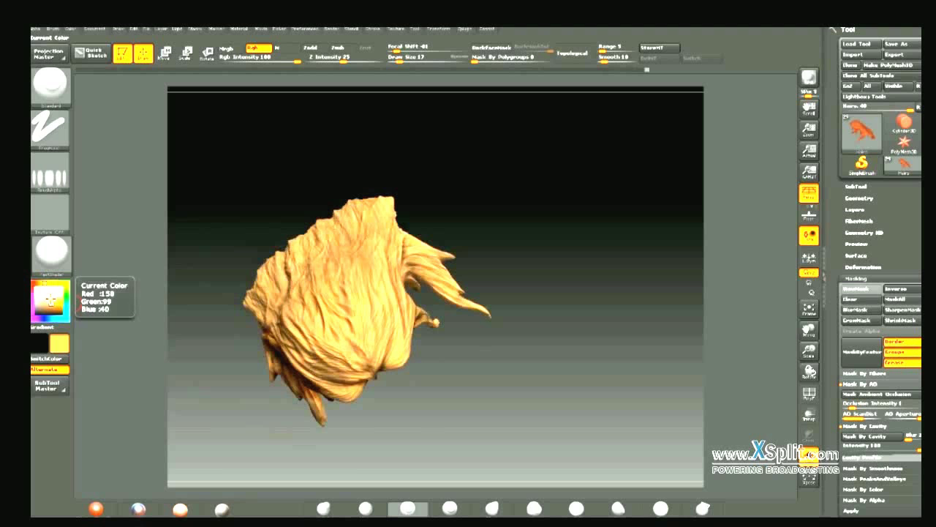
- Switch the paint colour to pale cream and inspect the hair strands from top, sides and tips
click(72, 292)
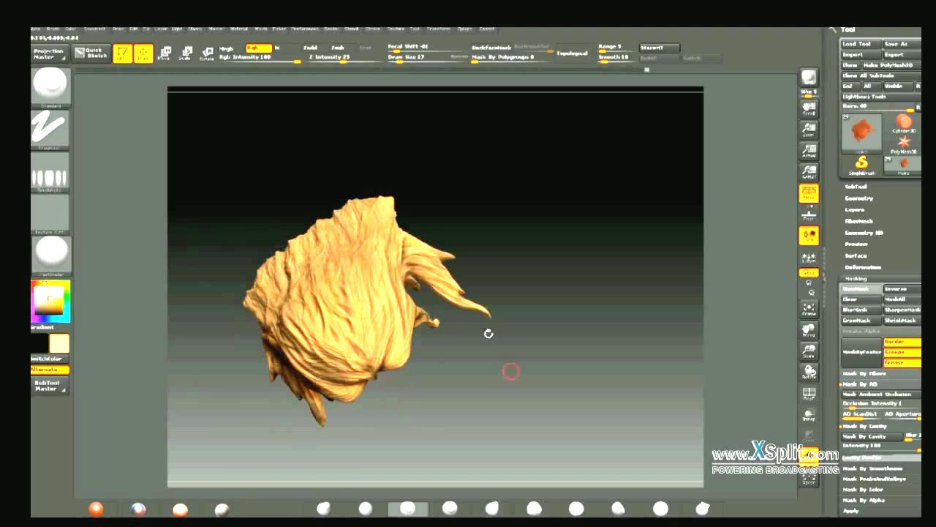
drag(510, 371, 394, 309)
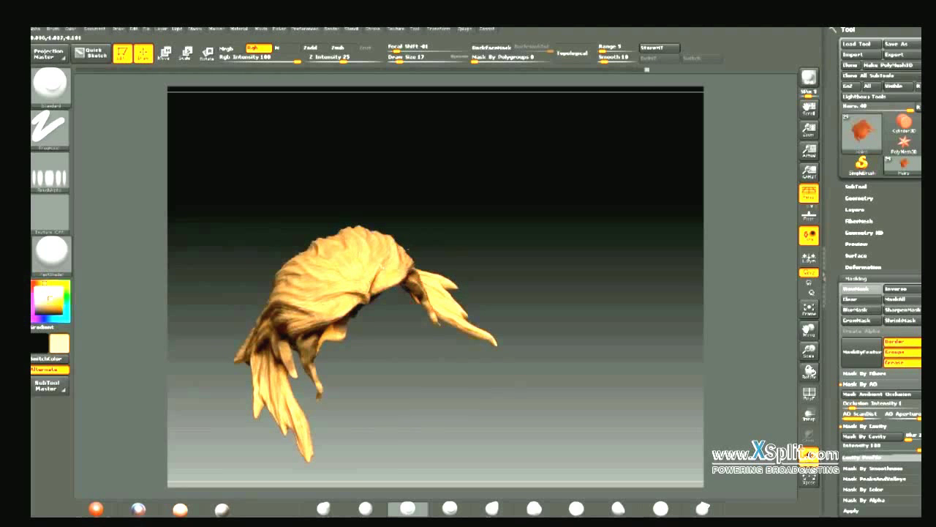
mouse_move(447, 184)
mouse_down()
mouse_move(392, 272)
mouse_move(371, 276)
mouse_move(441, 354)
mouse_up()
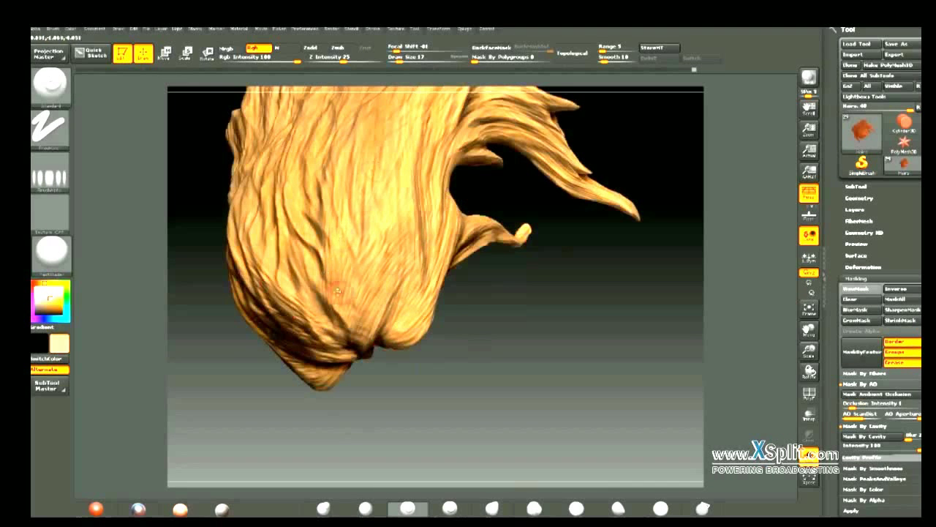
mouse_move(454, 344)
mouse_down()
mouse_move(478, 372)
mouse_move(331, 283)
mouse_up()
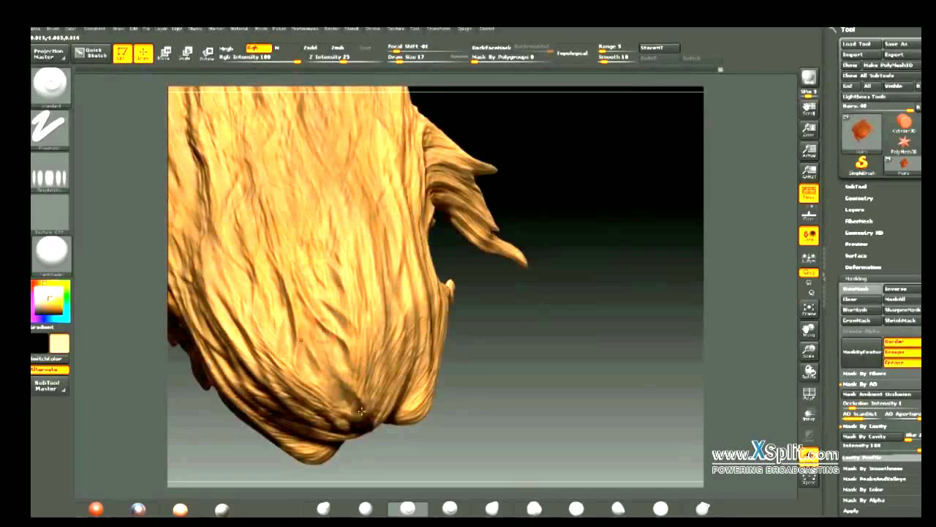
drag(356, 220, 362, 229)
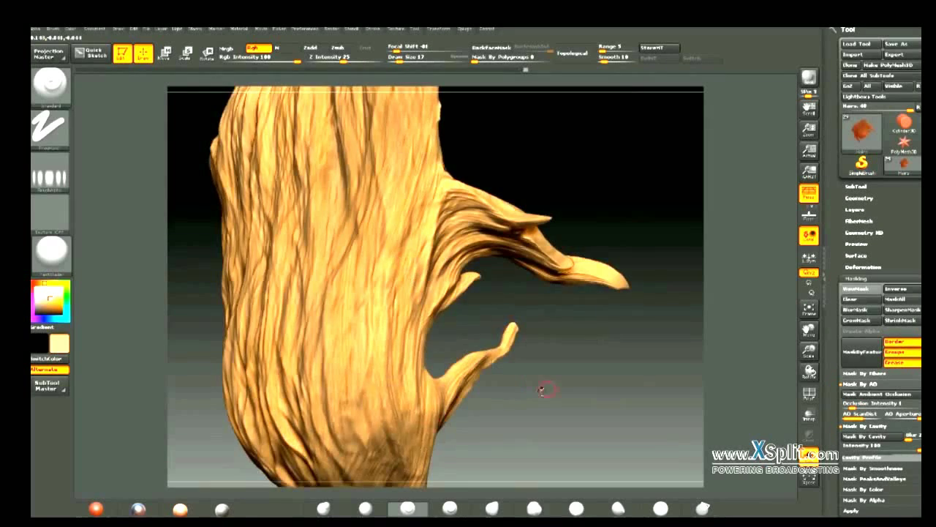
drag(542, 389, 464, 387)
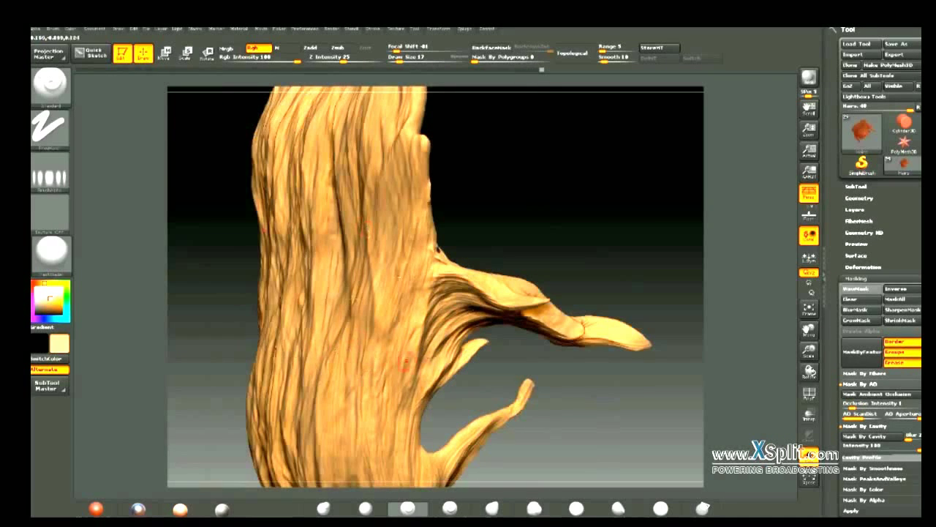
mouse_move(409, 358)
mouse_down()
mouse_move(508, 244)
mouse_move(313, 322)
mouse_up()
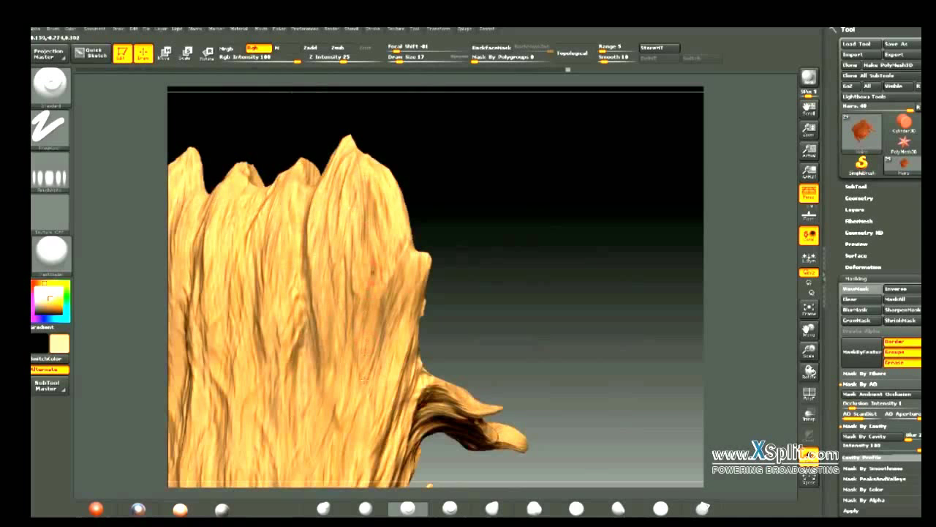
mouse_move(409, 205)
mouse_down()
mouse_move(408, 337)
mouse_move(512, 320)
mouse_move(485, 334)
mouse_move(481, 359)
mouse_move(545, 339)
mouse_move(514, 293)
mouse_move(507, 212)
mouse_move(460, 161)
mouse_move(412, 242)
mouse_up()
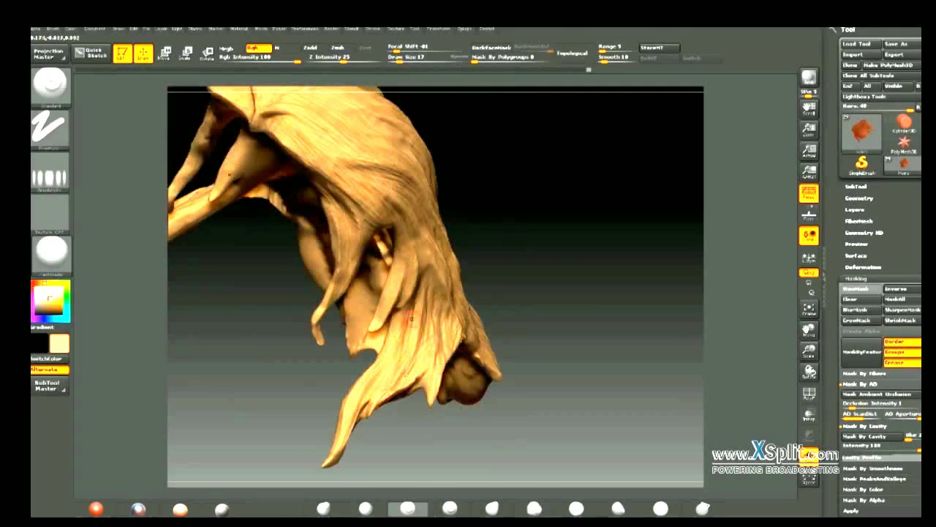
drag(532, 292, 434, 300)
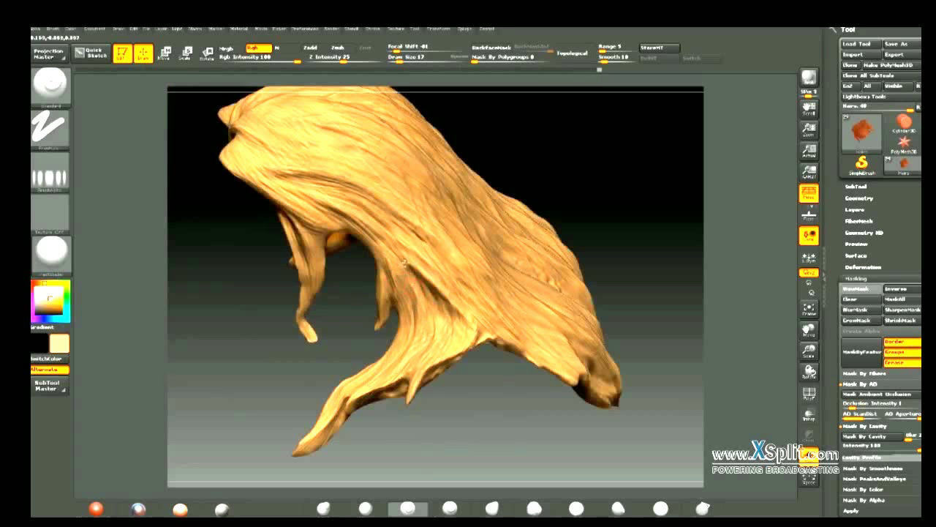
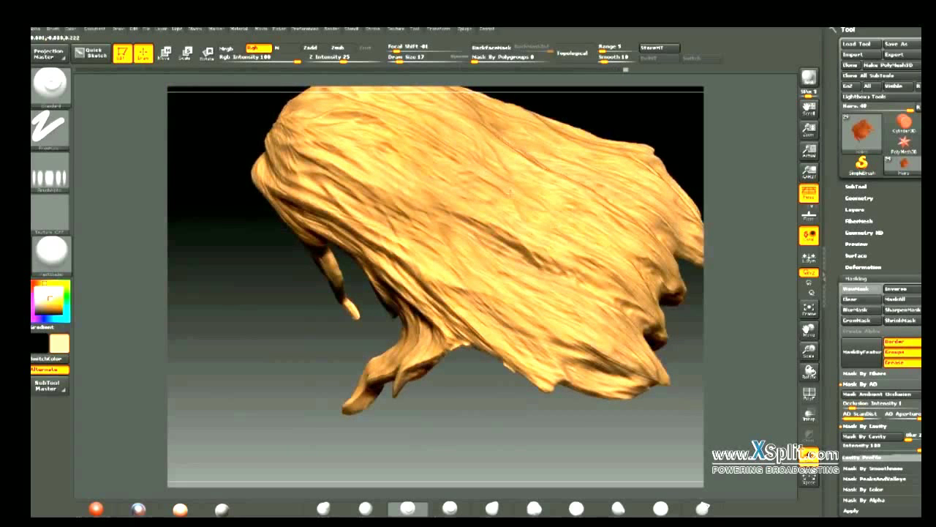
- Orbit the view to inspect the strand-sculpted hair and head from several sides
drag(594, 296, 357, 317)
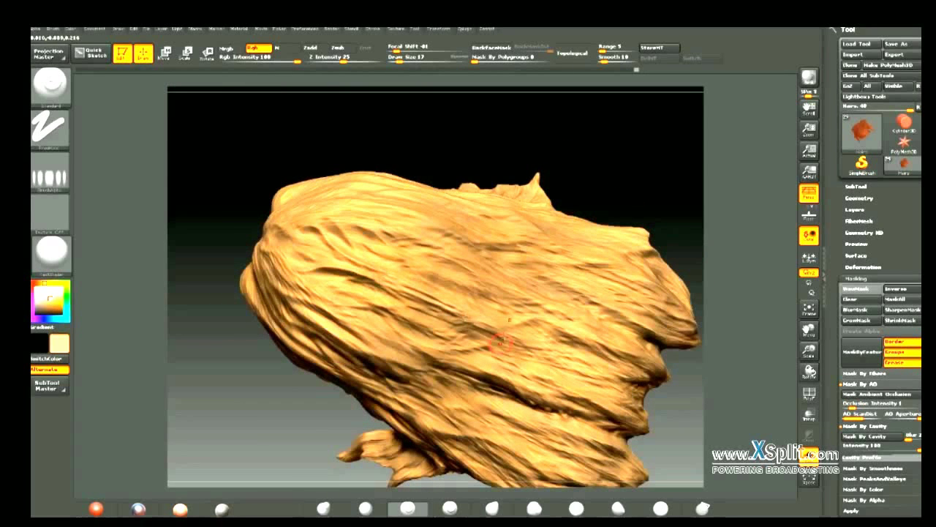
mouse_move(619, 172)
mouse_down()
mouse_move(592, 140)
mouse_move(593, 209)
mouse_move(554, 244)
mouse_move(596, 247)
mouse_up()
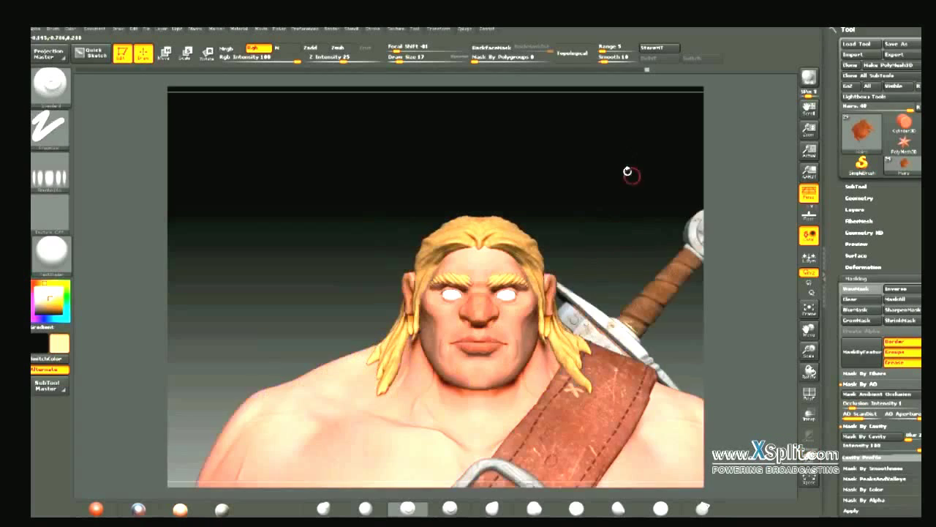
mouse_move(614, 198)
mouse_down()
mouse_move(550, 207)
mouse_move(534, 198)
mouse_move(529, 218)
mouse_move(516, 157)
mouse_move(619, 188)
mouse_move(512, 190)
mouse_up()
- Make the eyebrow SubTool Extract1 active, quick-save, and zoom in on the right eyebrow and forehead
alt+click(407, 248)
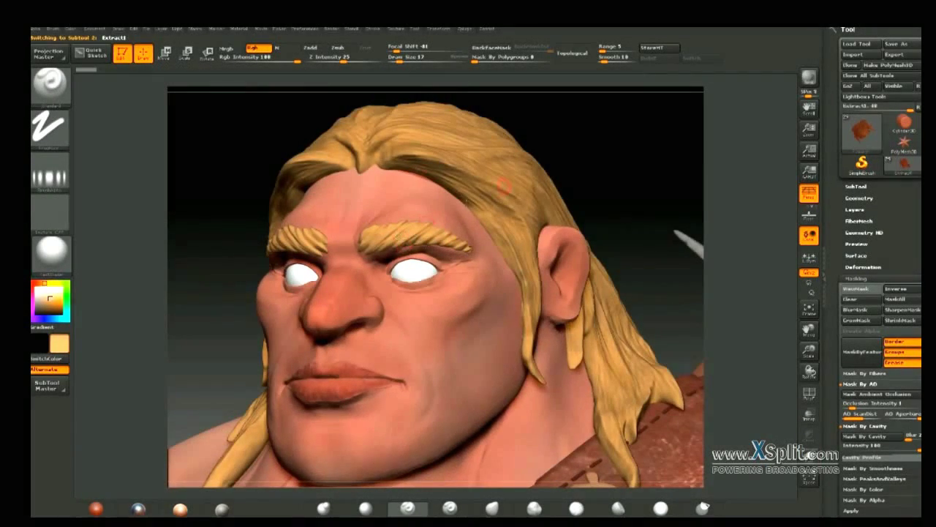
key(ctrl+s)
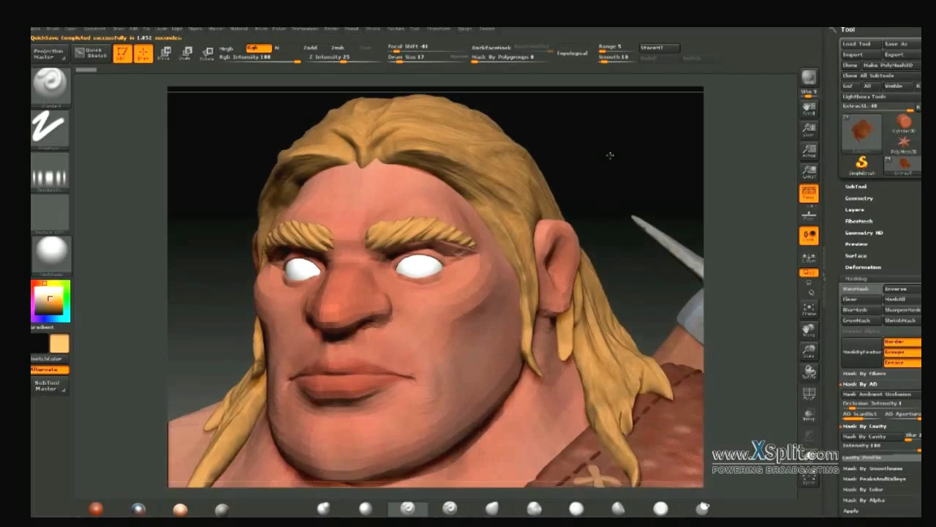
drag(607, 151, 415, 238)
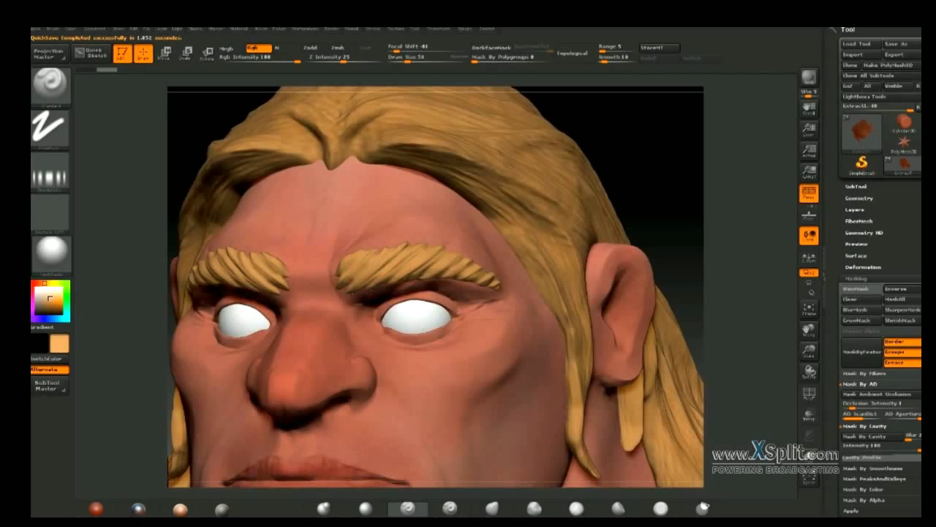
drag(417, 255, 431, 256)
drag(436, 273, 534, 231)
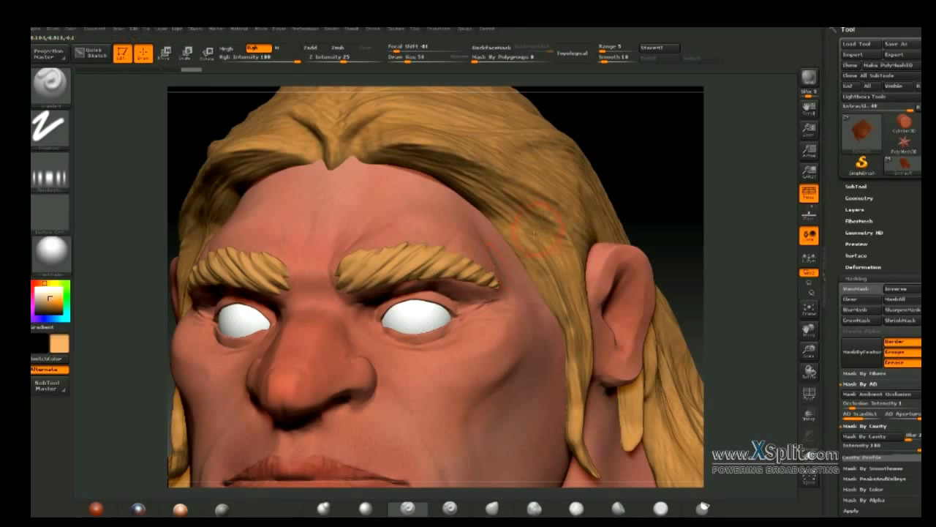
- Sample the eyebrow colour and paint darker brown into the right eyebrow
key(c)
key(c)
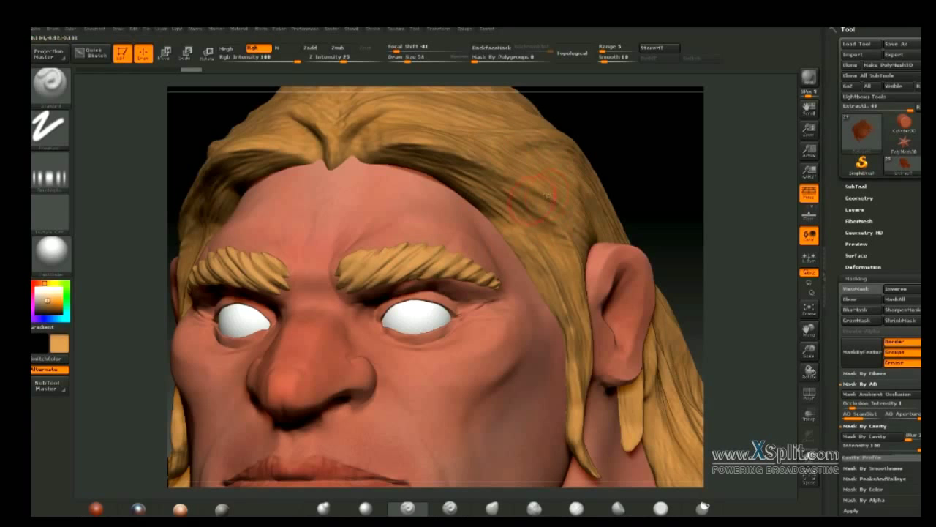
click(47, 303)
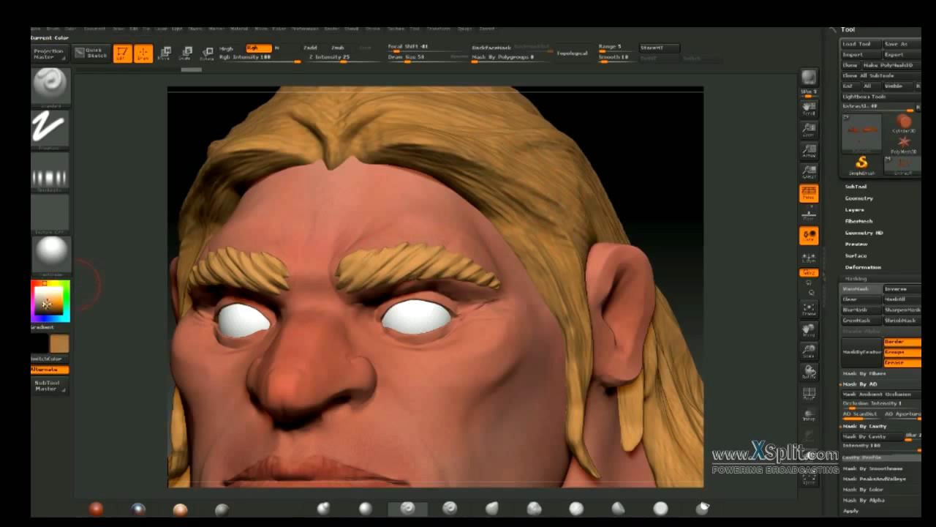
mouse_move(385, 292)
mouse_down()
mouse_move(395, 270)
mouse_move(368, 258)
mouse_up()
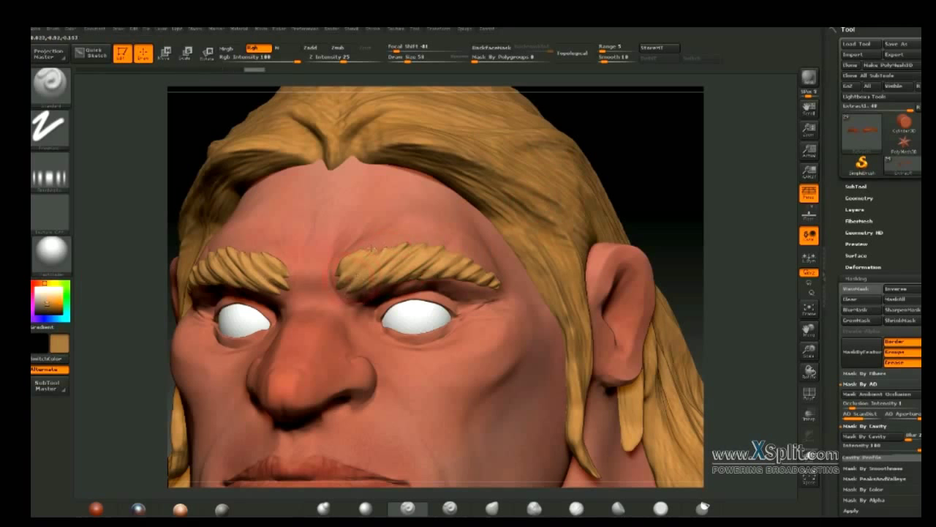
drag(479, 278, 492, 284)
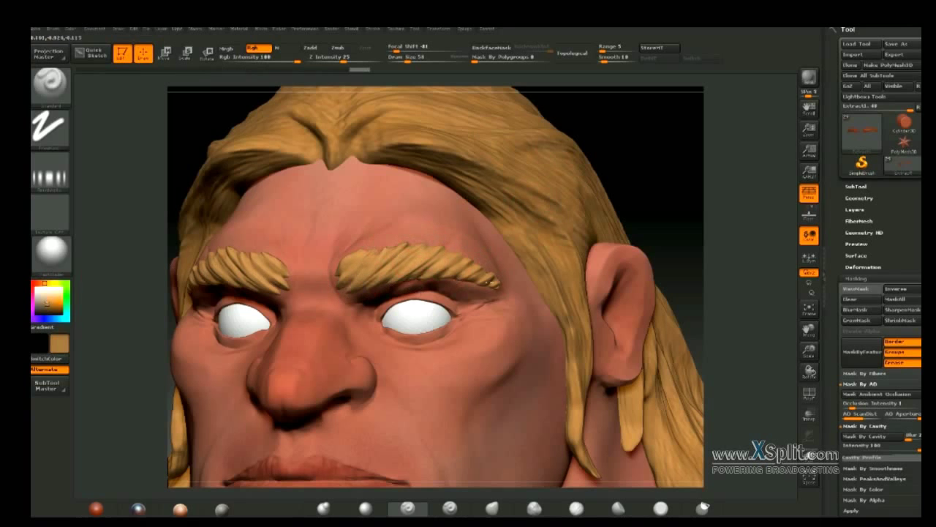
click(441, 262)
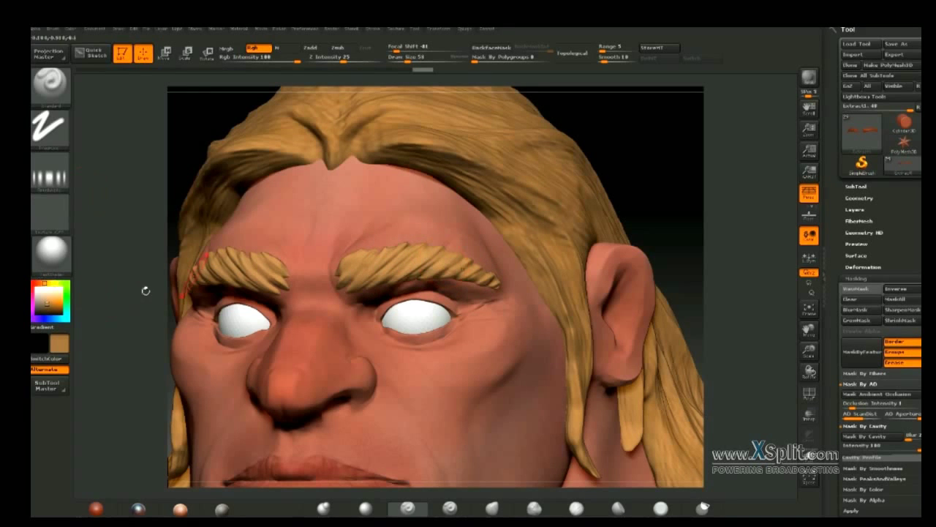
click(413, 239)
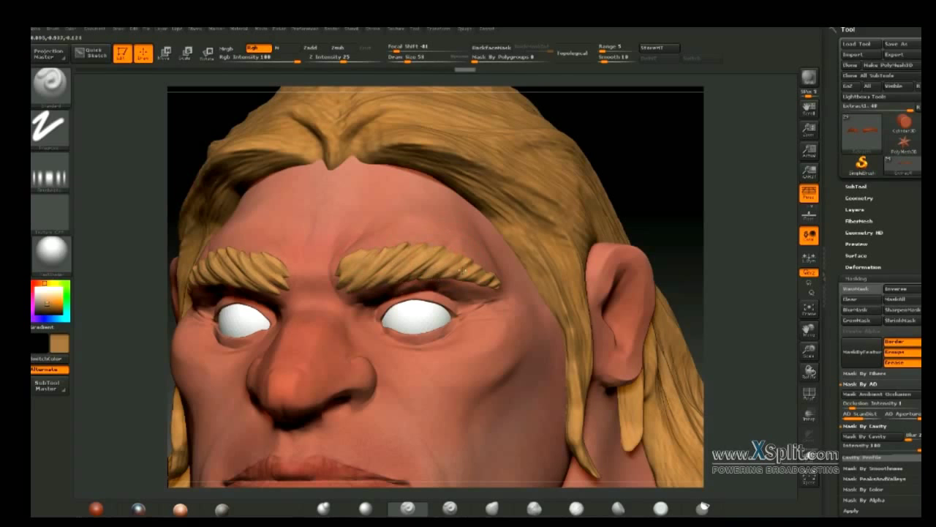
drag(462, 271, 395, 278)
- Paint brighter orange strokes along the right eyebrow
click(51, 302)
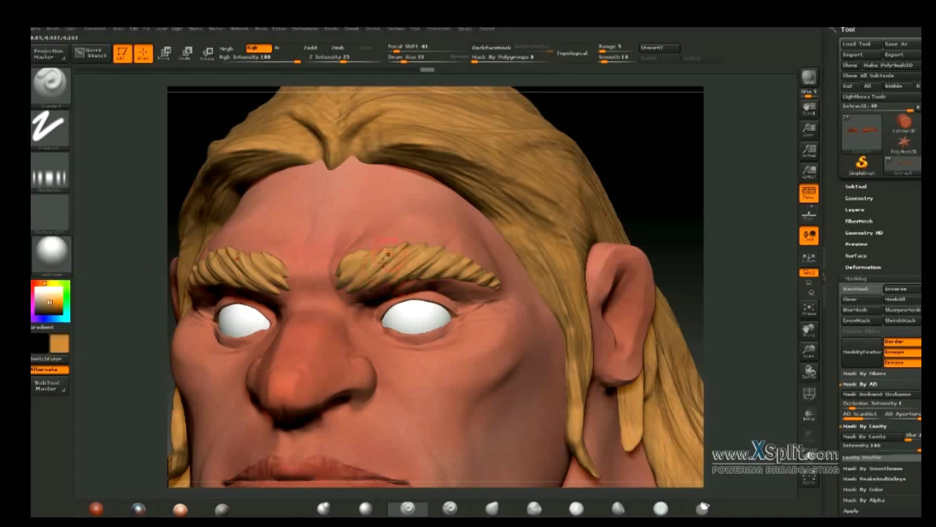
drag(424, 243, 462, 251)
drag(370, 241, 358, 244)
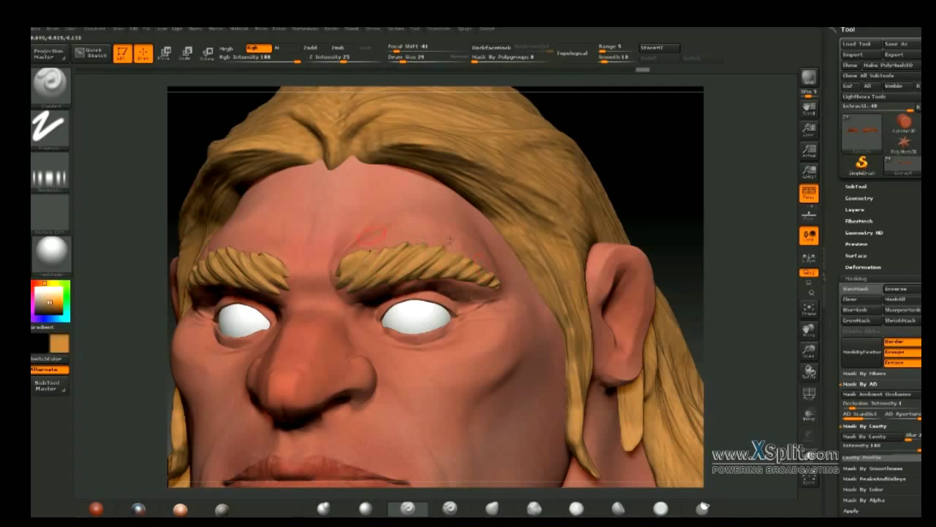
- Paint light peach onto the forehead, then undo and redo the strokes
click(47, 298)
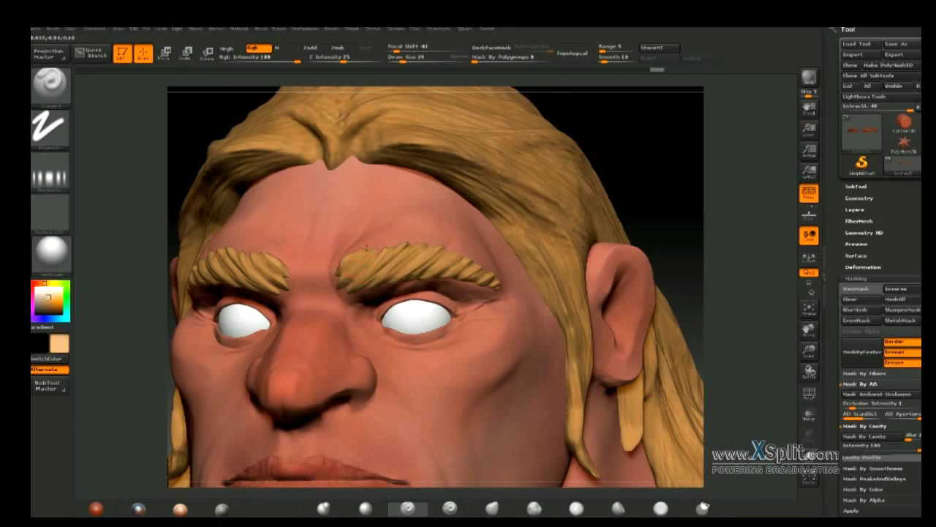
drag(403, 245, 416, 244)
drag(395, 295, 474, 243)
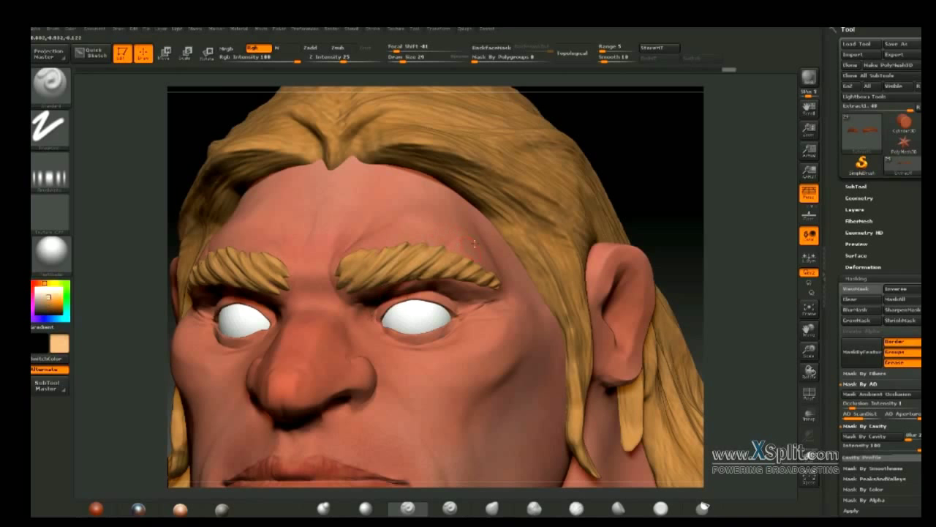
key(ctrl+z)
key(ctrl+shift+z)
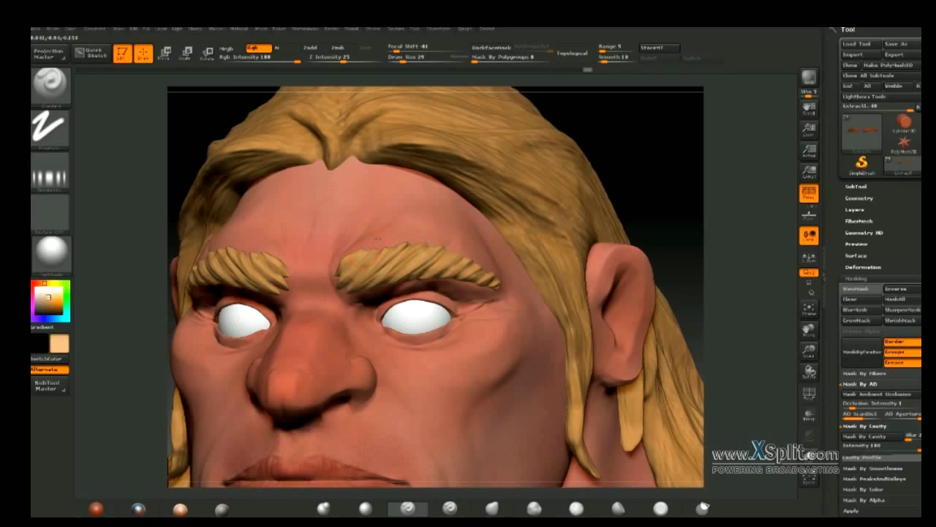
key(ctrl+shift+z)
key(ctrl+shift+z)
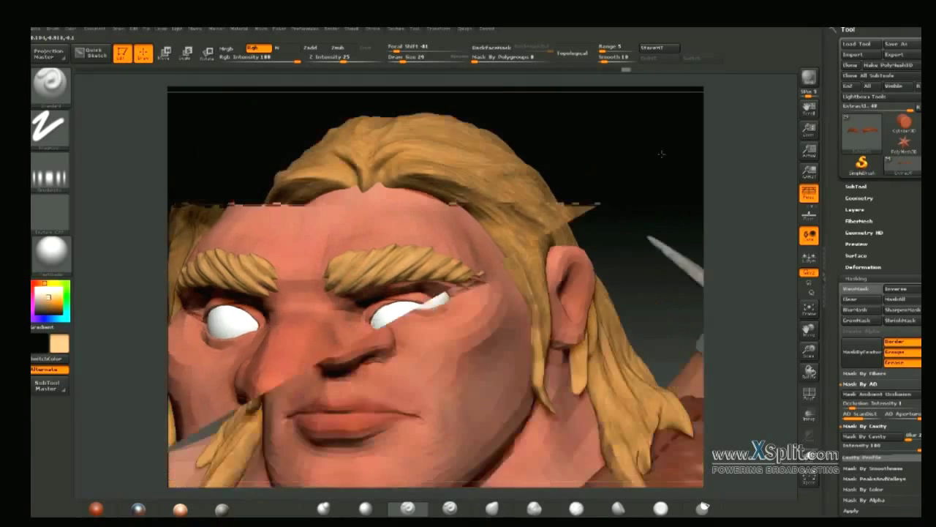
mouse_move(587, 193)
mouse_down()
mouse_move(576, 178)
mouse_move(586, 236)
mouse_up()
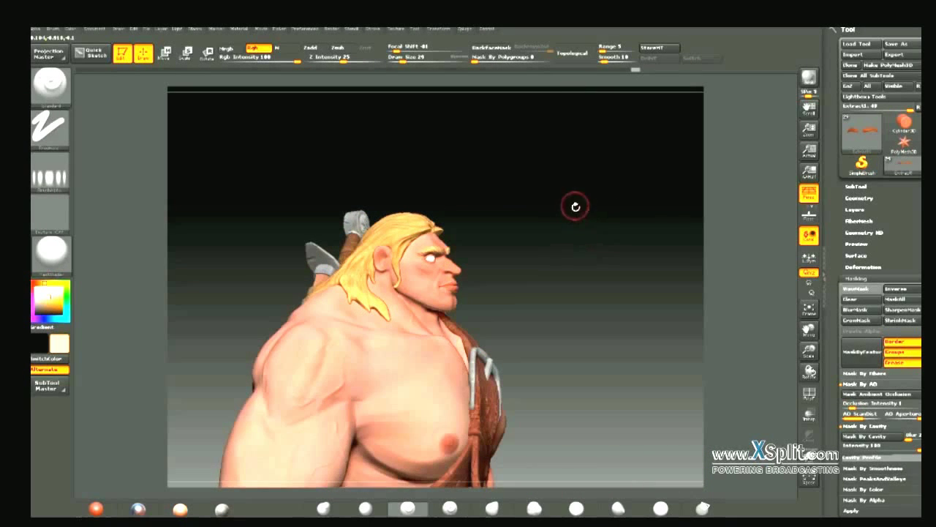
drag(577, 265, 575, 230)
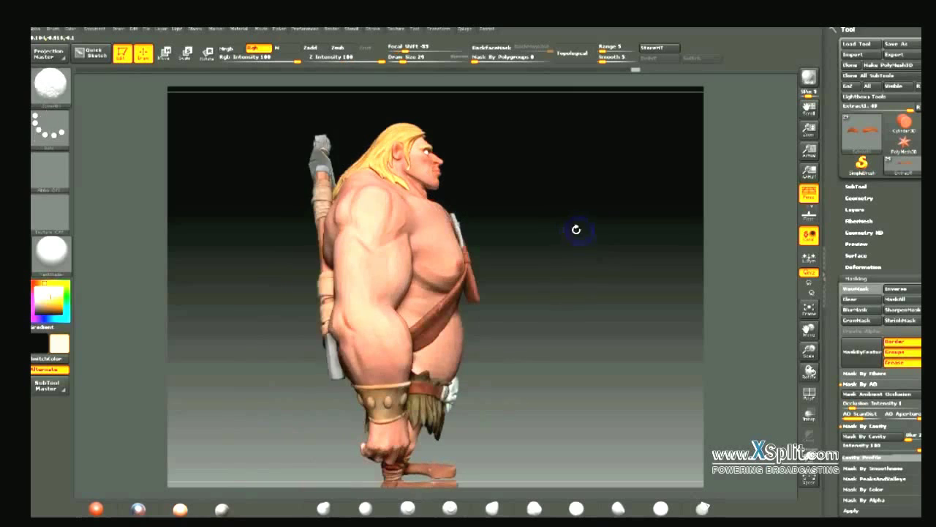
mouse_move(587, 271)
mouse_down()
mouse_move(576, 277)
mouse_move(581, 217)
mouse_move(585, 241)
mouse_move(595, 218)
mouse_move(585, 232)
mouse_move(571, 224)
mouse_up()
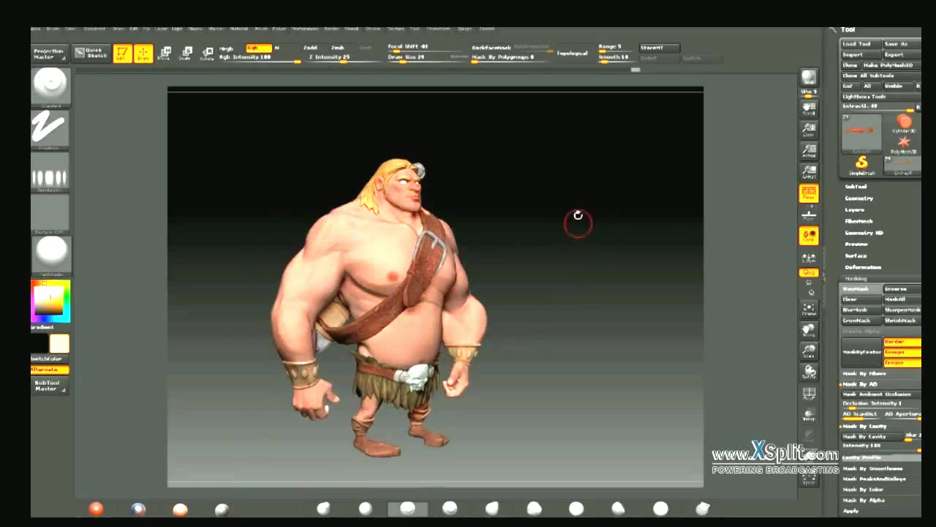
mouse_move(577, 219)
mouse_down()
mouse_move(619, 215)
mouse_move(621, 253)
mouse_move(536, 251)
mouse_move(545, 241)
mouse_move(554, 237)
mouse_move(554, 292)
mouse_move(554, 191)
mouse_move(535, 200)
mouse_move(552, 213)
mouse_move(501, 202)
mouse_move(483, 234)
mouse_move(508, 161)
mouse_up()
- Switch to the body SubTool Chart_v08 and orbit around the head to check the face
alt+click(472, 262)
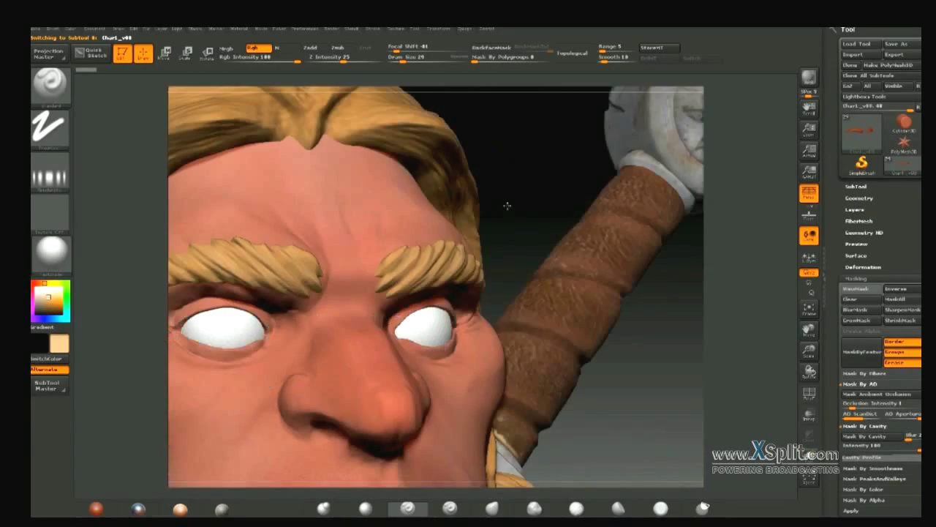
drag(507, 204, 586, 261)
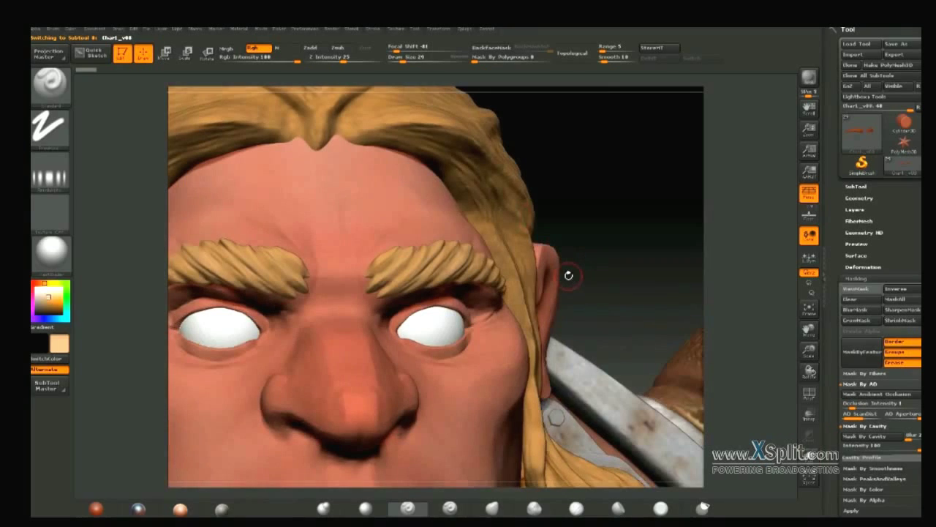
mouse_move(617, 215)
mouse_down()
mouse_move(617, 200)
mouse_move(602, 205)
mouse_up()
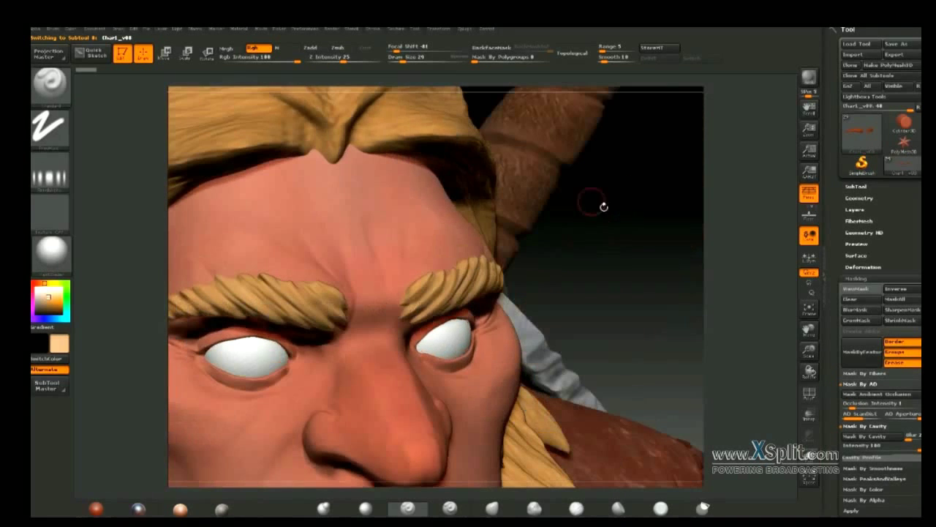
drag(610, 259, 585, 174)
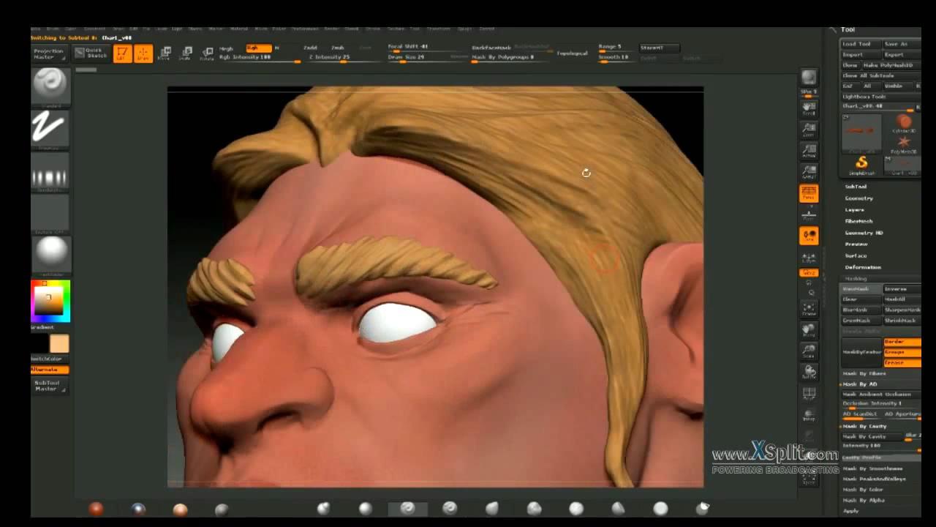
mouse_move(215, 140)
mouse_down()
mouse_move(198, 134)
mouse_move(675, 140)
mouse_move(634, 192)
mouse_move(606, 173)
mouse_up()
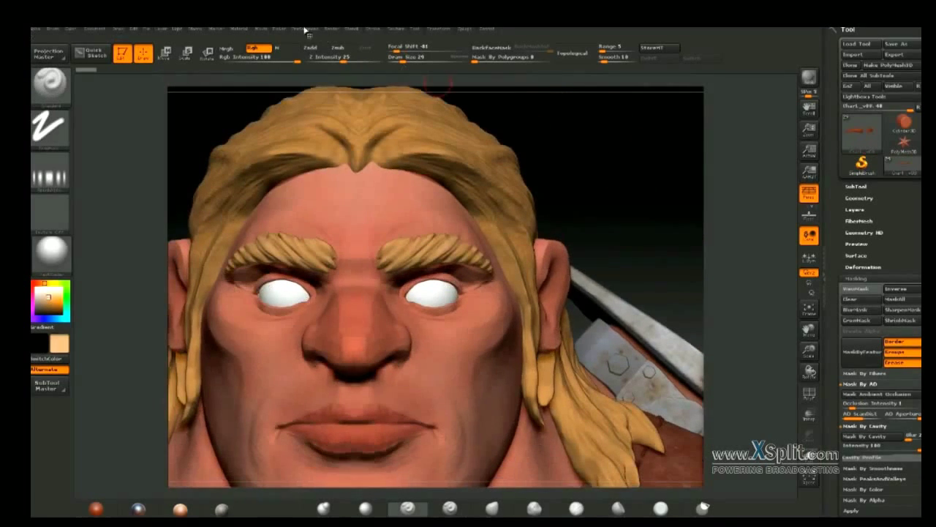
- Load the StartupHotkeys file from Documents\ZBrushData\ZStartup\Hotkeys via Preferences > Hotkeys
click(304, 29)
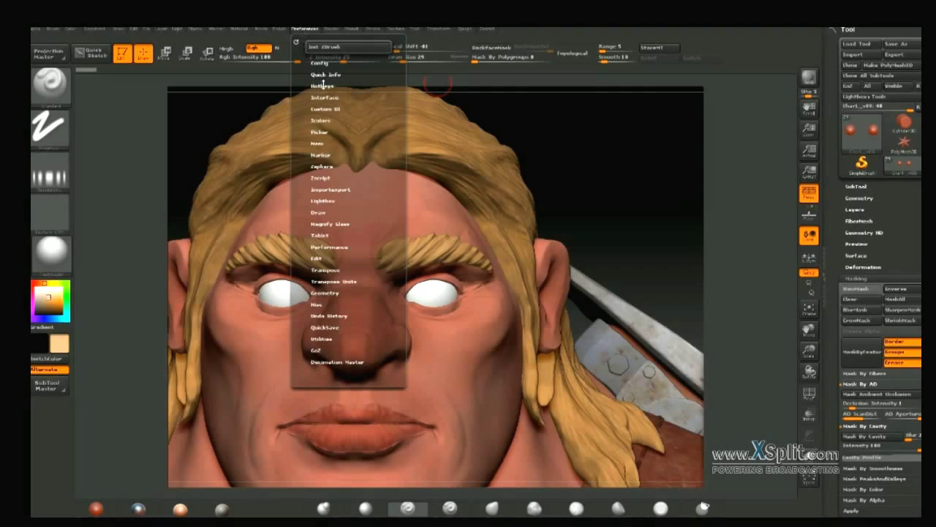
click(320, 64)
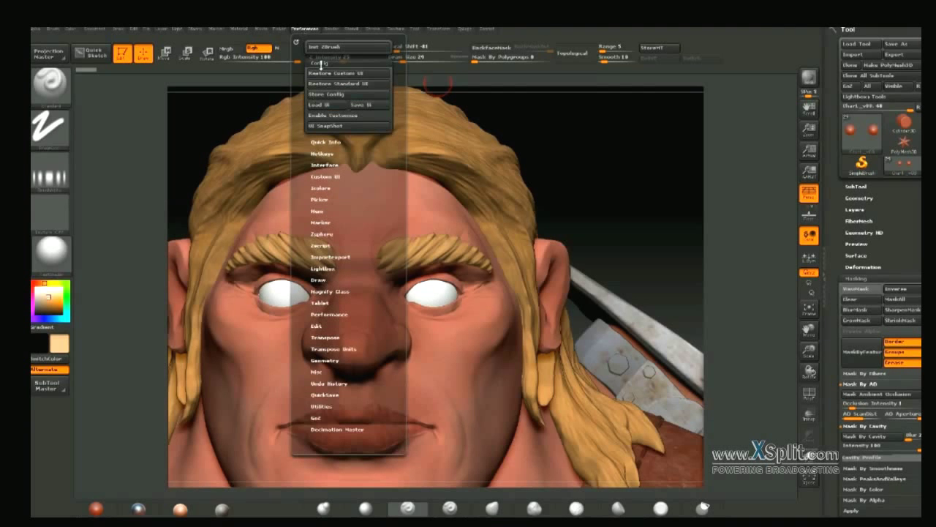
click(323, 154)
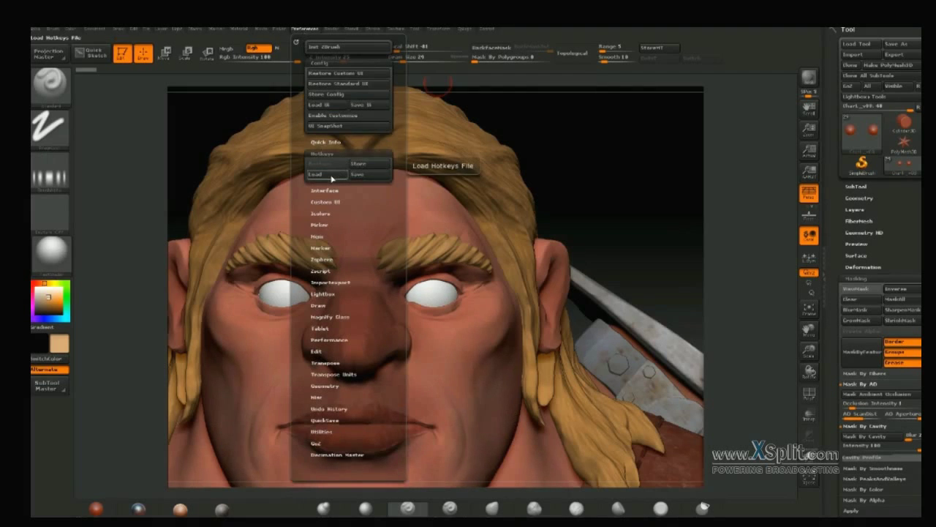
click(332, 178)
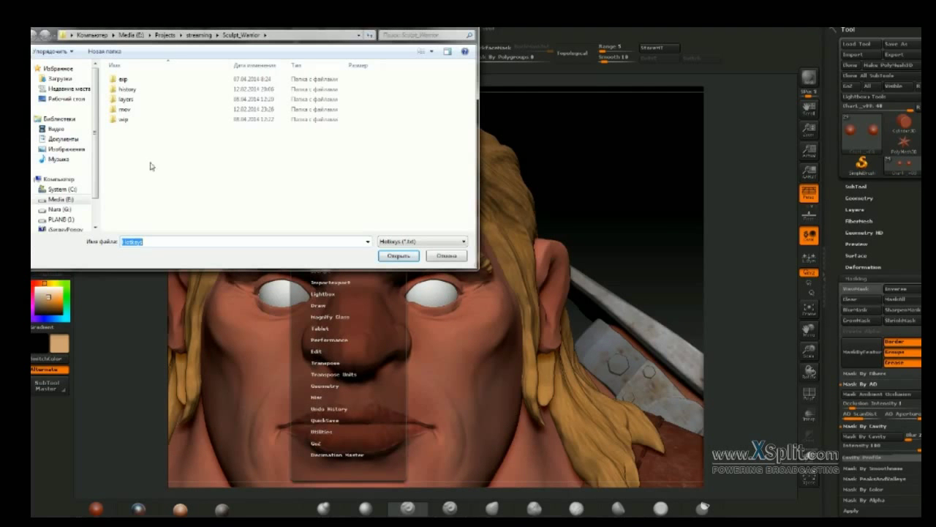
click(60, 139)
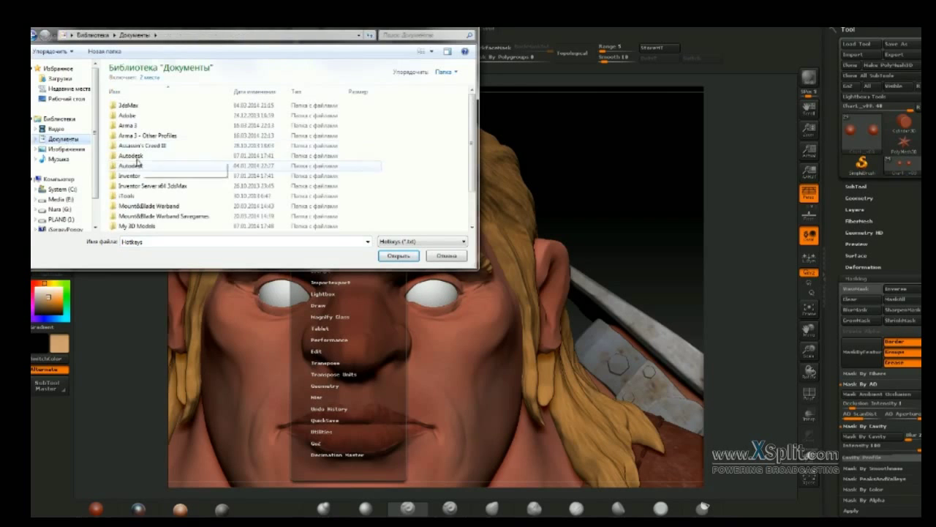
scroll(136, 175, down, 2)
click(135, 229)
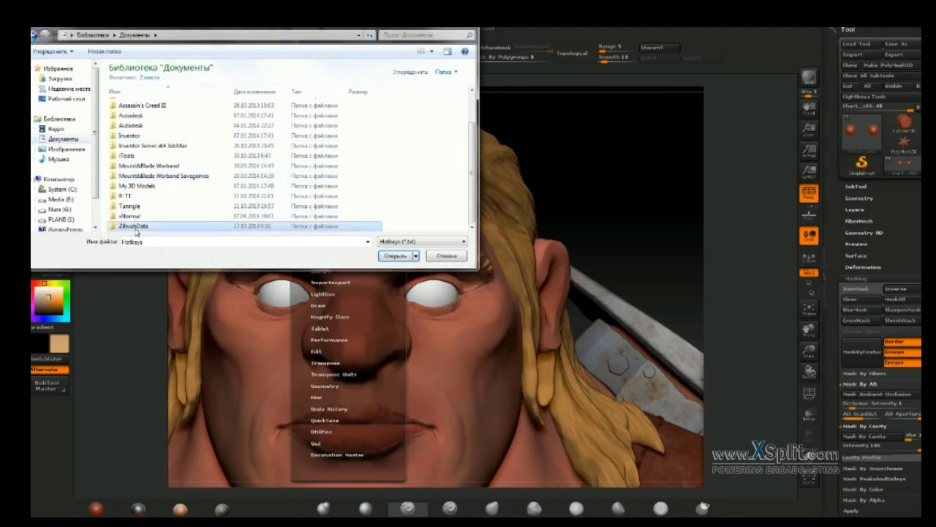
double_click(135, 229)
double_click(131, 147)
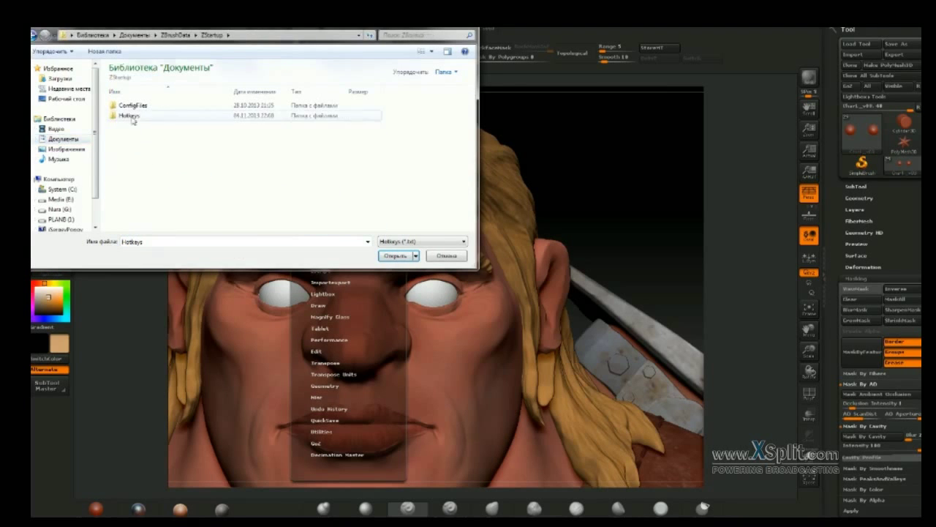
double_click(130, 117)
click(143, 107)
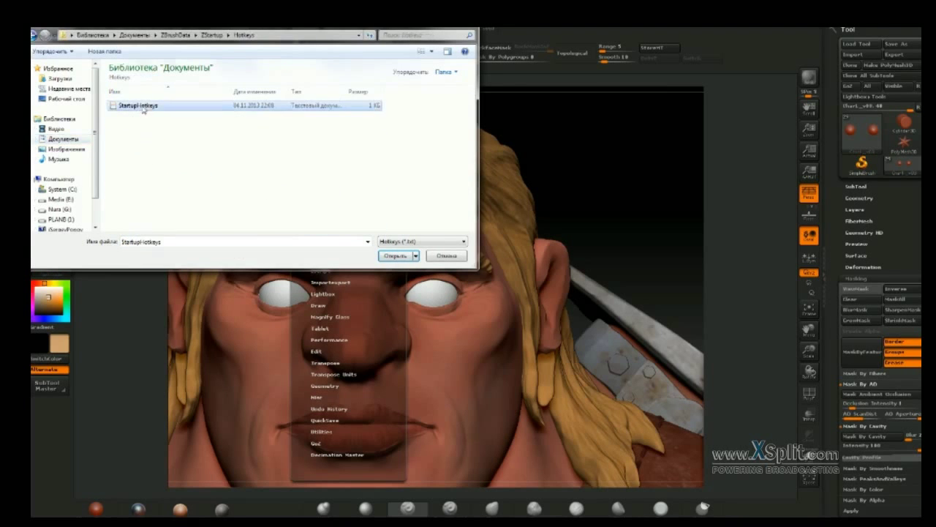
click(401, 259)
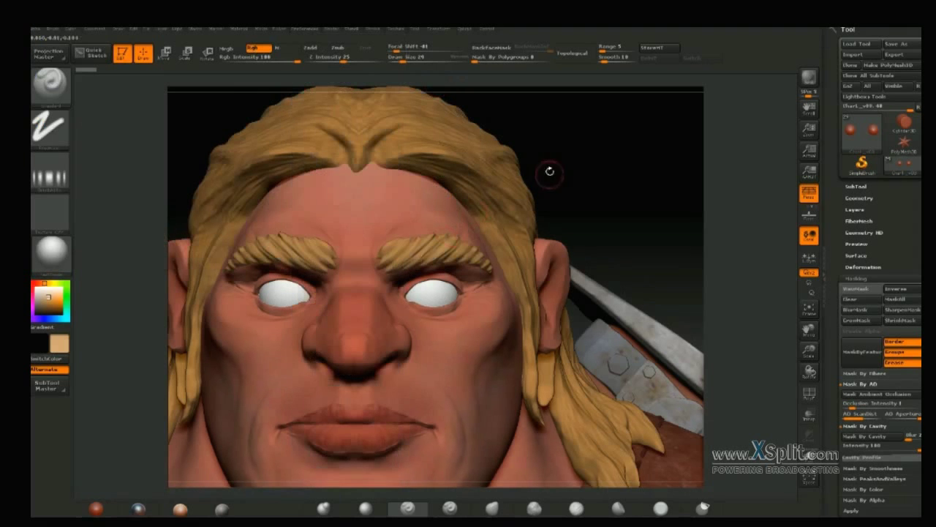
- Start a Preferences UI load and browse to the Install folder on Media (E:)
mouse_move(548, 171)
mouse_down()
mouse_move(592, 149)
mouse_move(114, 199)
mouse_up()
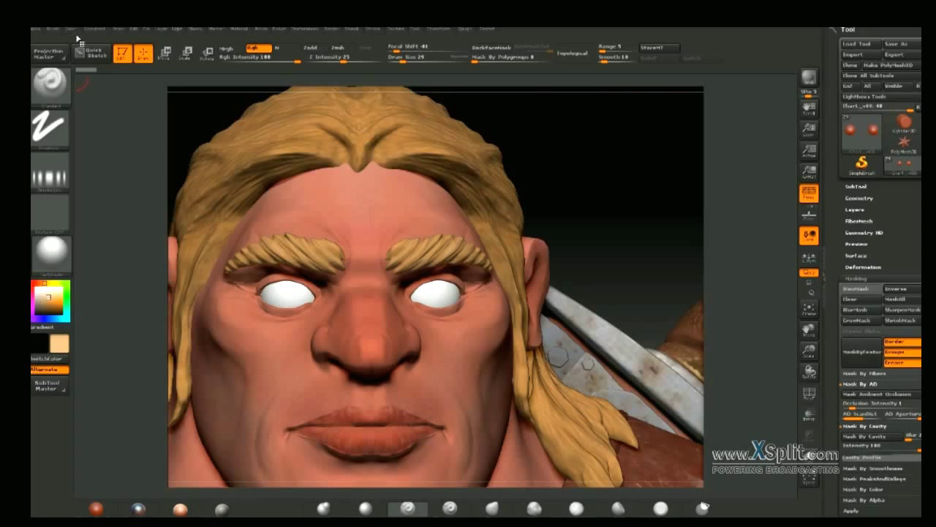
click(313, 31)
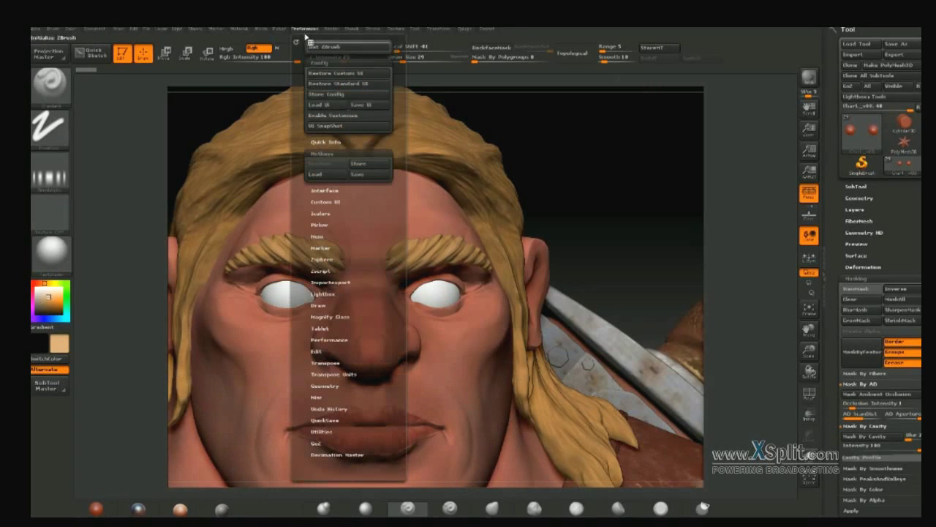
click(329, 109)
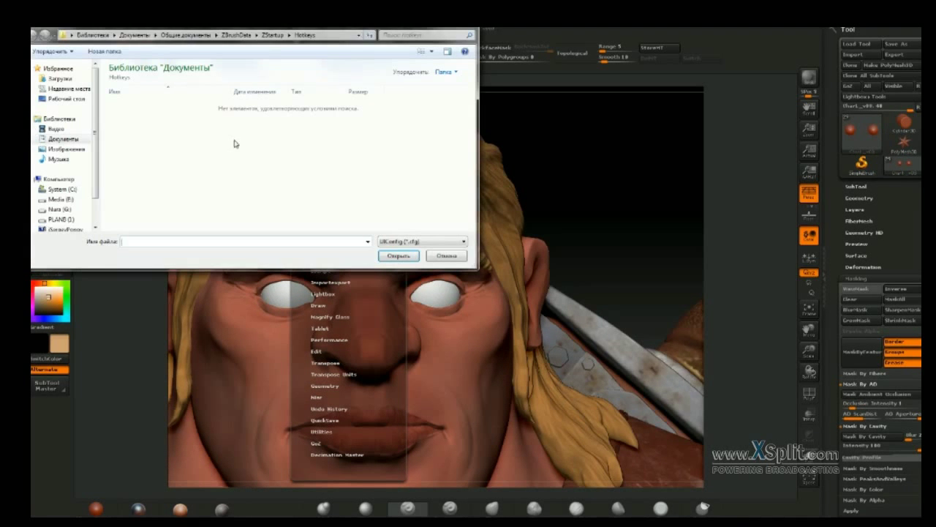
click(73, 210)
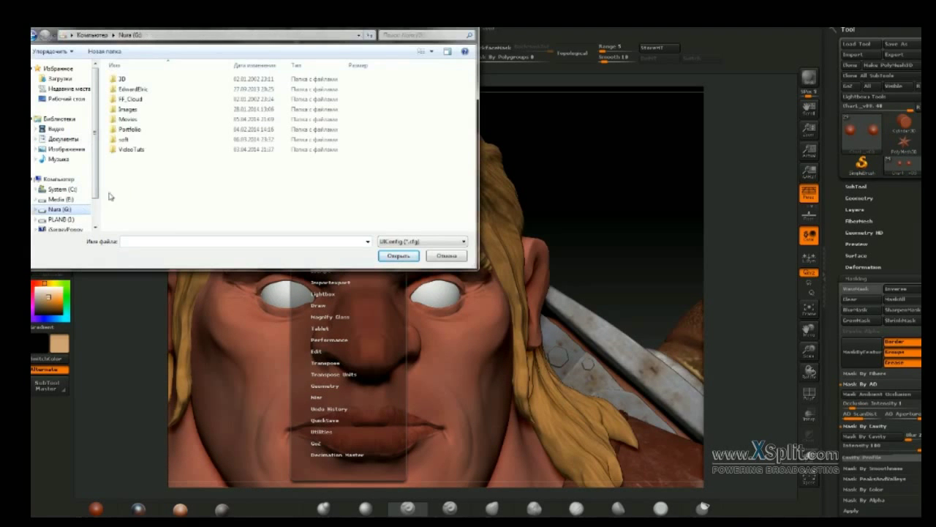
click(60, 199)
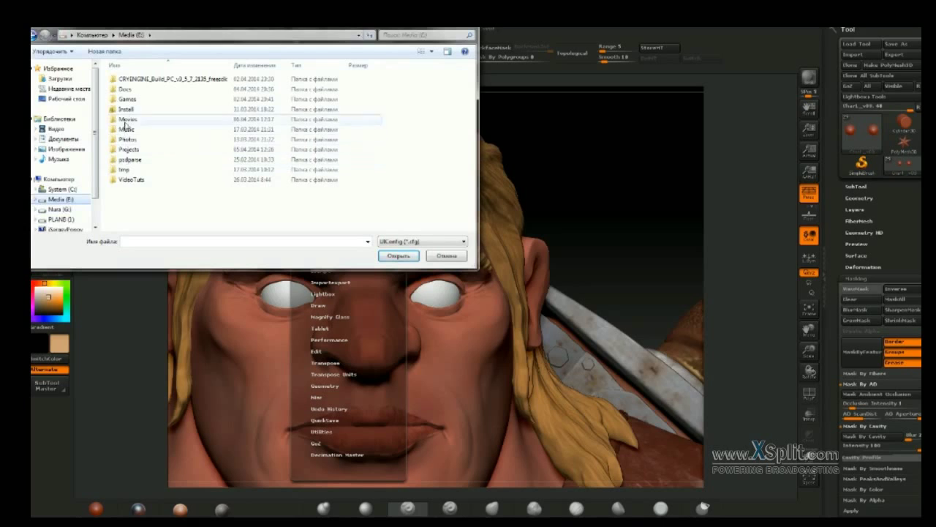
double_click(126, 117)
double_click(128, 88)
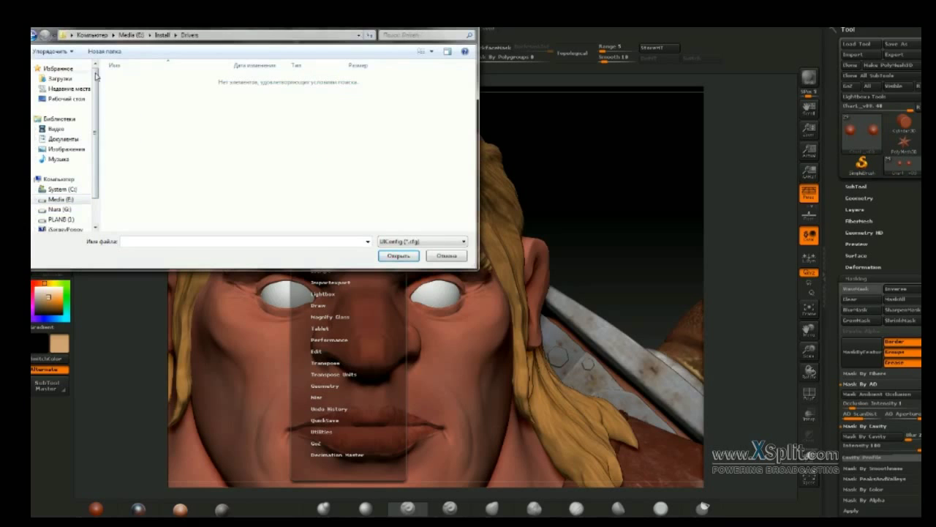
click(45, 37)
- Open Design\ui\zb and load CustomUsedInterface4R6.cfg as the interface layout
double_click(122, 78)
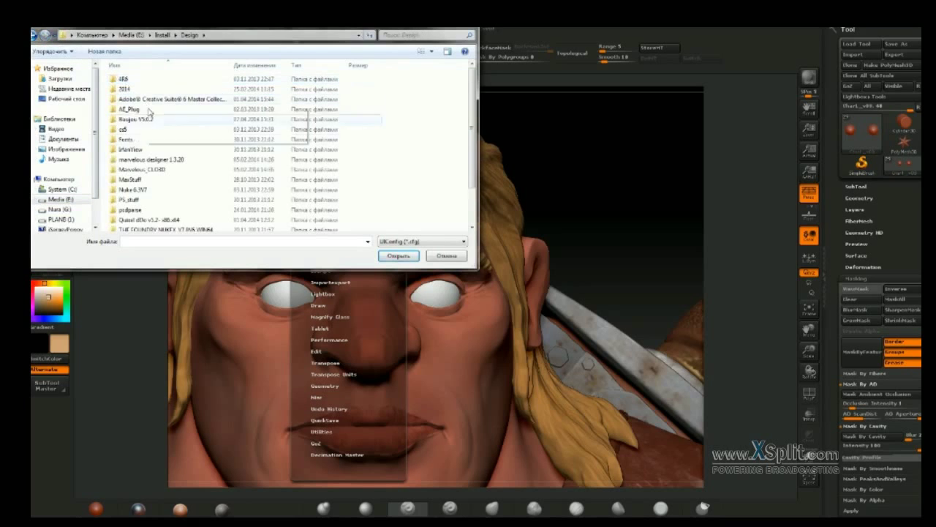
double_click(124, 79)
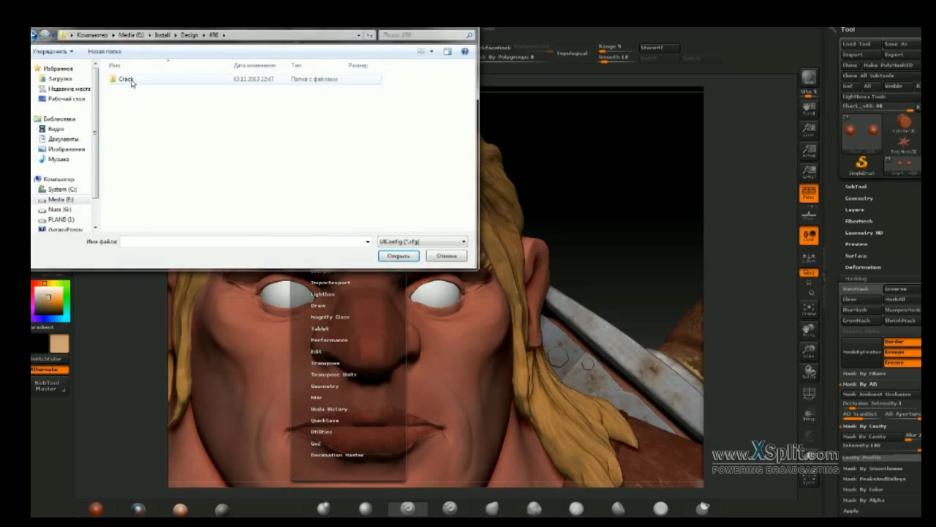
click(189, 35)
scroll(137, 208, down, 1)
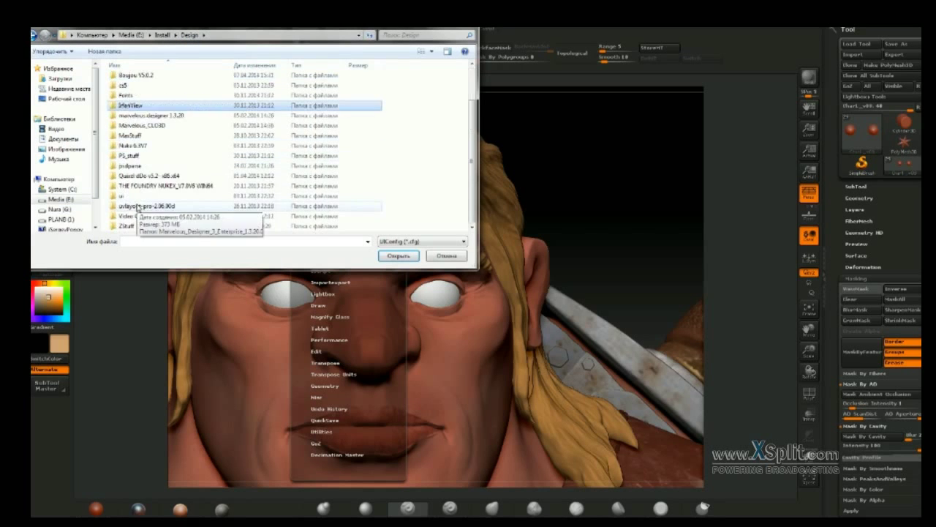
double_click(135, 196)
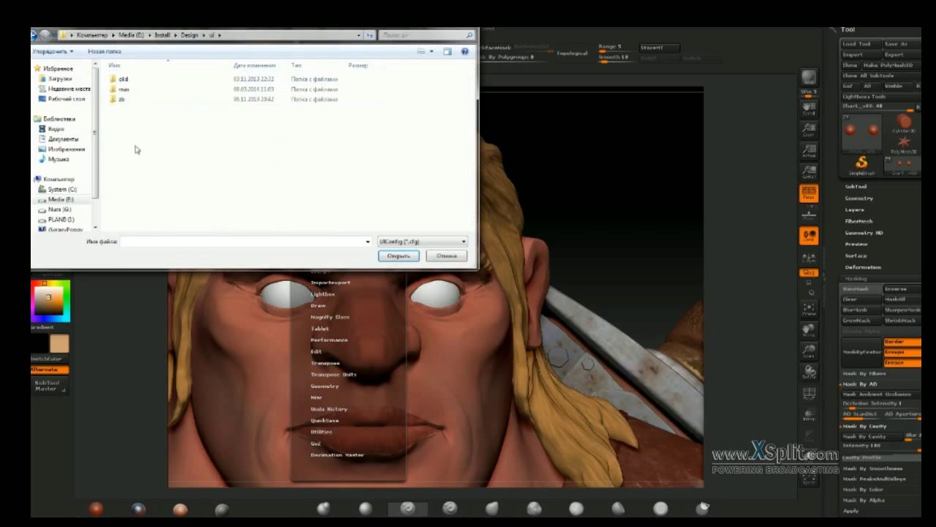
double_click(123, 100)
click(171, 82)
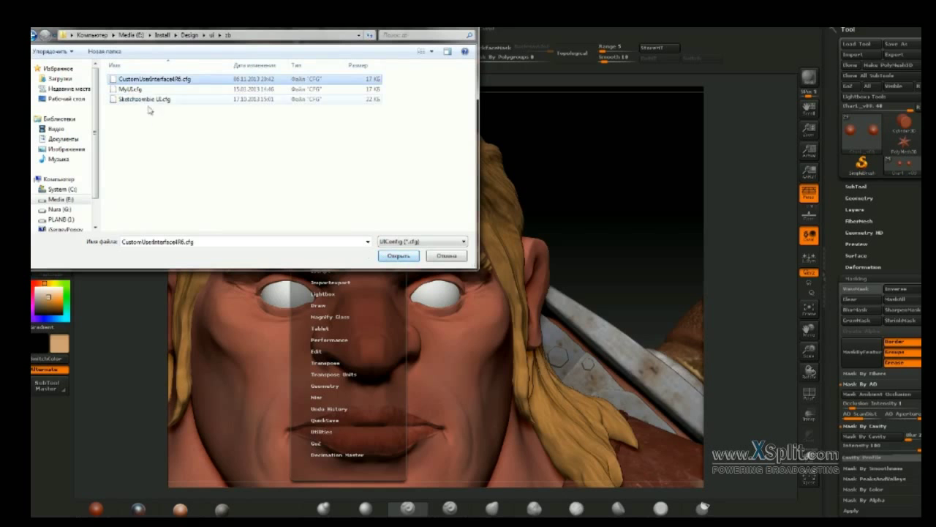
click(264, 68)
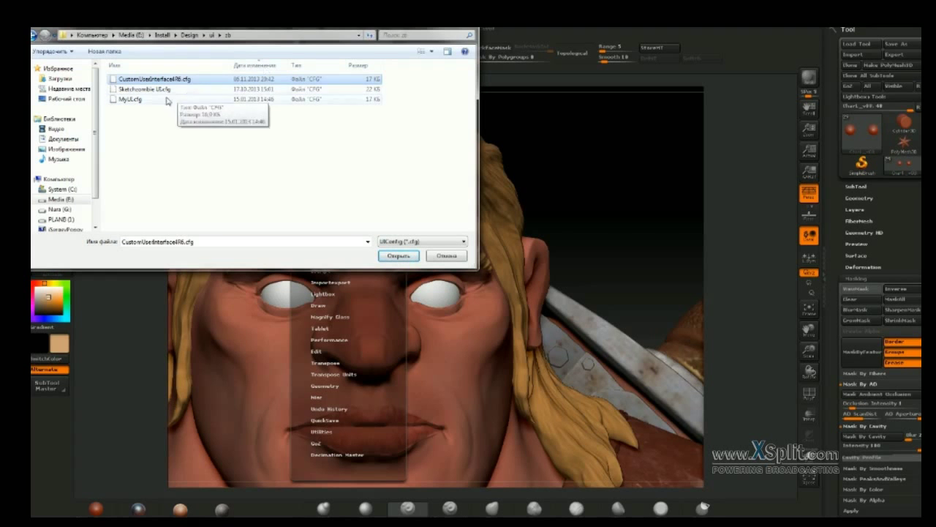
click(398, 256)
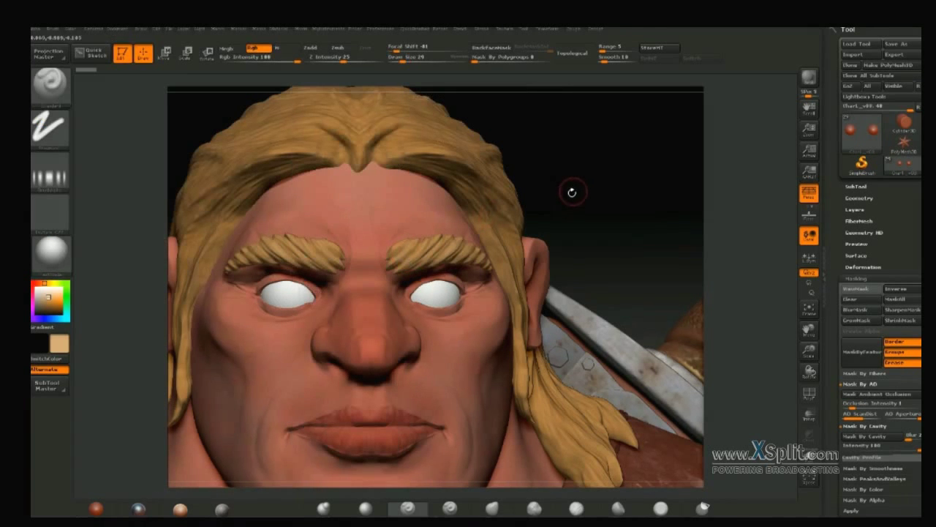
- Subdivide the eyeballs, try painting blue irises, then undo the blue paint
mouse_move(588, 148)
mouse_down()
mouse_move(542, 121)
mouse_move(564, 189)
mouse_move(573, 166)
mouse_up()
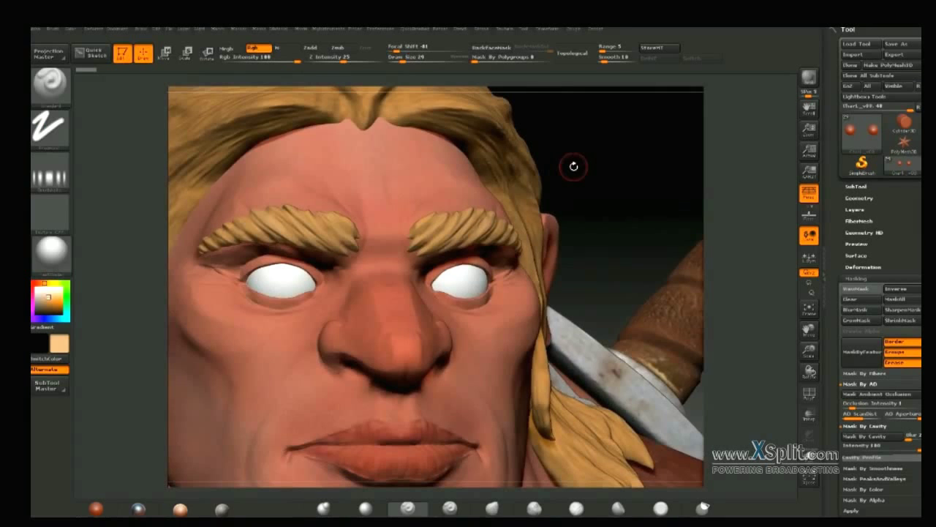
drag(623, 236, 613, 229)
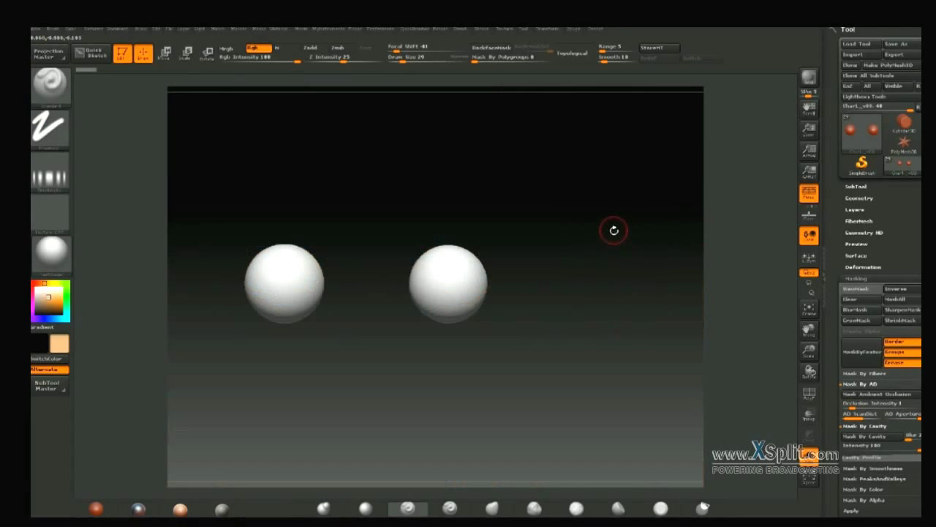
key(space)
key(ctrl+d)
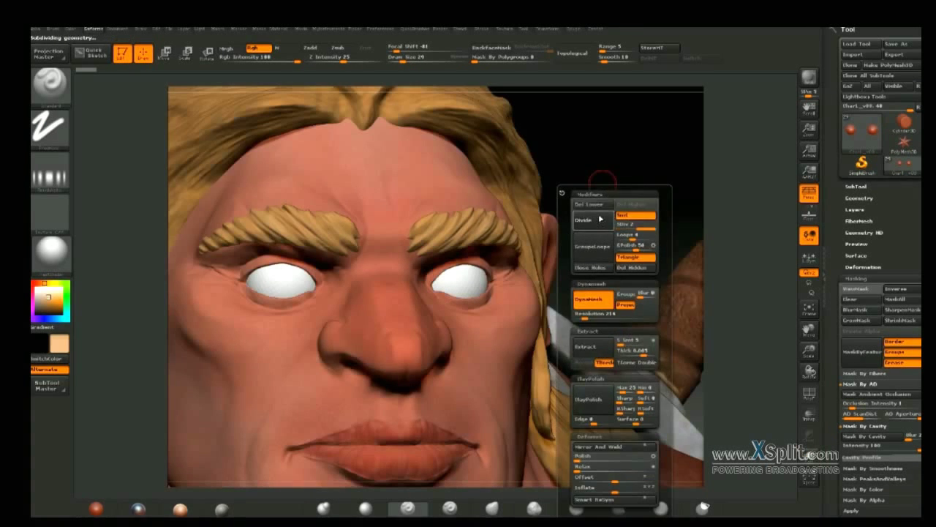
mouse_move(602, 146)
mouse_down()
mouse_move(631, 195)
mouse_move(623, 218)
mouse_up()
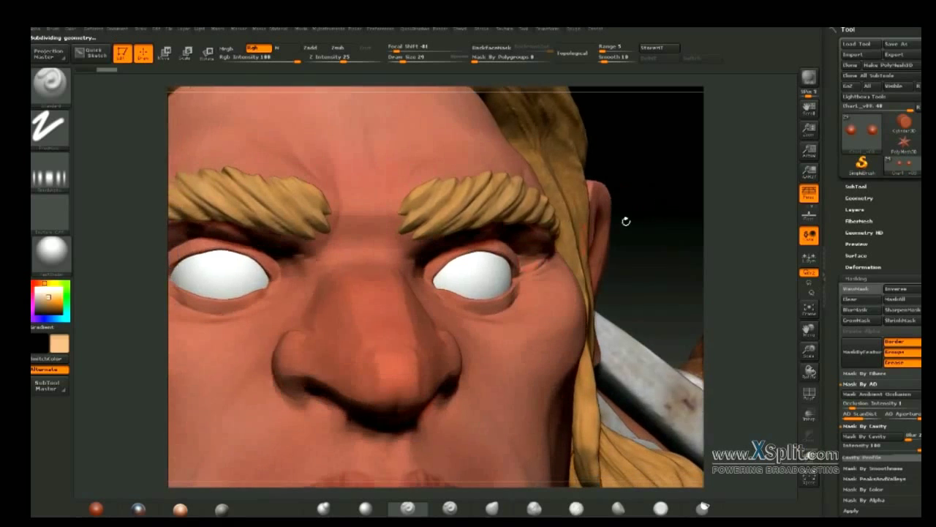
click(48, 319)
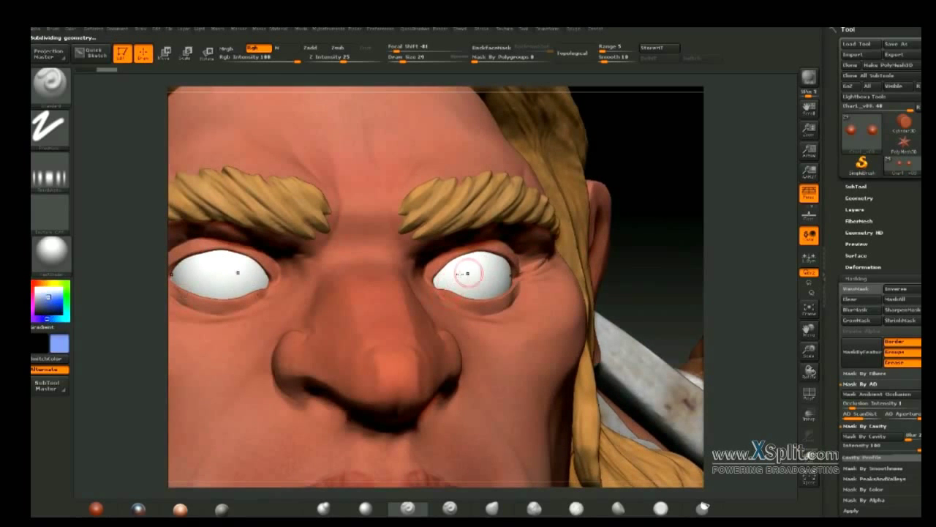
drag(469, 268, 479, 271)
key(ctrl+z)
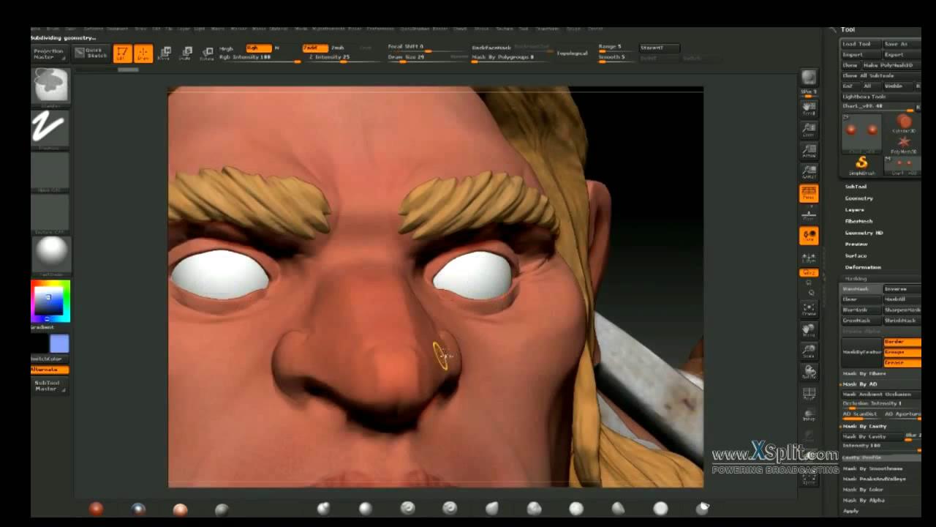
- Choose a different alpha for the brush from the Alpha palette
click(46, 184)
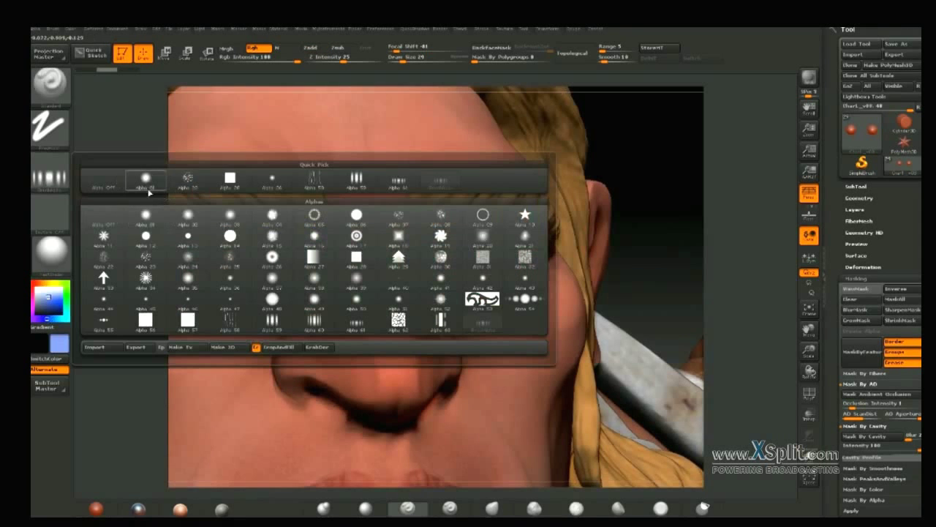
click(187, 215)
click(51, 132)
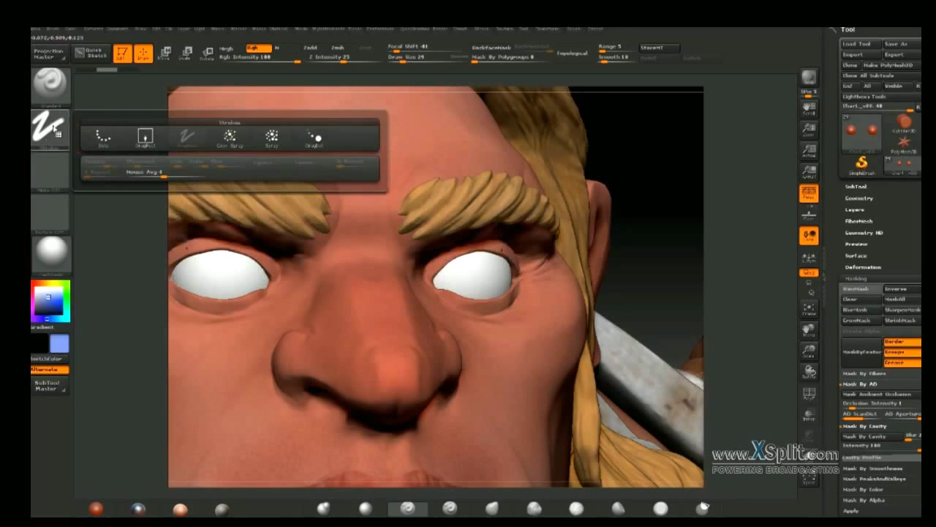
- Turn the face to the front and switch to the Standard brush with FreeHand stroke
drag(652, 207, 699, 143)
key(b)
key(s)
key(t)
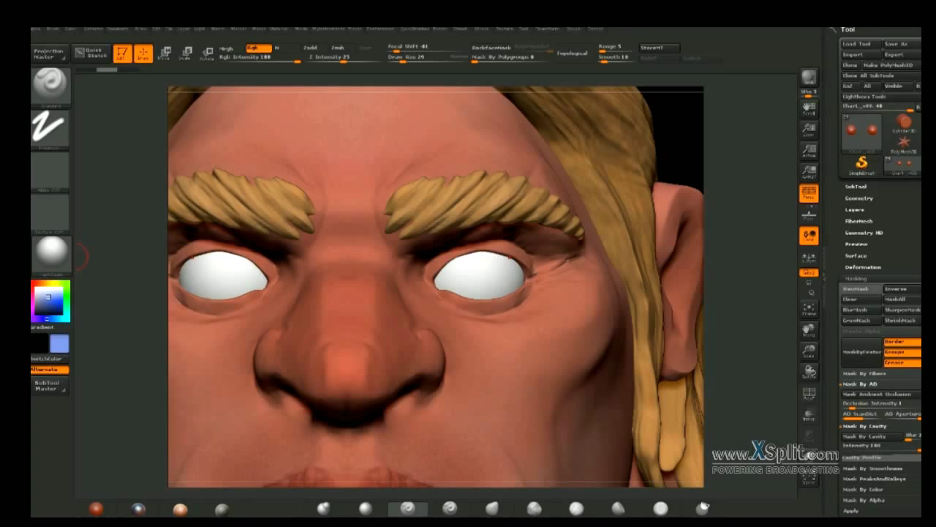
- Save the barbarian project file with Ctrl+S
key(ctrl+s)
- Make the eyeball image the current texture and add it to Spotlight
drag(702, 505, 669, 125)
click(504, 28)
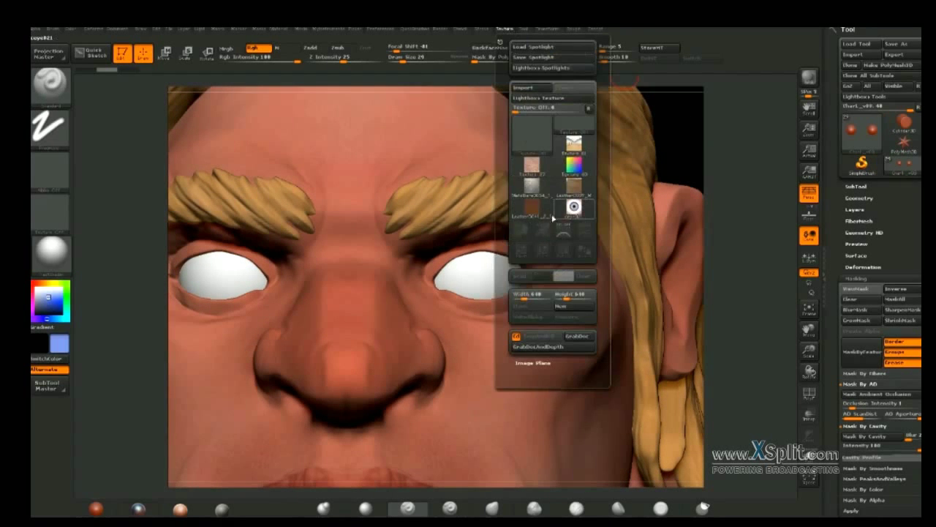
click(575, 207)
click(585, 230)
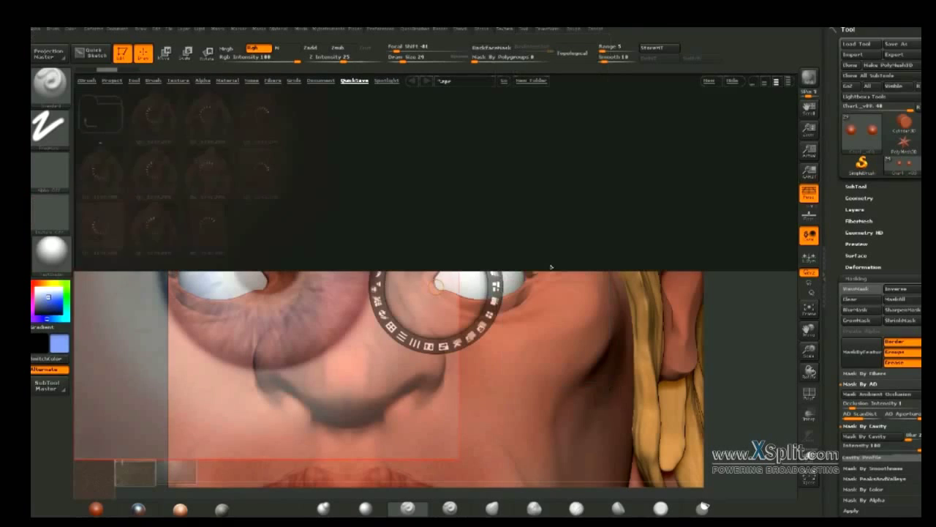
key(comma)
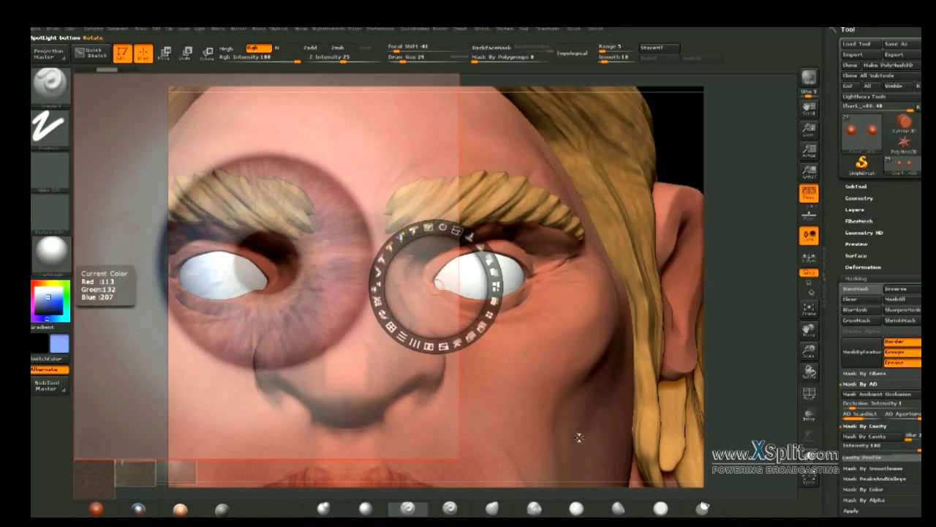
- Position and scale the eyeball image over one eye, then paint the irises symmetrically
mouse_move(422, 275)
mouse_down()
mouse_move(541, 282)
mouse_move(624, 306)
mouse_up()
drag(612, 248, 616, 246)
drag(618, 285, 519, 263)
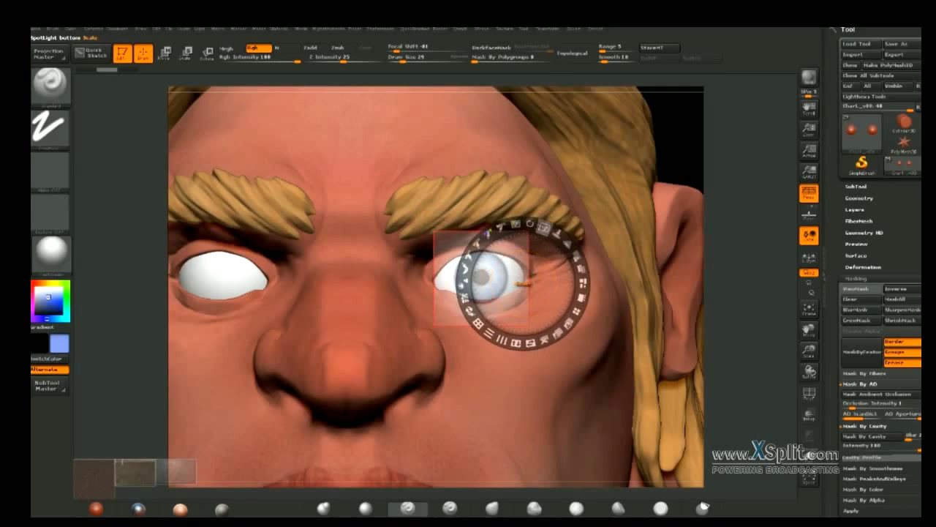
drag(543, 228, 538, 227)
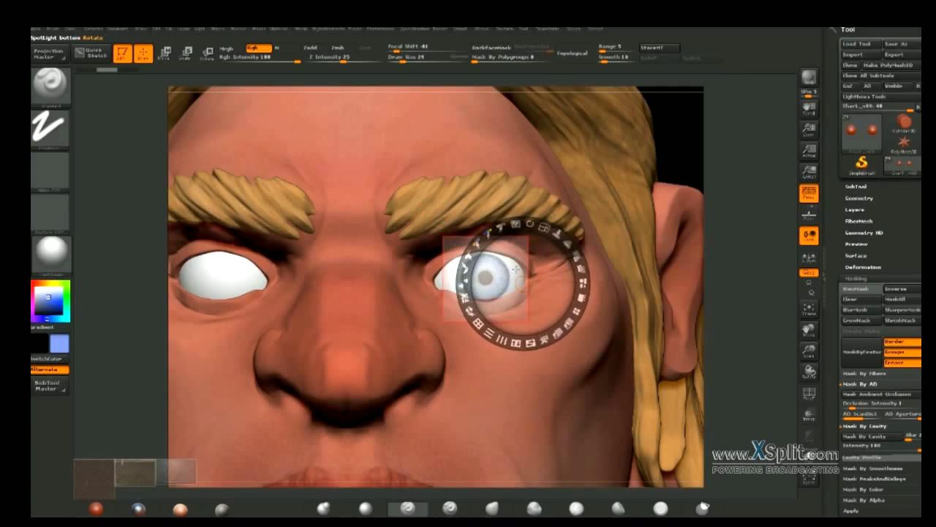
drag(521, 283, 519, 275)
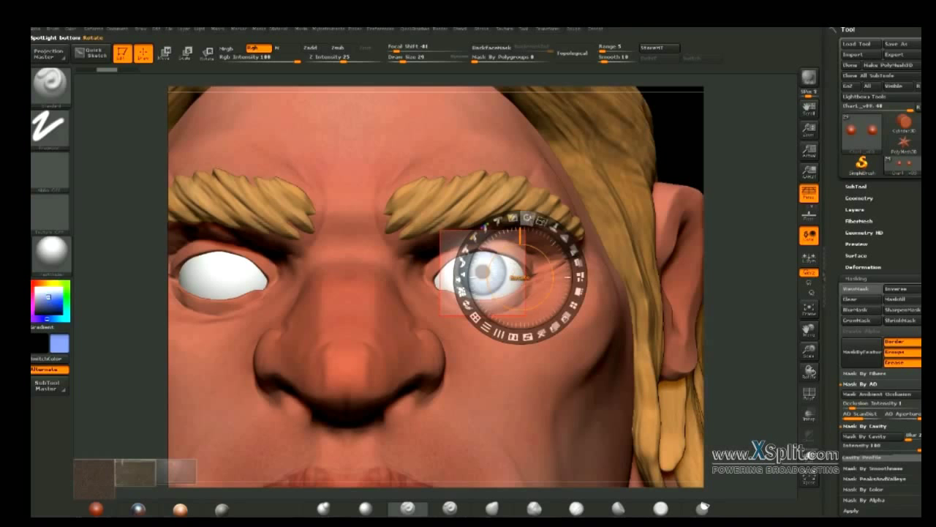
drag(520, 278, 502, 261)
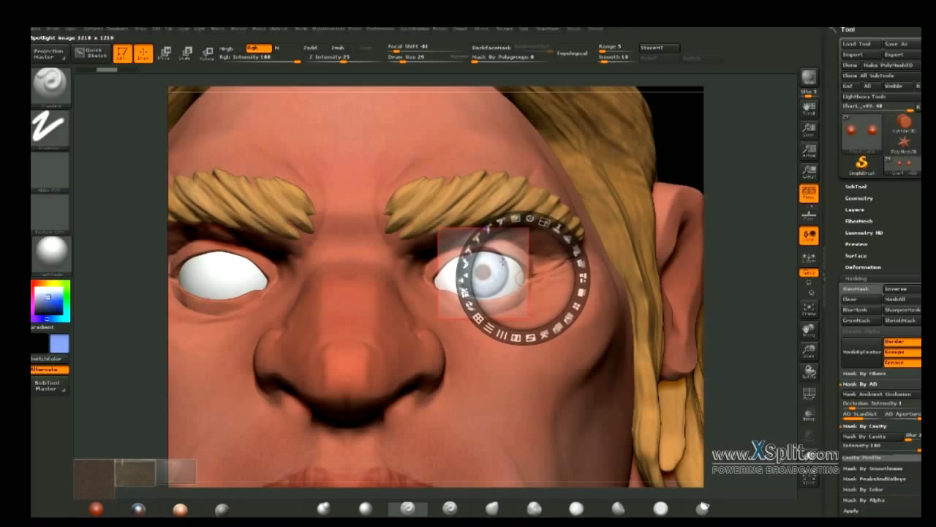
mouse_move(545, 223)
mouse_down()
mouse_move(523, 278)
mouse_move(505, 255)
mouse_move(495, 271)
mouse_up()
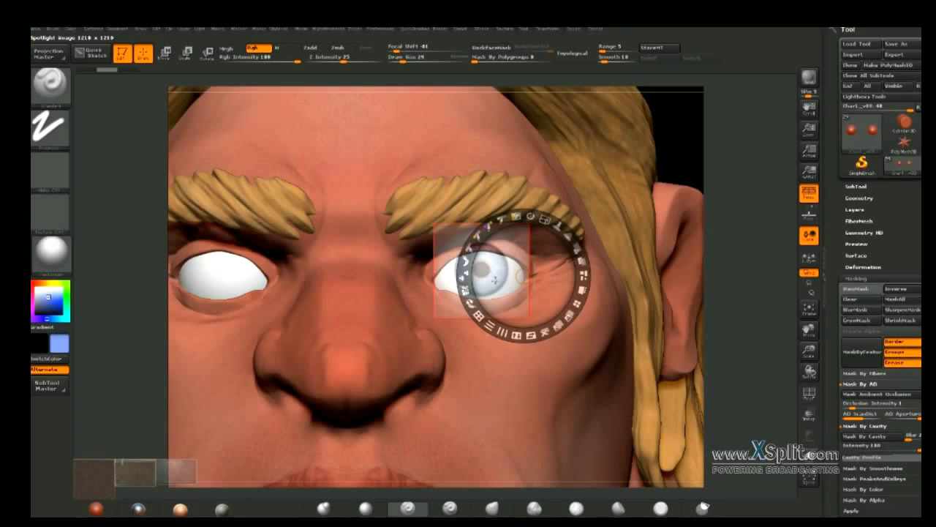
key(z)
mouse_move(479, 263)
mouse_down()
mouse_move(460, 293)
mouse_move(504, 256)
mouse_up()
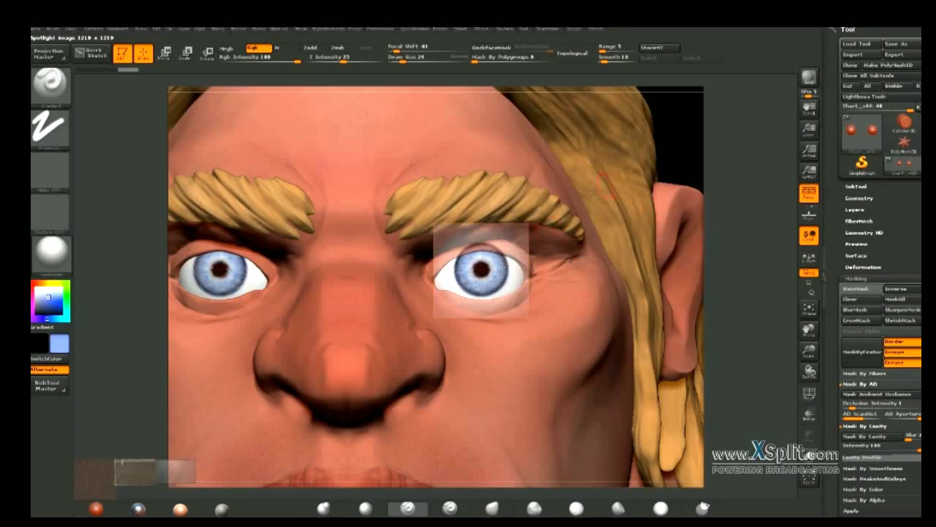
- Turn off Spotlight and orbit around the whole character to inspect it
key(shift+z)
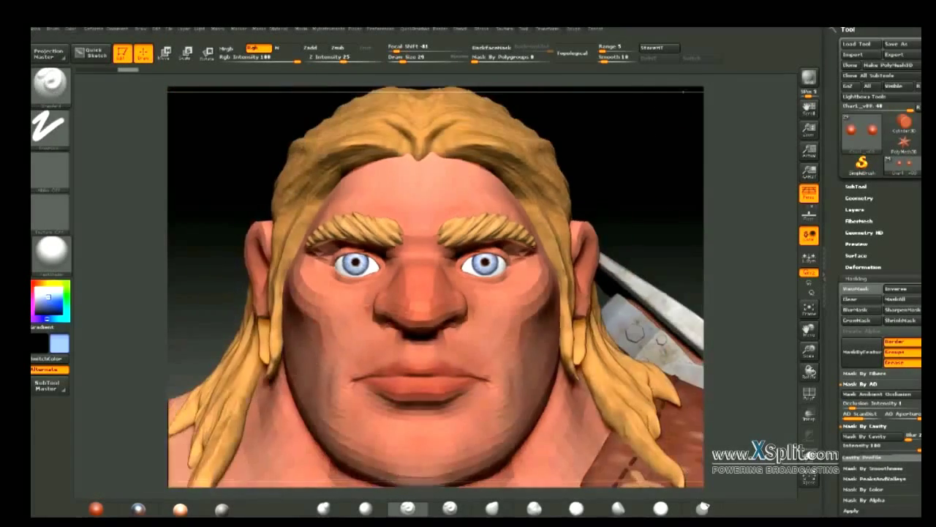
key(f)
mouse_move(550, 151)
alt+mouse_down()
mouse_move(600, 246)
mouse_move(505, 248)
alt+mouse_up()
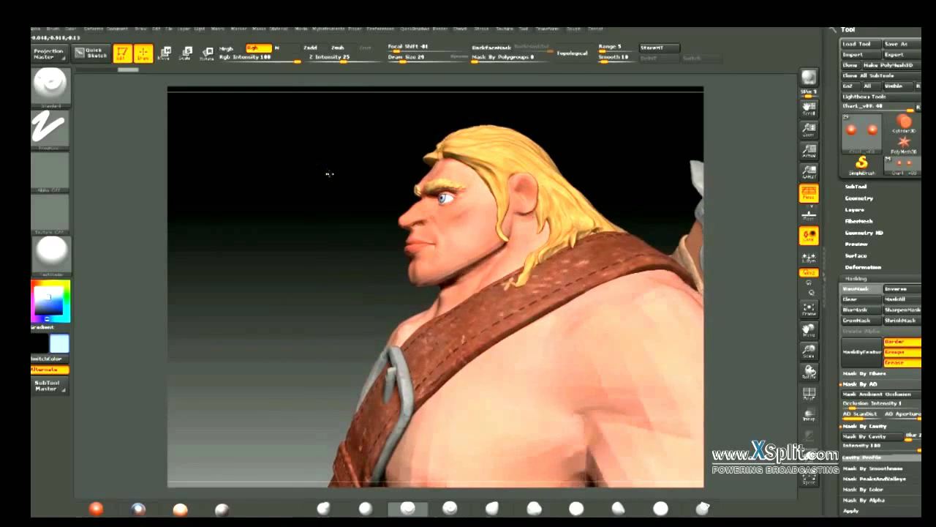
mouse_move(330, 177)
mouse_down()
mouse_move(560, 204)
mouse_move(590, 218)
mouse_move(575, 263)
mouse_move(599, 293)
mouse_move(589, 274)
mouse_move(600, 217)
mouse_move(604, 249)
mouse_up()
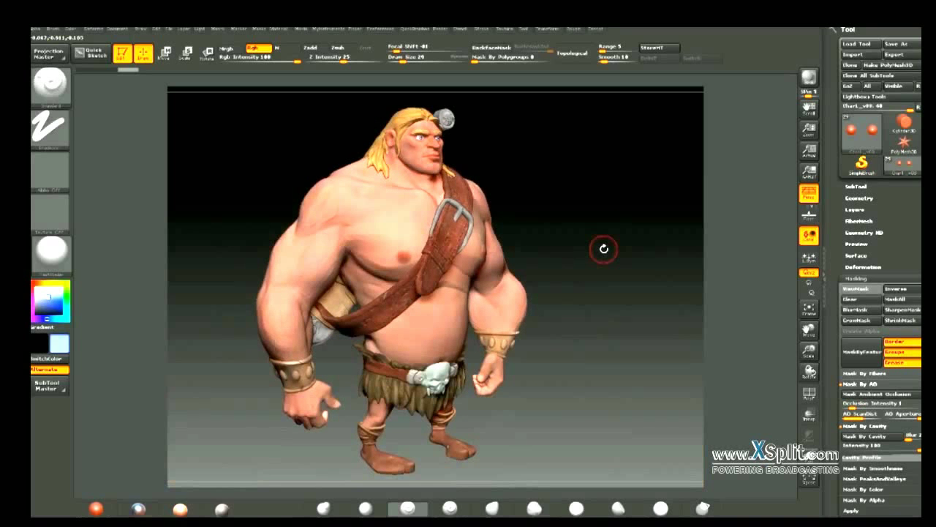
drag(613, 217, 603, 255)
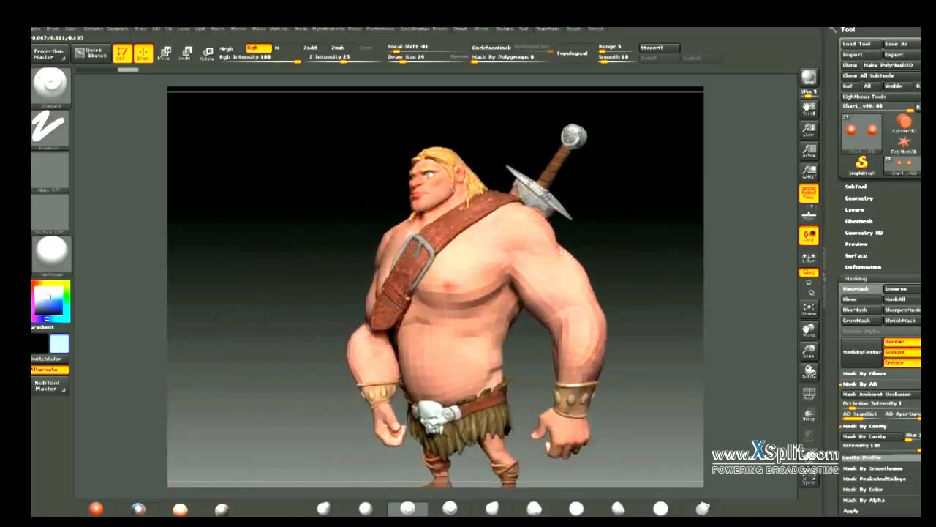
drag(583, 255, 591, 246)
- Zoom to a three-quarter view showing the sword and open the Material picker
scroll(591, 247, up, 5)
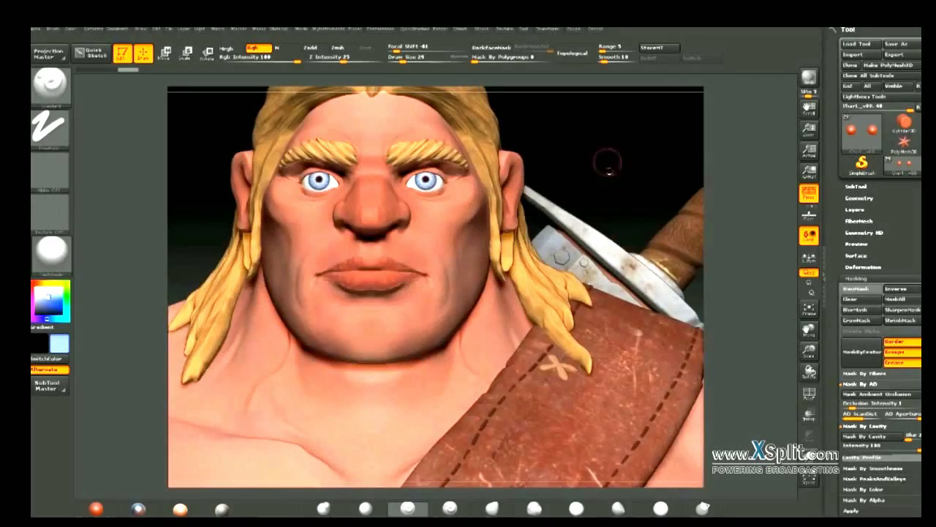
mouse_move(607, 156)
mouse_down()
mouse_move(517, 140)
mouse_move(514, 203)
mouse_move(96, 247)
mouse_up()
click(51, 252)
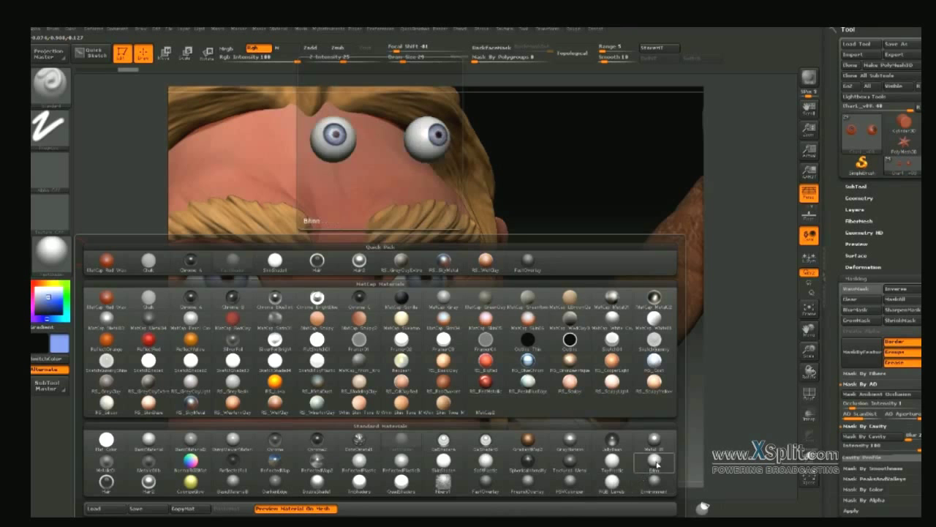
- Try the glossy ToyPlastic material on the head, then swap it for a matte skin material
click(612, 463)
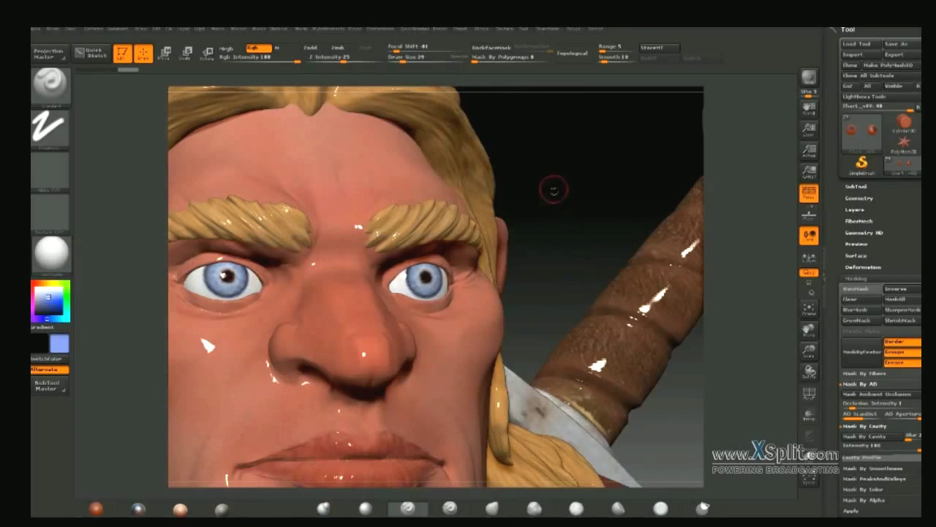
drag(551, 188, 291, 135)
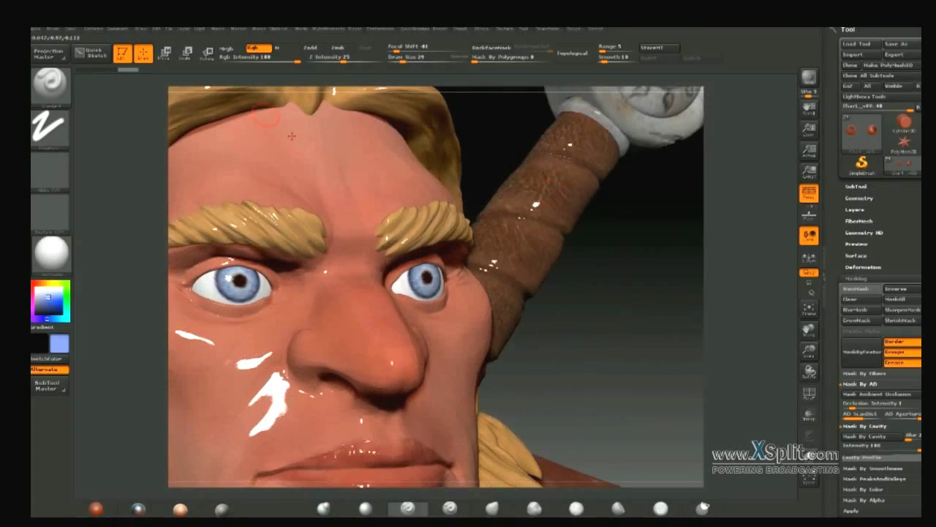
click(287, 48)
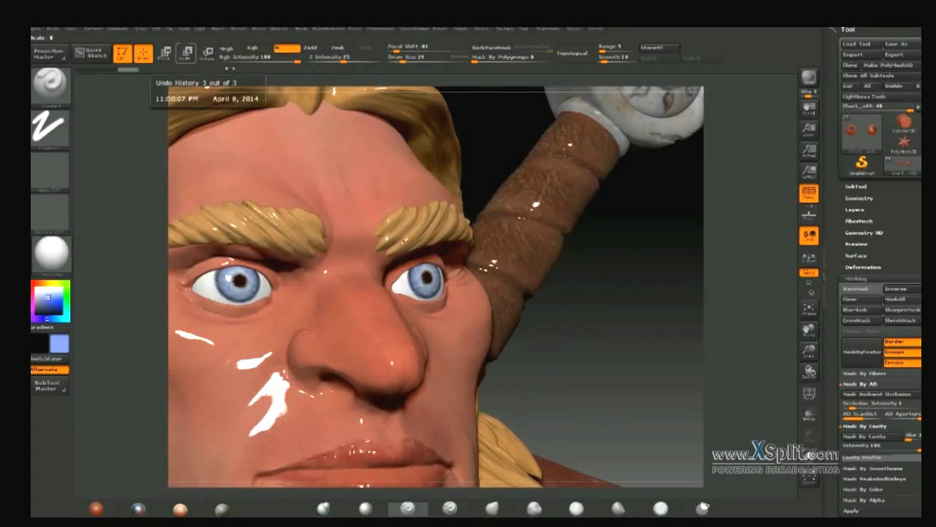
click(74, 29)
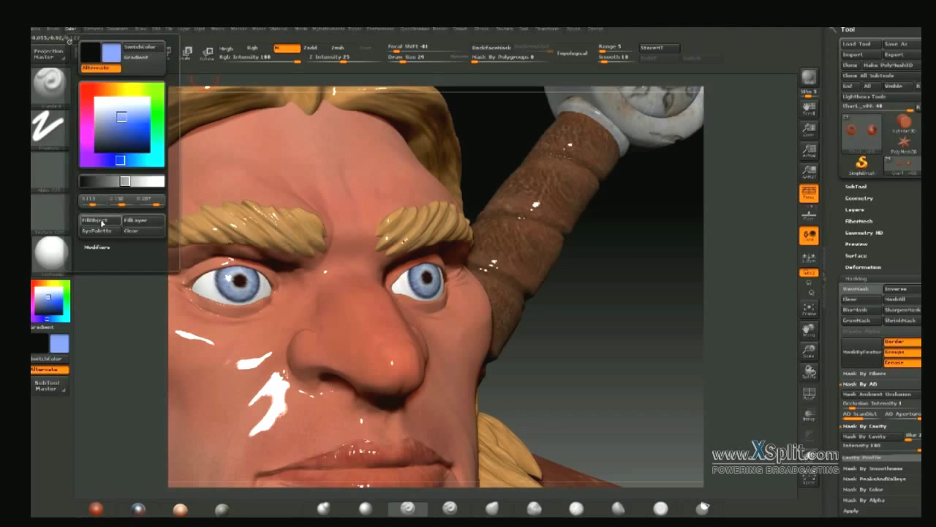
drag(568, 259, 97, 264)
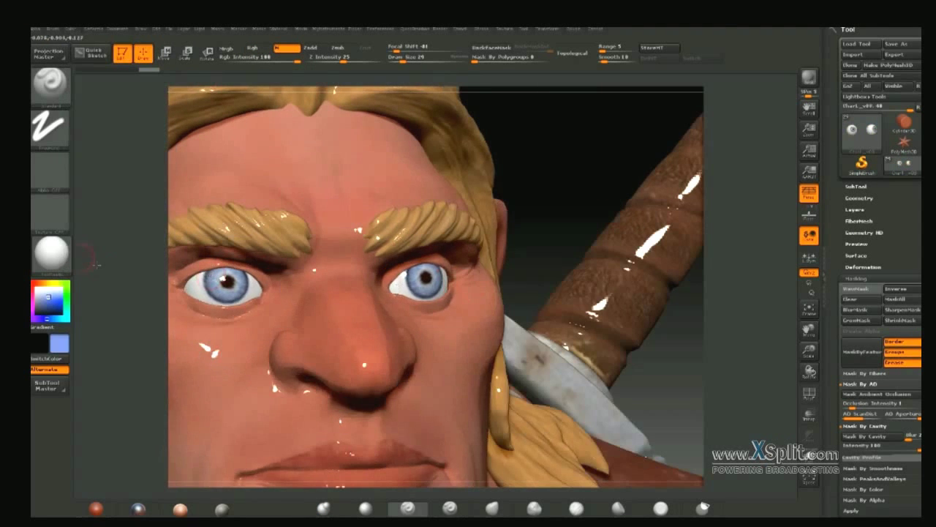
click(70, 256)
click(278, 264)
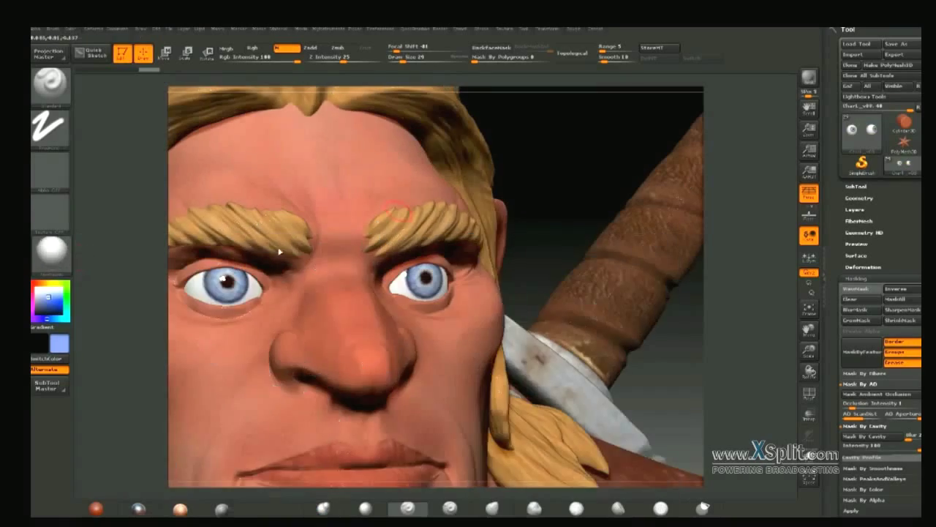
drag(539, 151, 512, 147)
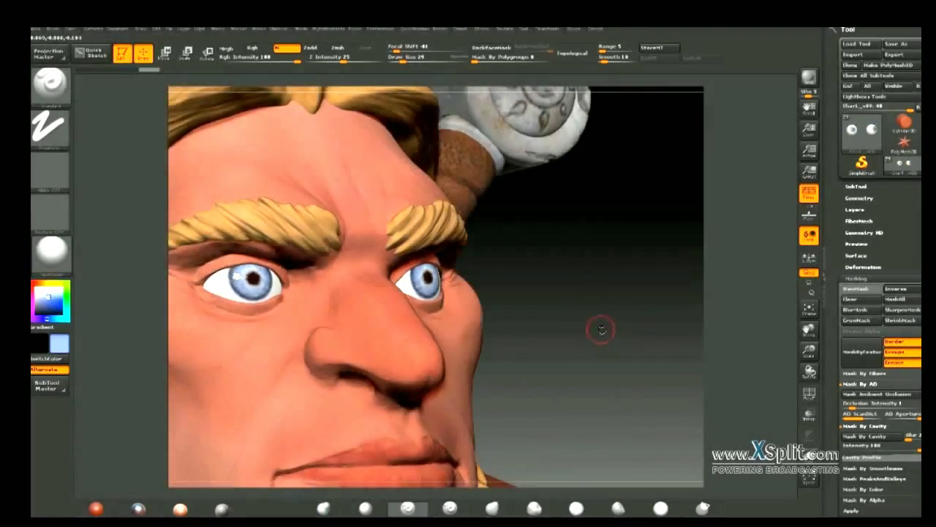
mouse_move(600, 328)
alt+mouse_down()
mouse_move(596, 246)
mouse_move(584, 256)
mouse_move(602, 224)
mouse_move(537, 172)
mouse_move(561, 156)
mouse_move(589, 180)
mouse_move(551, 219)
mouse_move(493, 209)
mouse_move(600, 257)
mouse_move(600, 271)
mouse_move(585, 267)
mouse_move(576, 207)
mouse_move(453, 216)
mouse_move(558, 203)
mouse_move(581, 204)
mouse_move(568, 216)
mouse_move(579, 226)
alt+mouse_up()
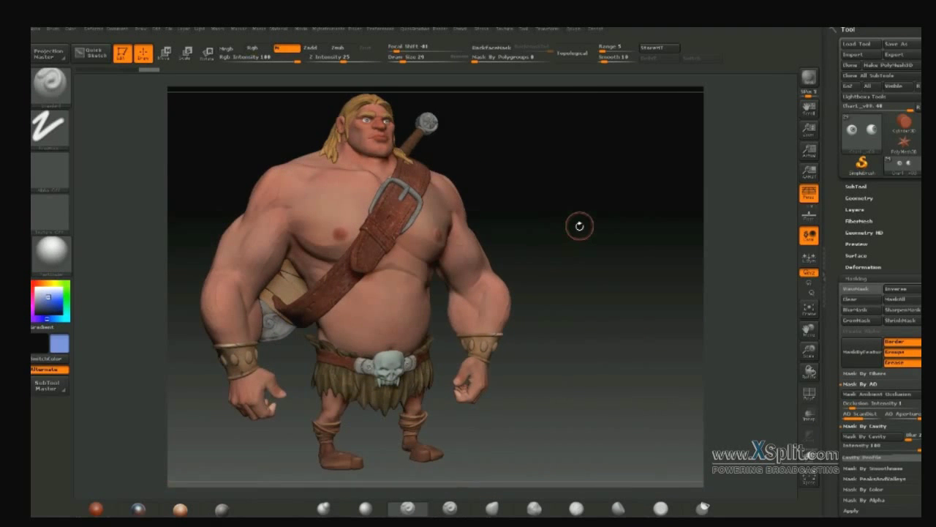
- Save the barbarian over its existing .ztl file and confirm the overwrite
key(ctrl+s)
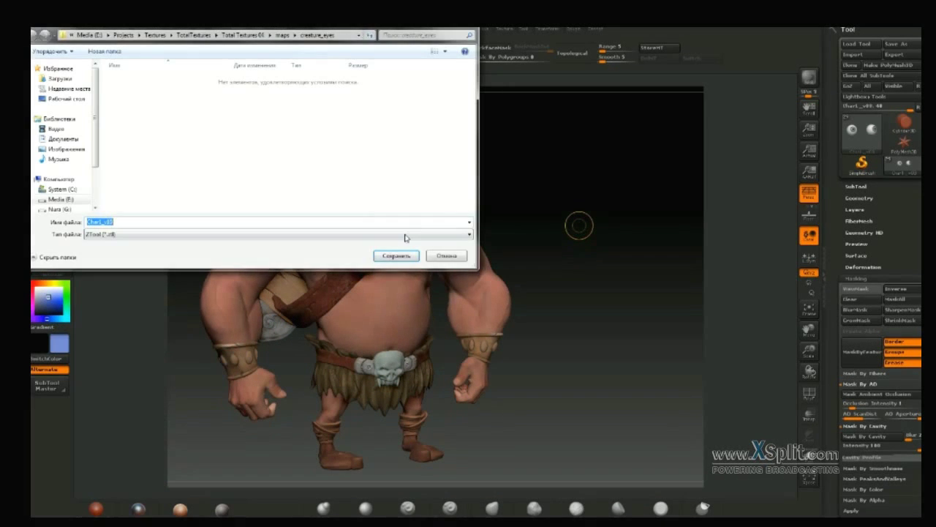
click(465, 220)
click(428, 231)
key(Return)
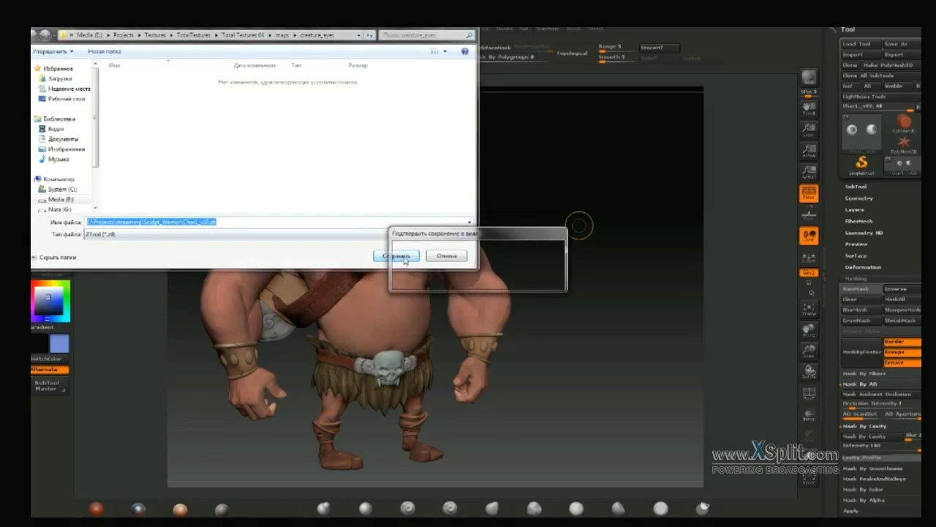
key(Return)
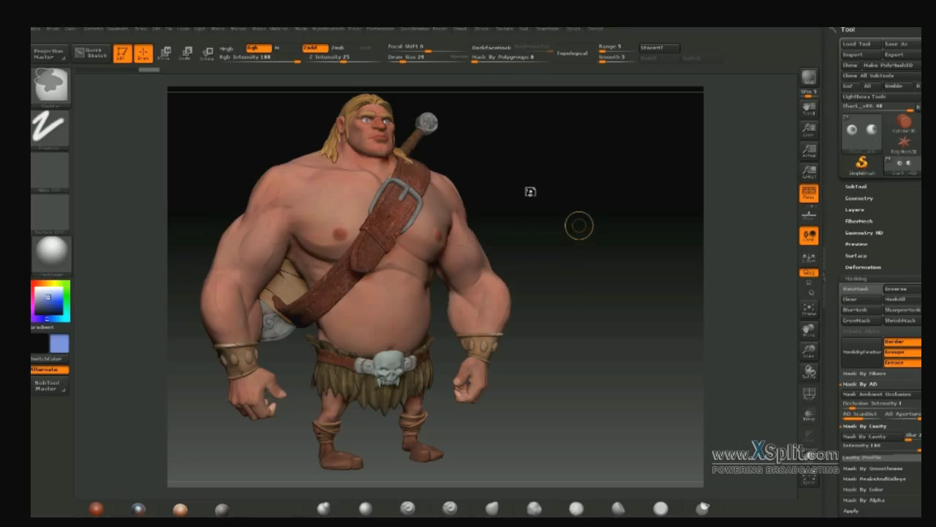
- Frame the belt and skull buckle from the front and make the Skull subtool active
mouse_move(529, 193)
mouse_down()
mouse_move(546, 188)
mouse_move(569, 209)
mouse_move(570, 336)
mouse_up()
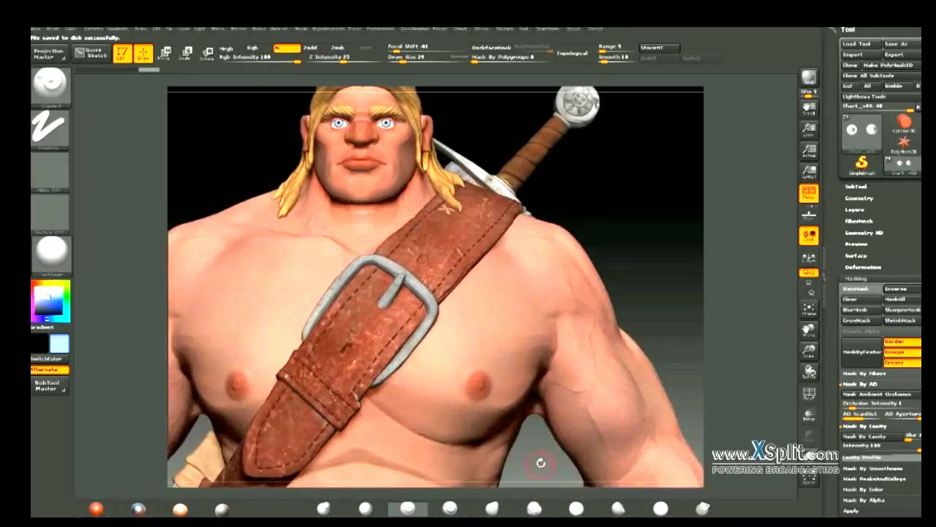
alt+drag(540, 463, 558, 121)
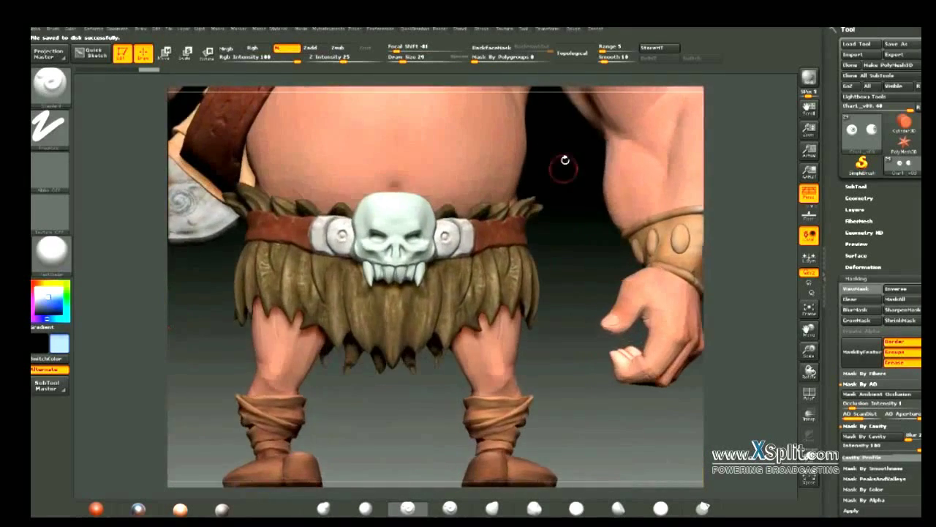
mouse_move(565, 161)
alt+mouse_down()
mouse_move(560, 193)
mouse_move(629, 345)
mouse_move(619, 179)
alt+mouse_up()
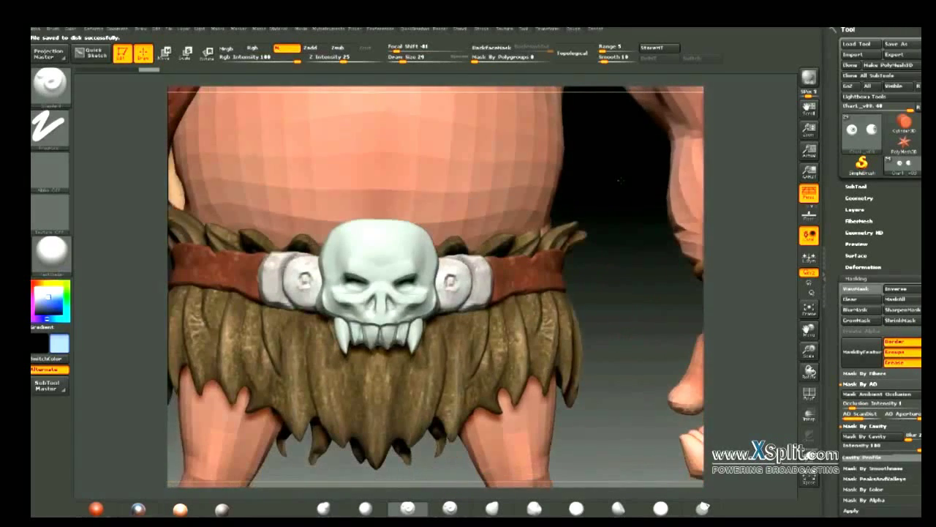
alt+click(454, 241)
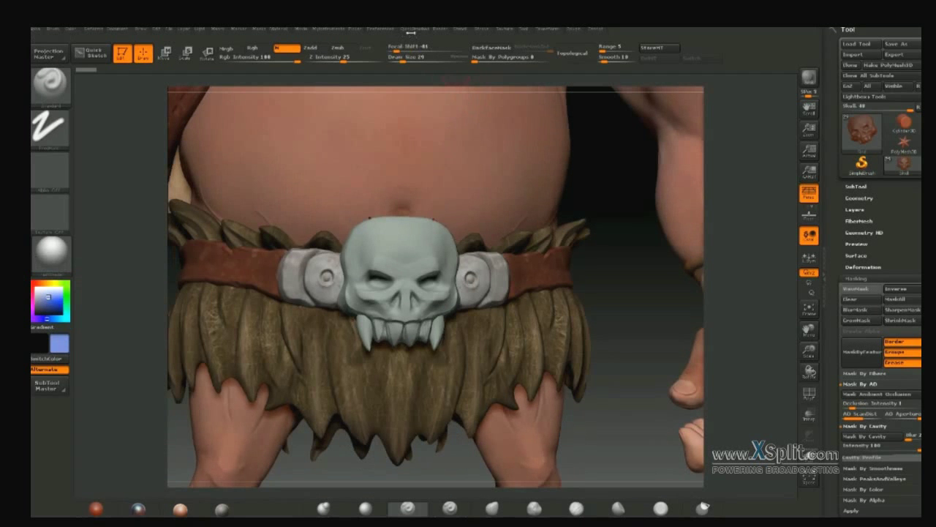
- Import a texture image and add it to Spotlight
click(505, 29)
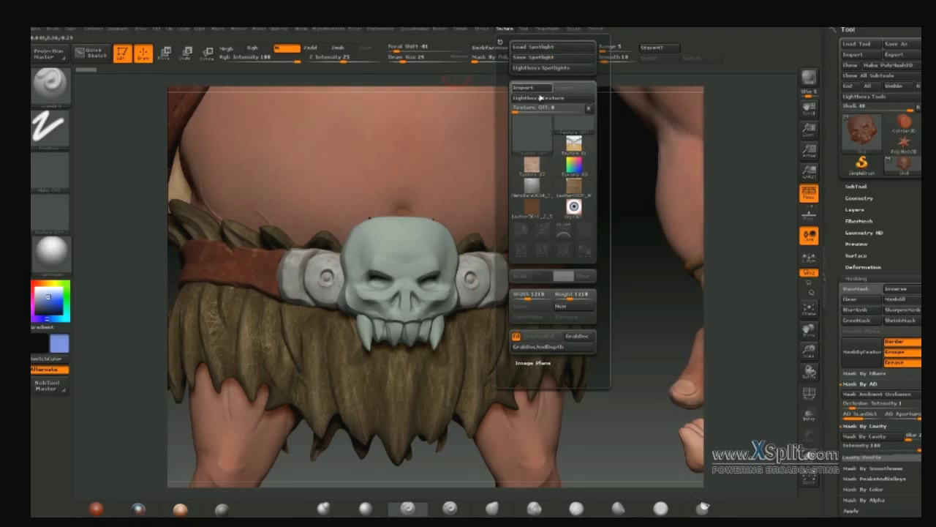
click(524, 88)
click(453, 242)
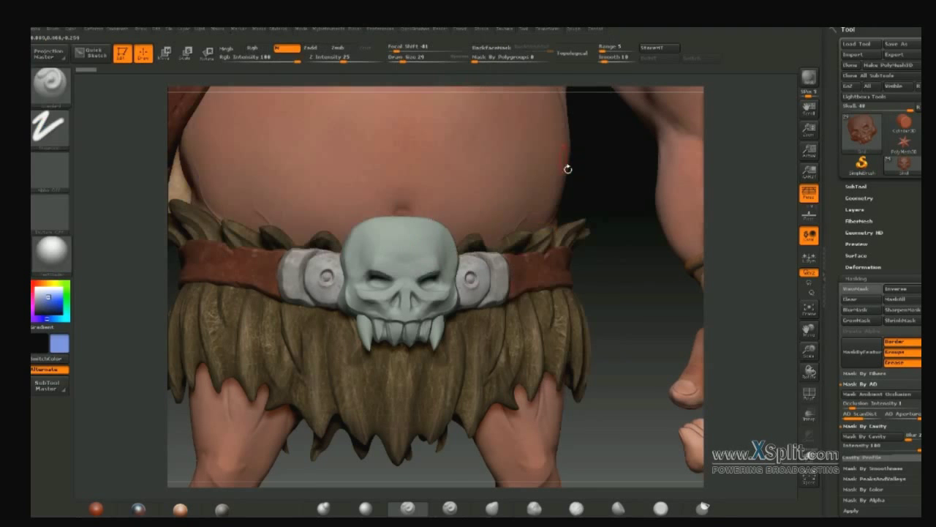
click(504, 33)
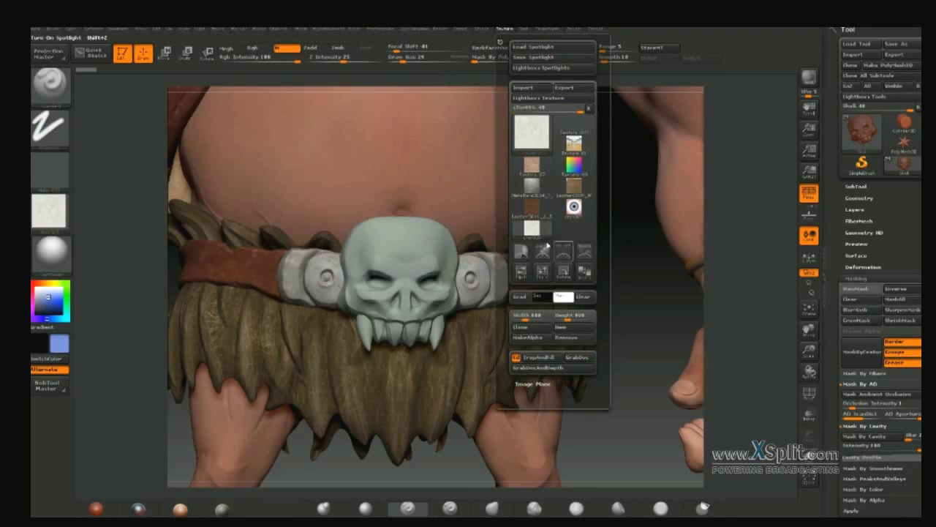
click(574, 253)
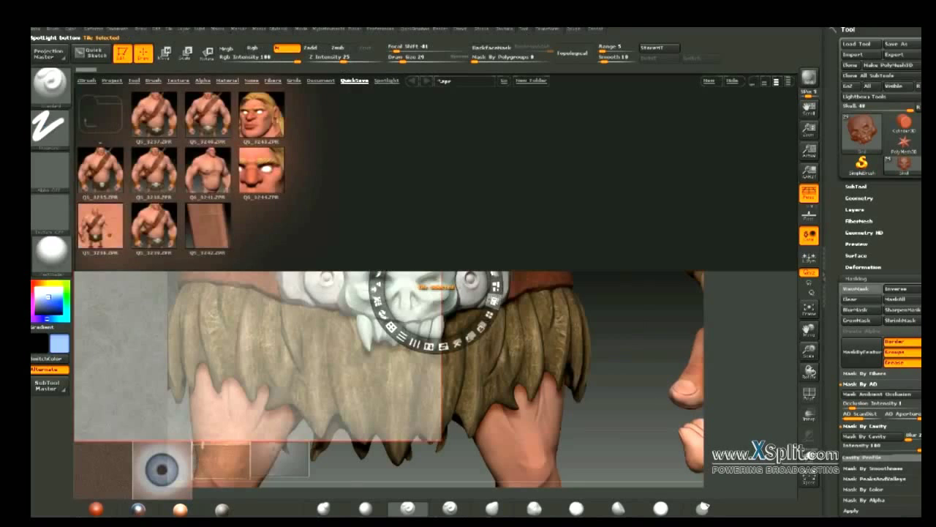
key(comma)
- Position the Spotlight texture over the skull buckle and hide the Spotlight dial
drag(436, 287, 581, 293)
mouse_move(617, 194)
mouse_down()
mouse_move(606, 188)
mouse_move(633, 190)
mouse_up()
key(z)
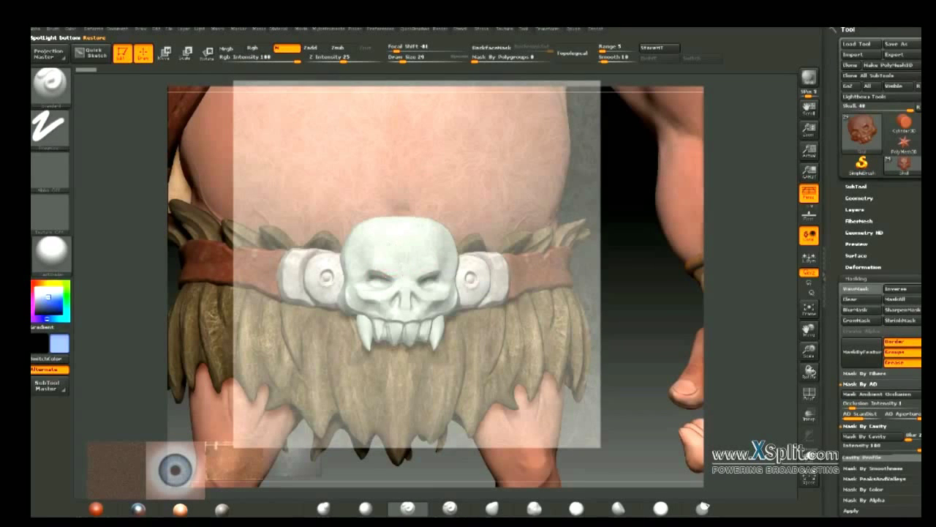
- Paint dark marks around the skull's eyes, then exit Spotlight and rotate around the buckle
drag(396, 270, 417, 290)
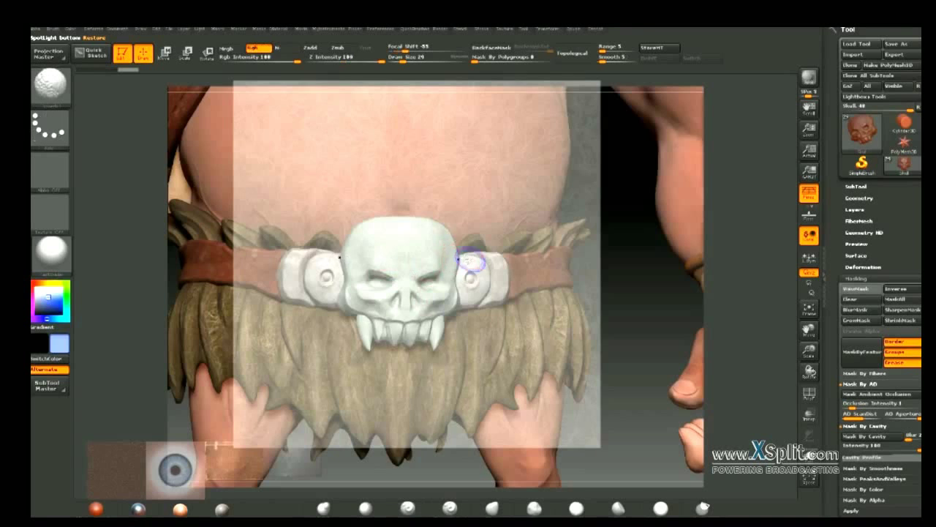
key(shift+z)
drag(627, 261, 427, 262)
drag(695, 243, 695, 223)
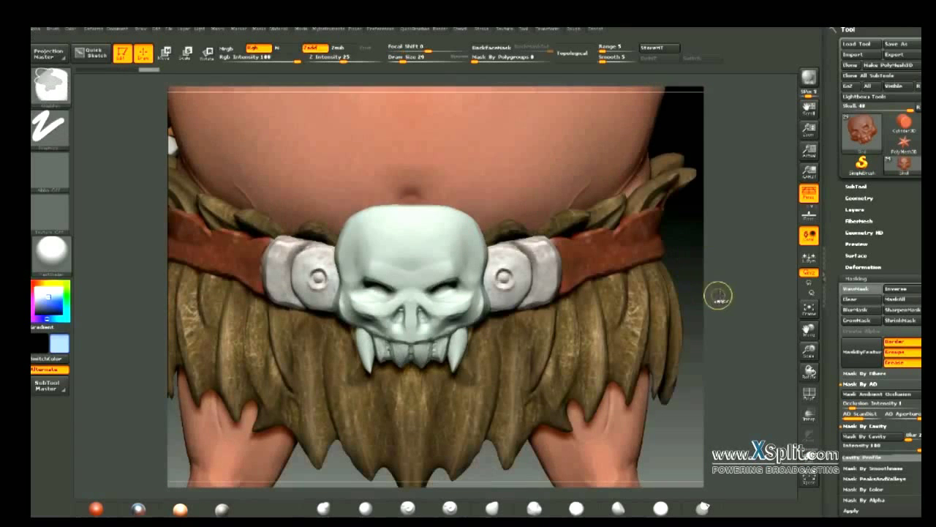
- Raise the mesh one subdivision level and restore the Spotlight texture over the buckle
key(space)
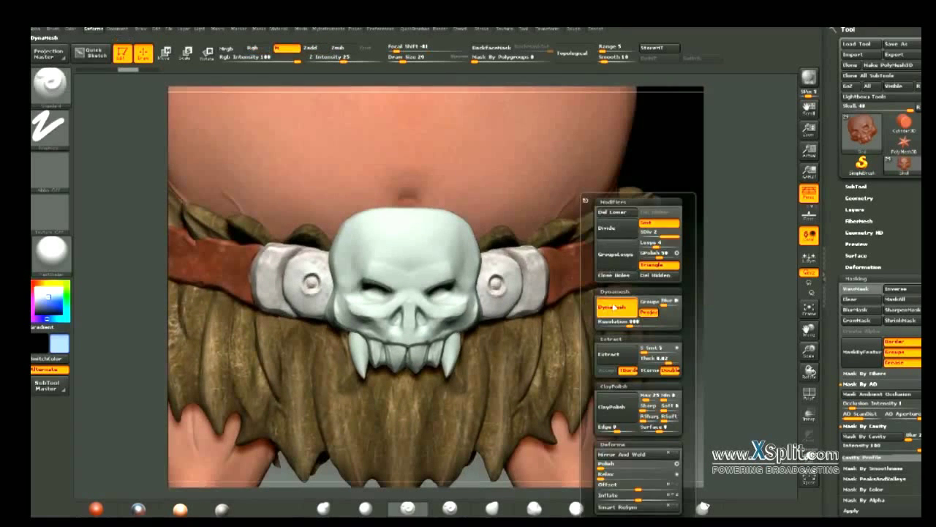
drag(721, 142, 673, 209)
key(d)
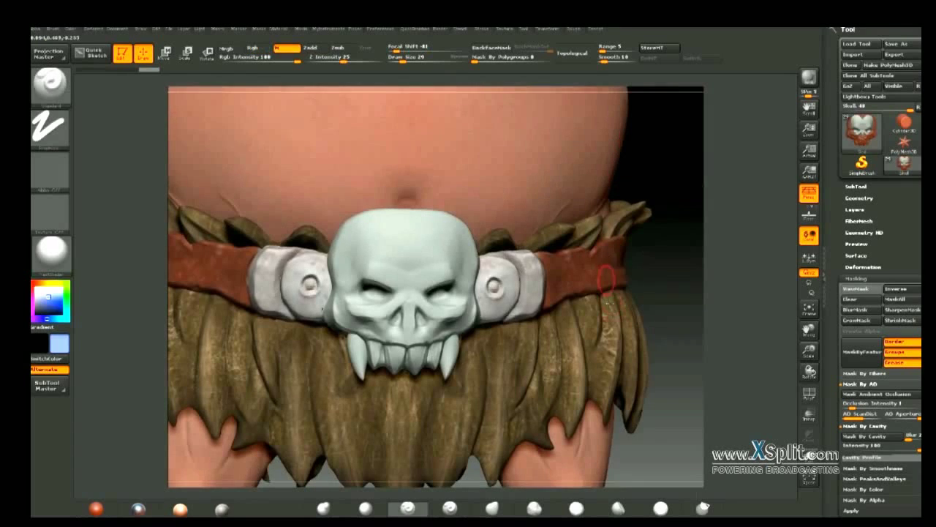
key(shift+z)
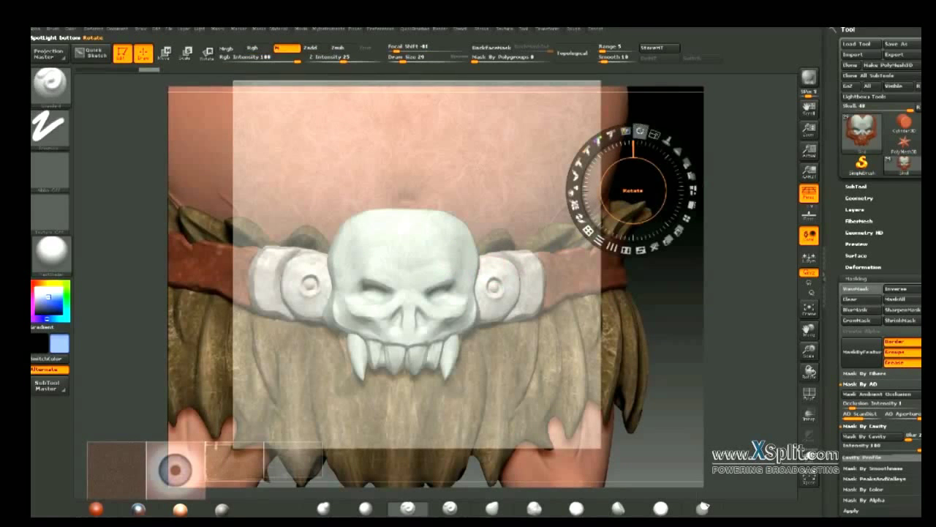
- Rotate the Spotlight texture slightly, fade it nearly transparent, and paint it onto the skull's crown with Rgb
drag(639, 132, 651, 139)
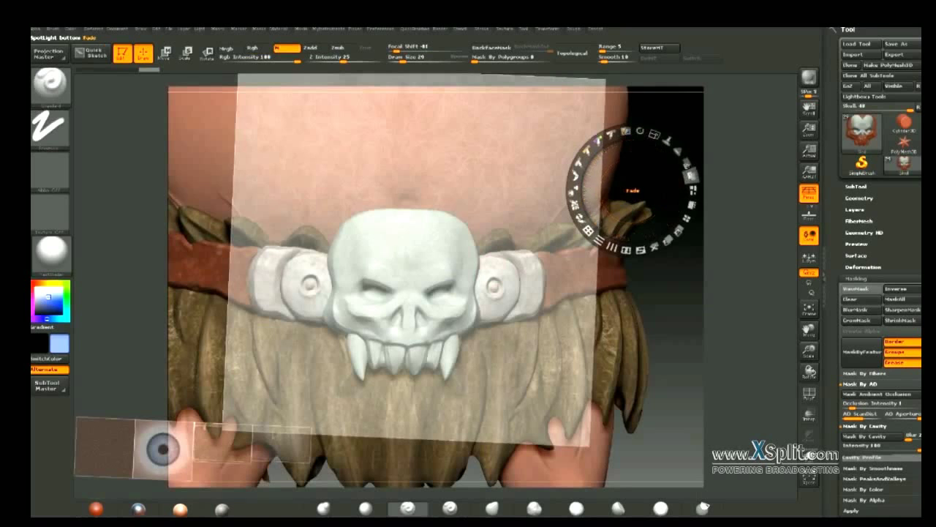
drag(689, 175, 662, 156)
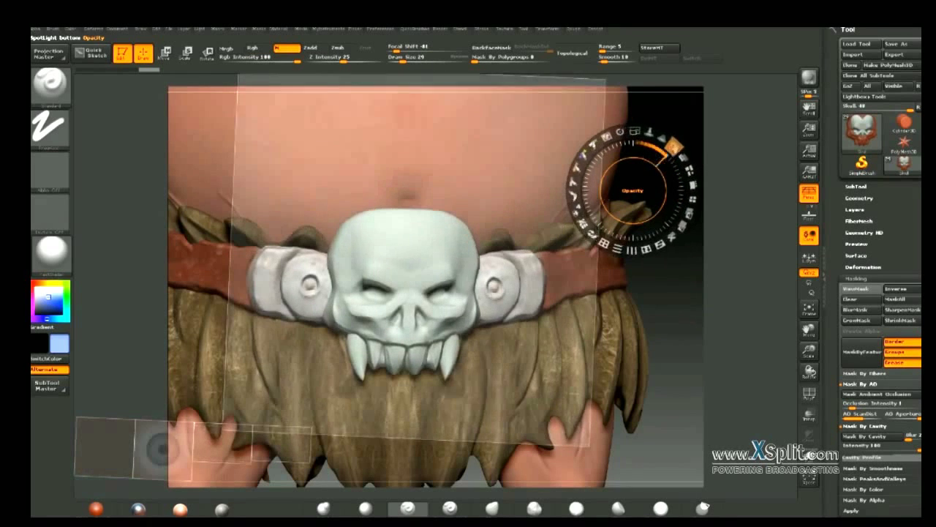
key(z)
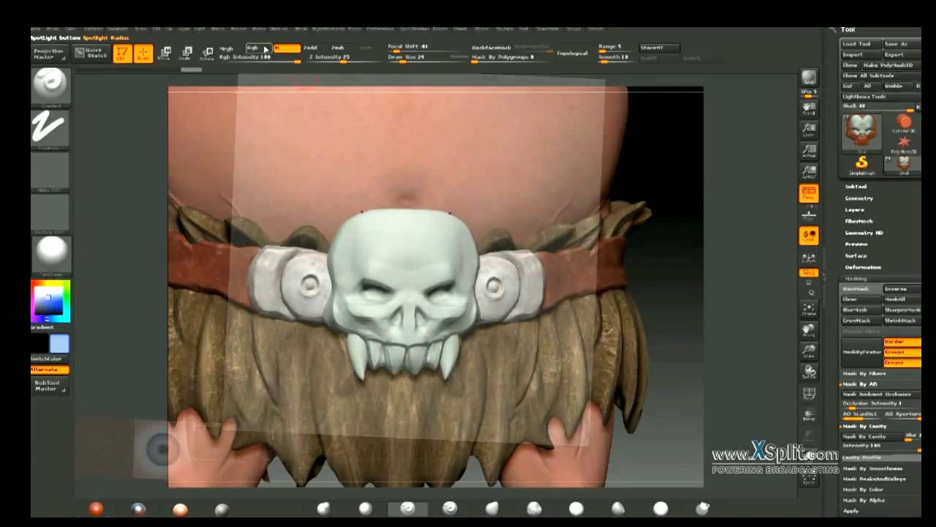
click(266, 48)
mouse_move(386, 234)
mouse_down()
mouse_move(409, 322)
mouse_move(391, 351)
mouse_move(366, 293)
mouse_move(328, 318)
mouse_move(369, 220)
mouse_move(527, 252)
mouse_up()
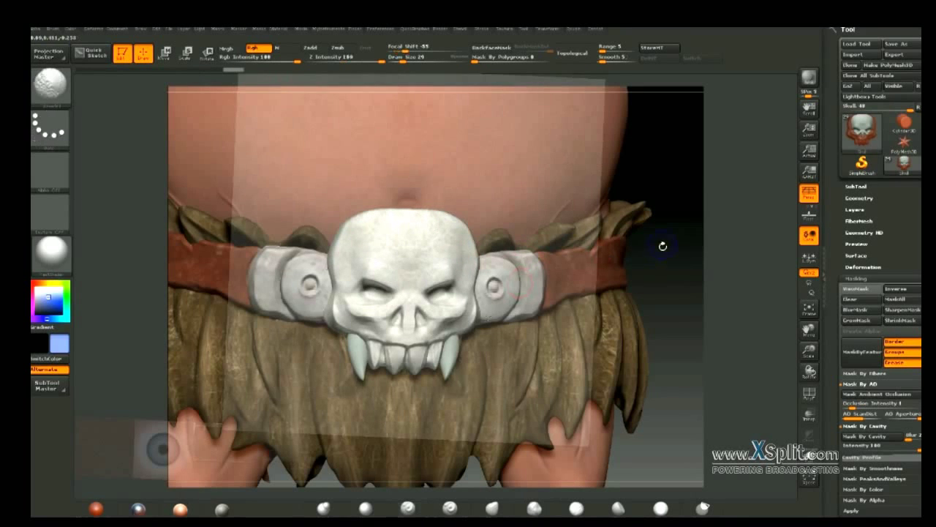
- Zoom out to check the whole character from the front, then restore the Spotlight image and dial
key(shift+z)
drag(662, 249, 671, 243)
mouse_move(617, 310)
mouse_down()
mouse_move(660, 141)
mouse_move(665, 156)
mouse_up()
mouse_move(560, 256)
mouse_down()
mouse_move(538, 188)
mouse_move(551, 242)
mouse_up()
key(shift+z)
key(z)
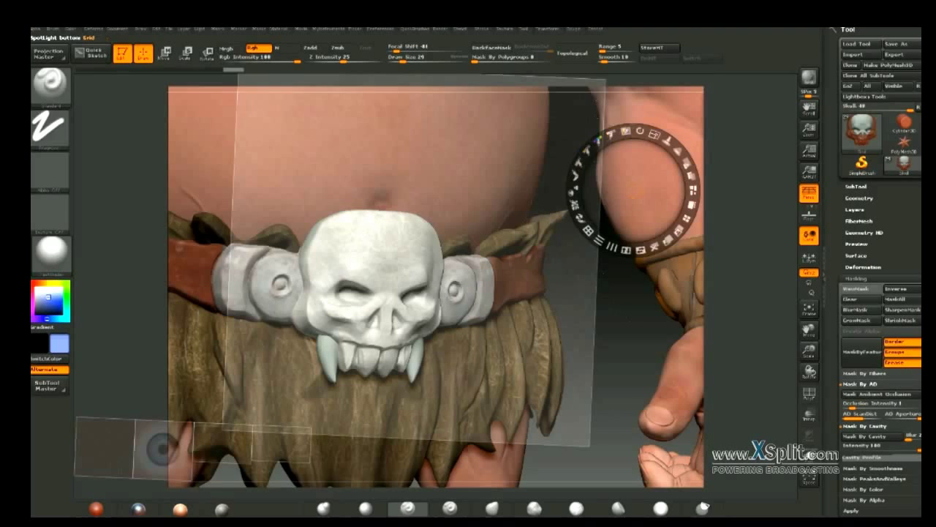
- Toggle Spotlight and turn the texture image slightly to realign it over the buckle
key(shift+z)
key(shift+z)
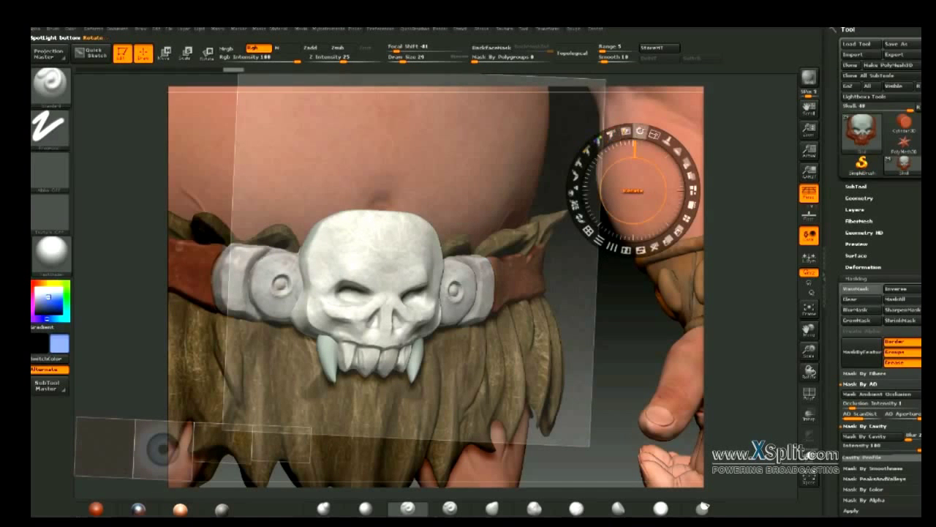
mouse_move(640, 132)
mouse_down()
mouse_move(654, 136)
mouse_move(644, 134)
mouse_up()
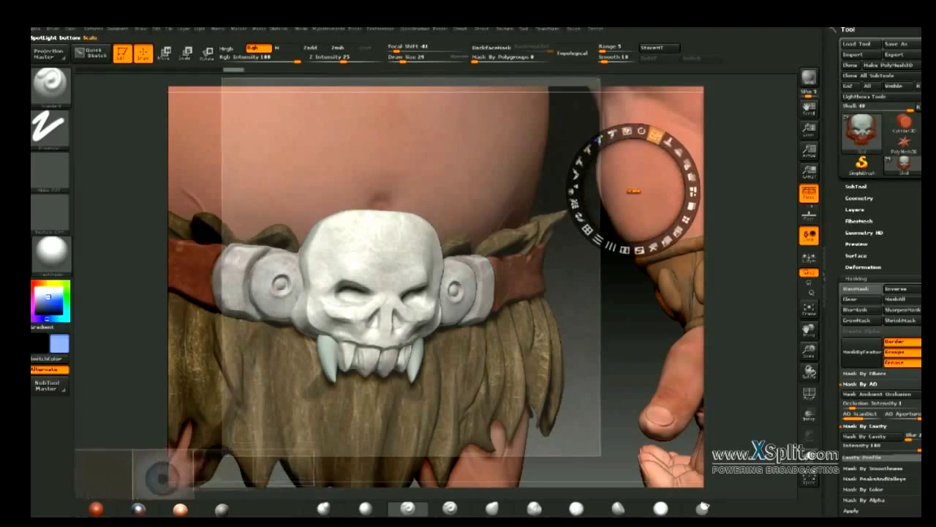
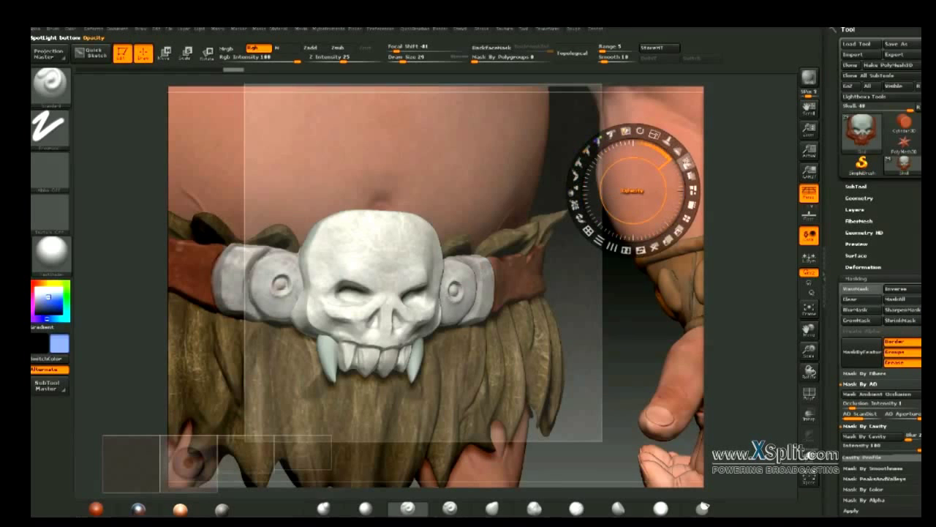
- Move the spotlight skin texture onto the skull buckle, rotate it slightly and make it semi-transparent
drag(685, 163, 680, 169)
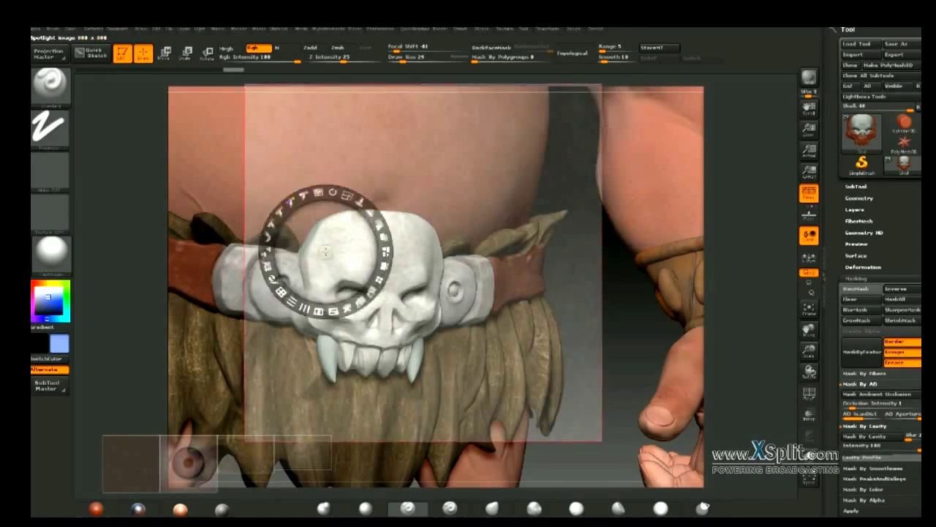
drag(326, 252, 324, 271)
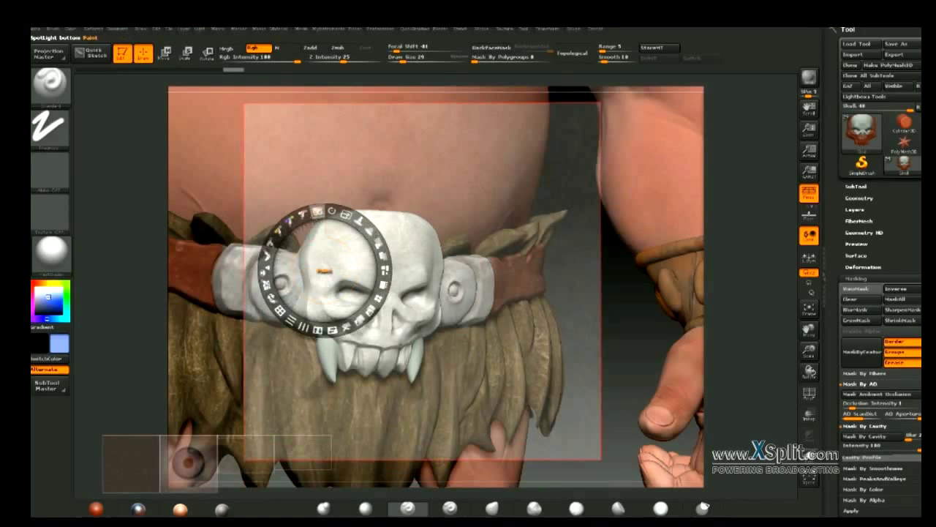
drag(297, 217, 290, 220)
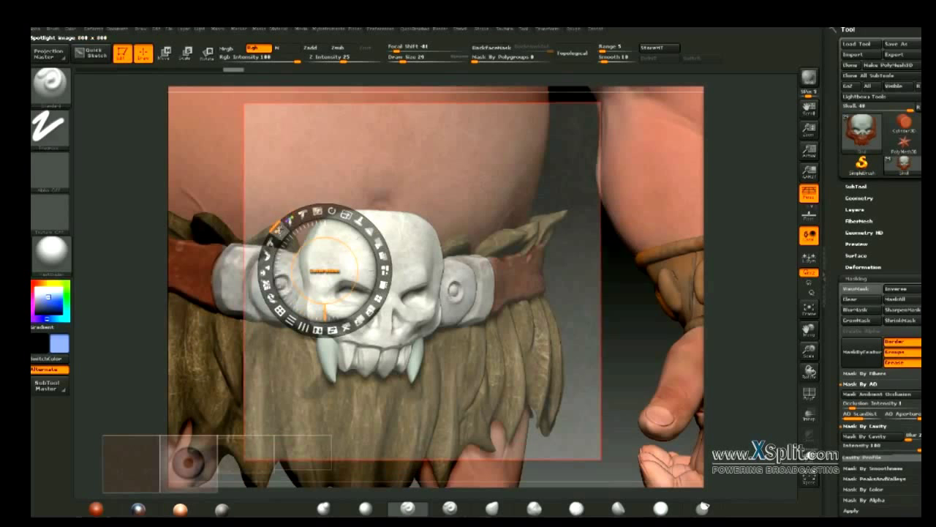
drag(271, 241, 277, 233)
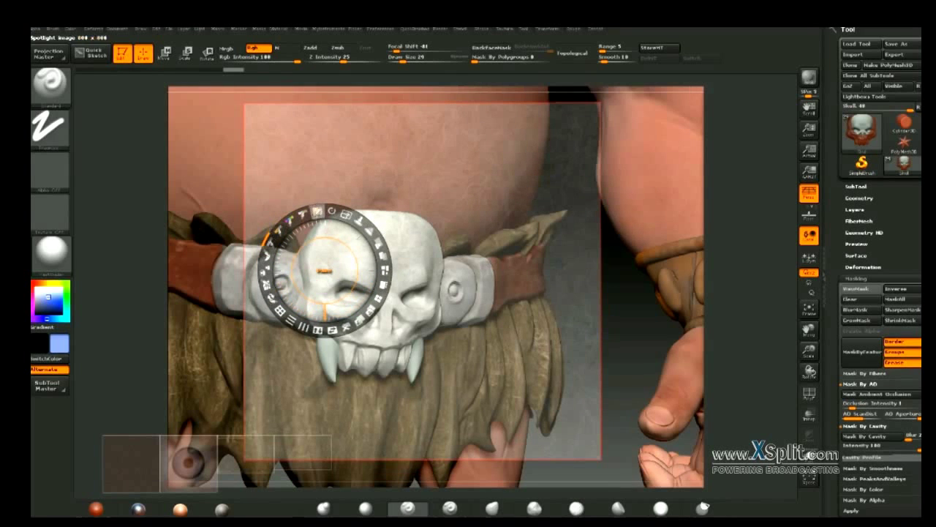
mouse_move(304, 215)
mouse_down()
mouse_move(290, 219)
mouse_move(300, 209)
mouse_up()
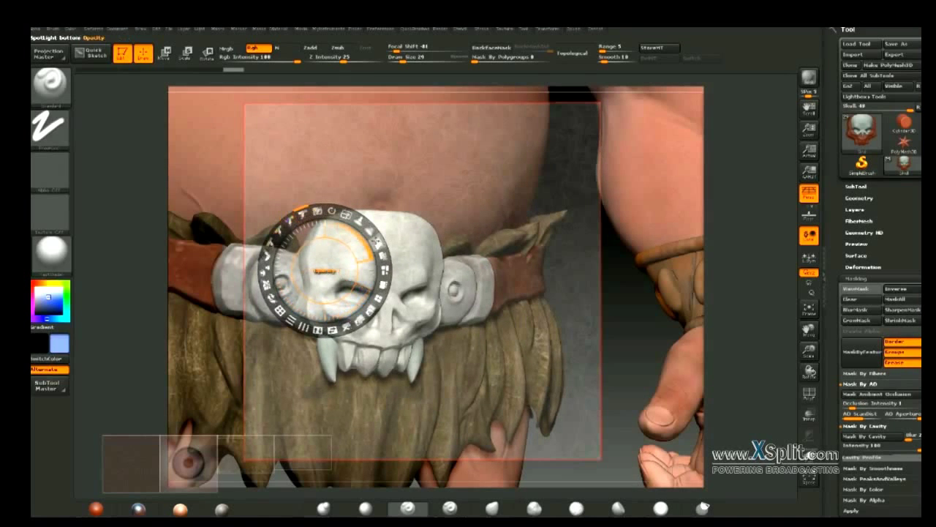
drag(376, 241, 345, 214)
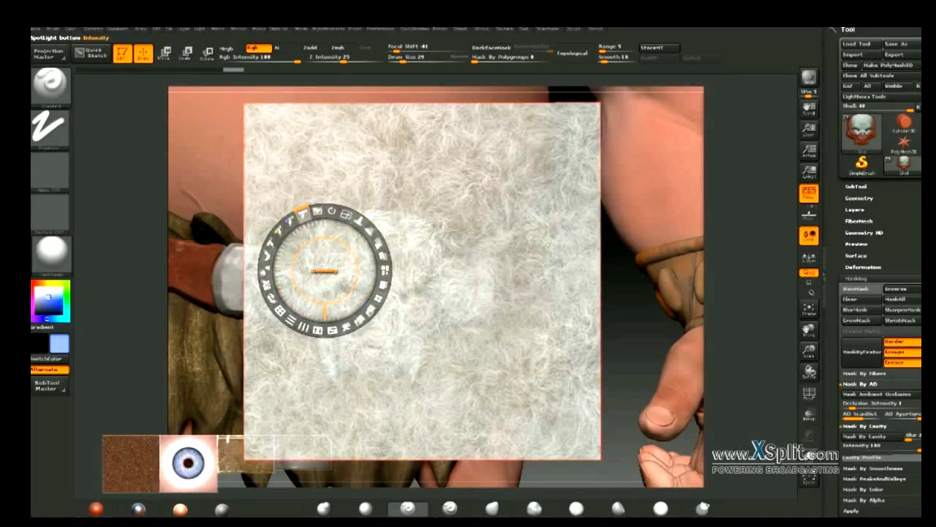
mouse_move(300, 211)
mouse_down()
mouse_move(264, 238)
mouse_move(268, 249)
mouse_move(264, 238)
mouse_move(294, 216)
mouse_move(287, 219)
mouse_up()
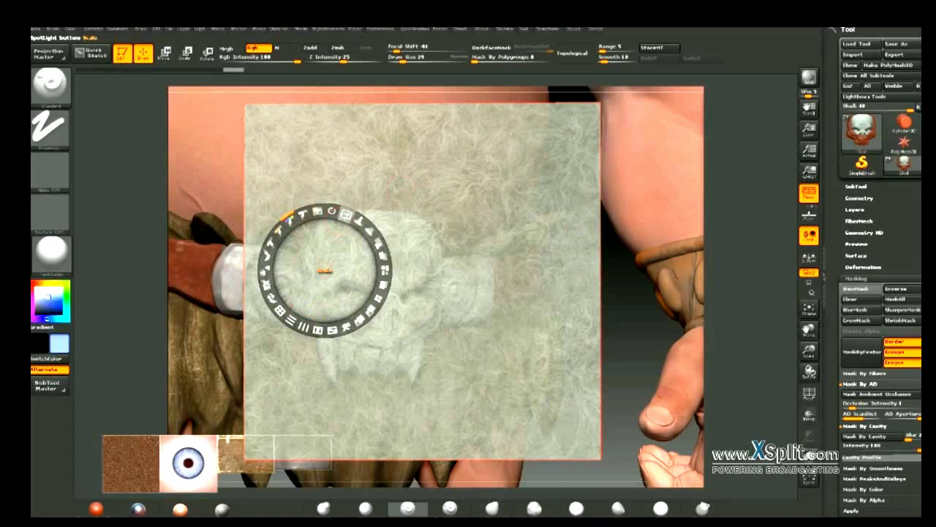
drag(377, 241, 355, 218)
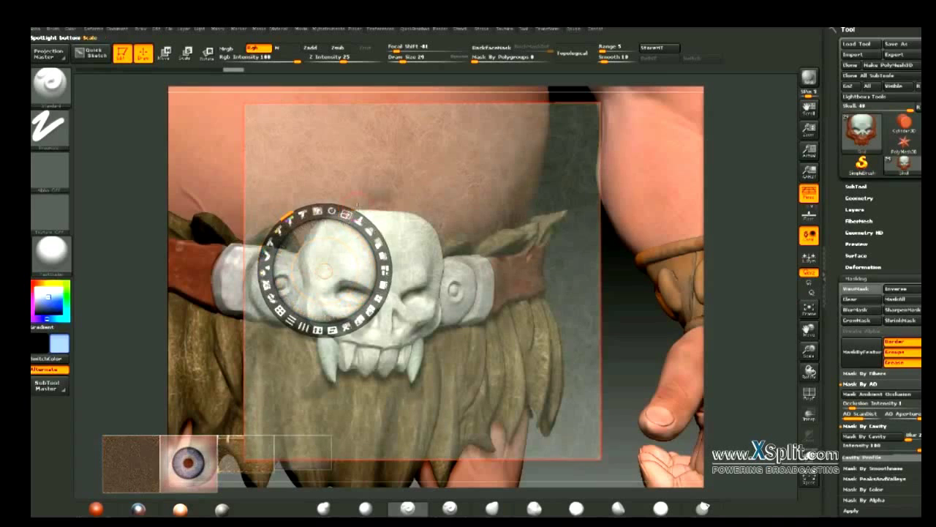
- Paint a trial stroke of the texture into the skull's eye sockets, then undo it
key(z)
drag(381, 256, 388, 288)
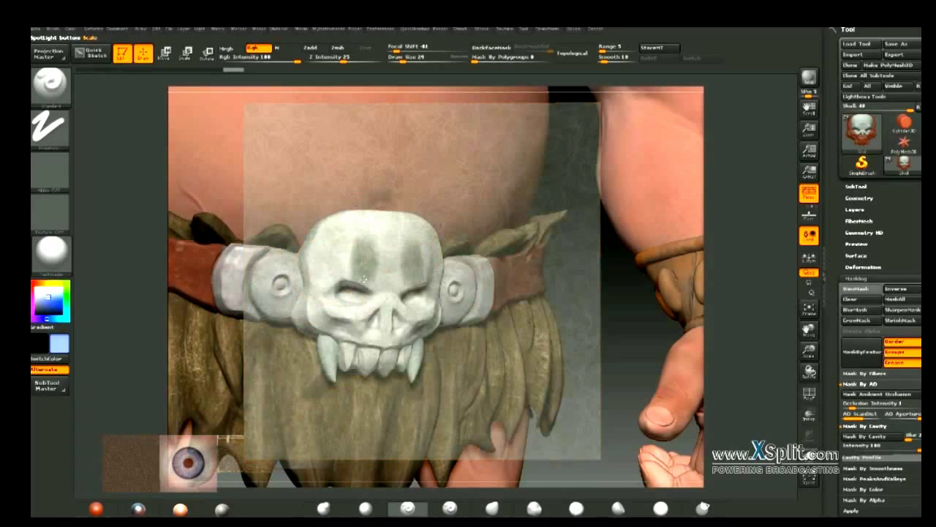
key(ctrl+z)
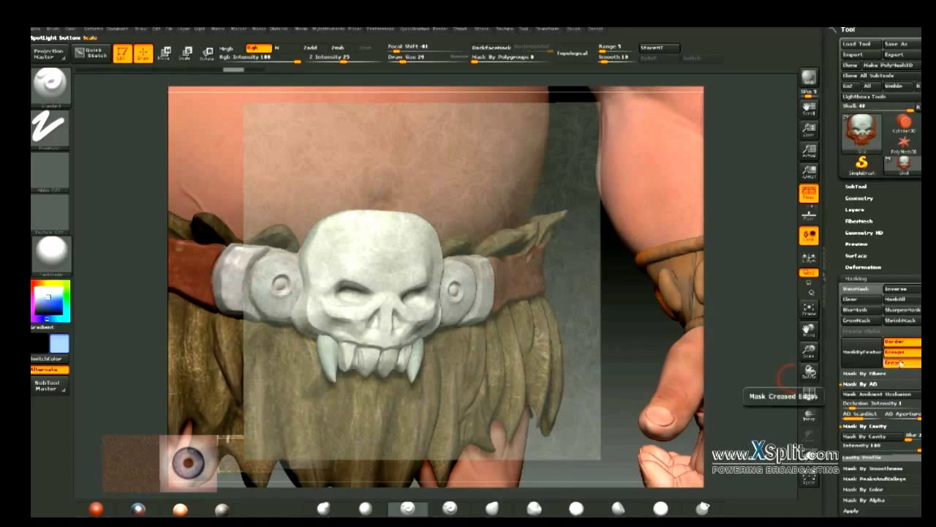
click(865, 436)
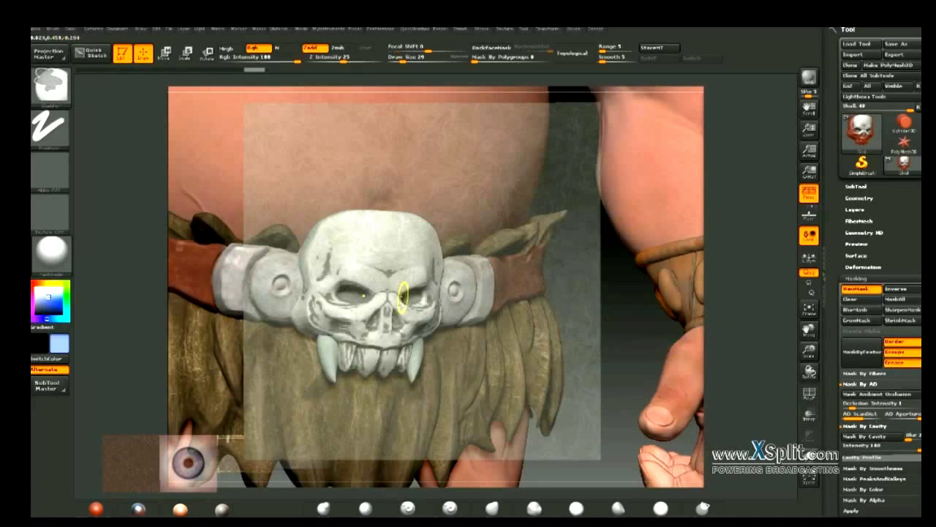
ctrl+click(398, 294)
ctrl+click(635, 317)
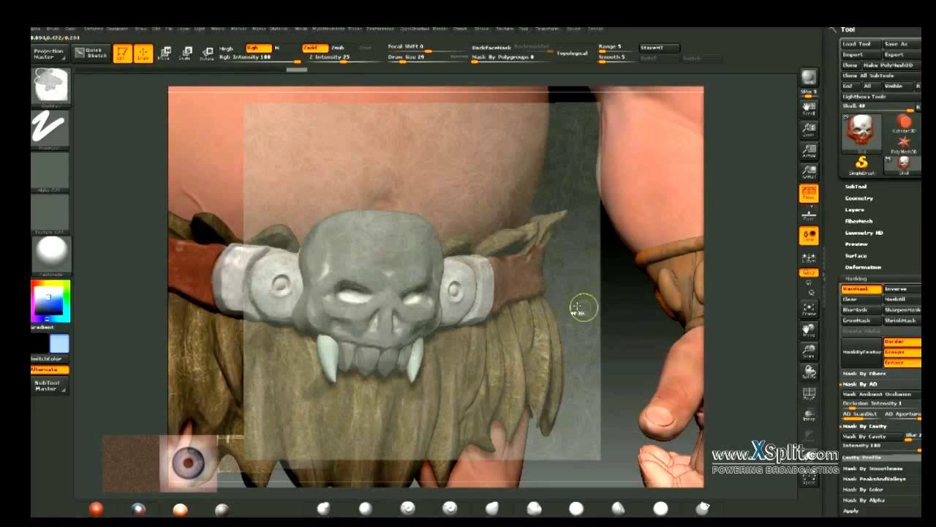
ctrl+click(600, 300)
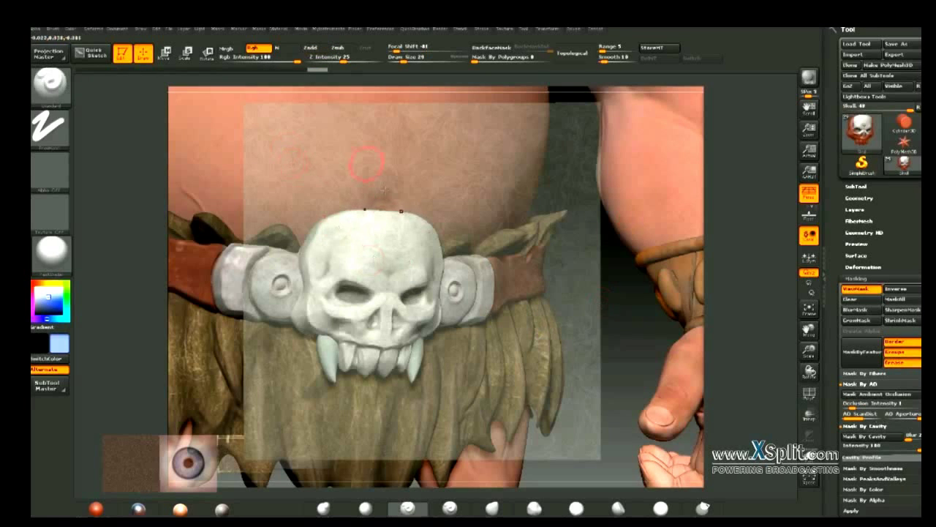
ctrl+click(614, 315)
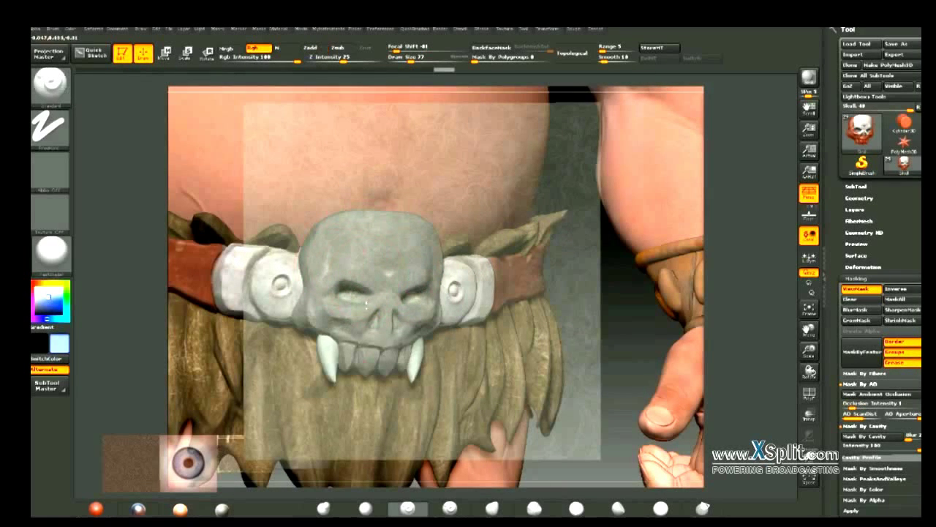
ctrl+drag(366, 293, 391, 239)
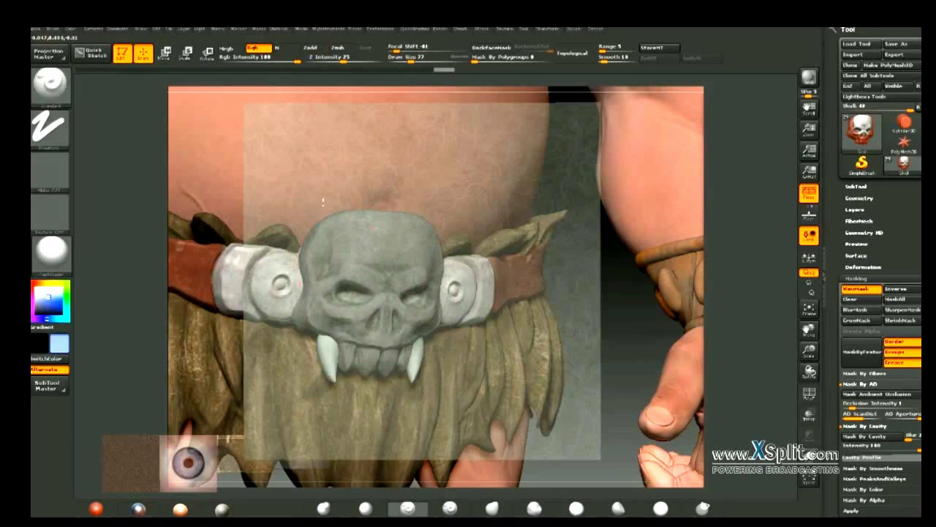
ctrl+click(611, 314)
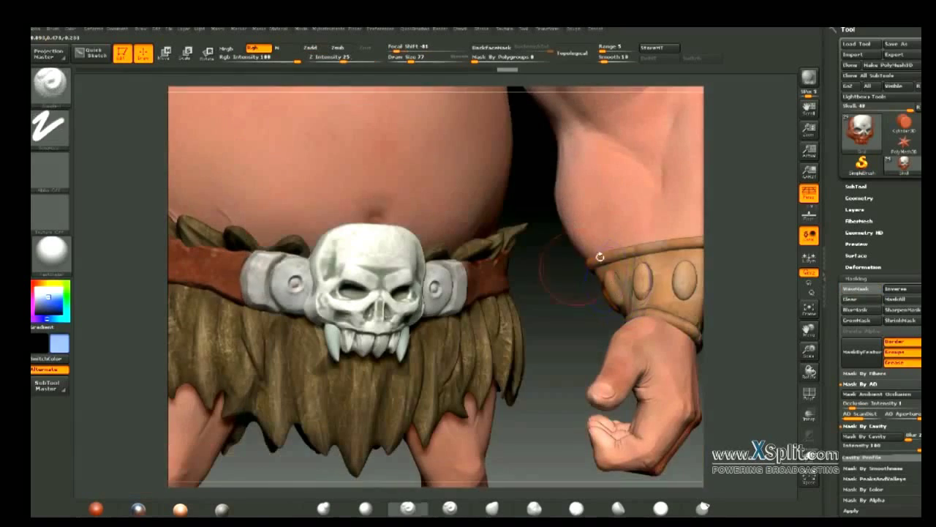
- Zoom out from the skull close-up, turn the view and make the fangs the active subtool
mouse_move(548, 319)
alt+mouse_down()
mouse_move(621, 250)
mouse_move(558, 244)
mouse_move(524, 395)
alt+mouse_up()
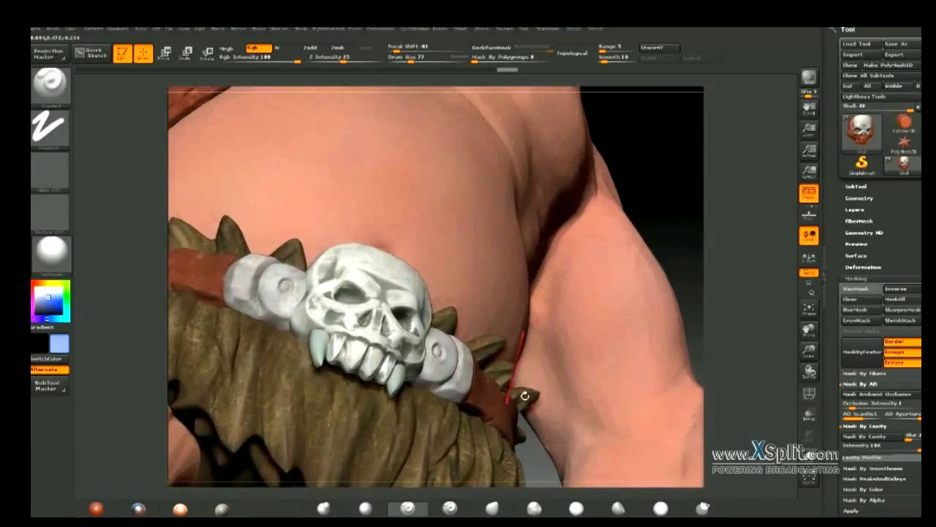
drag(682, 263, 621, 259)
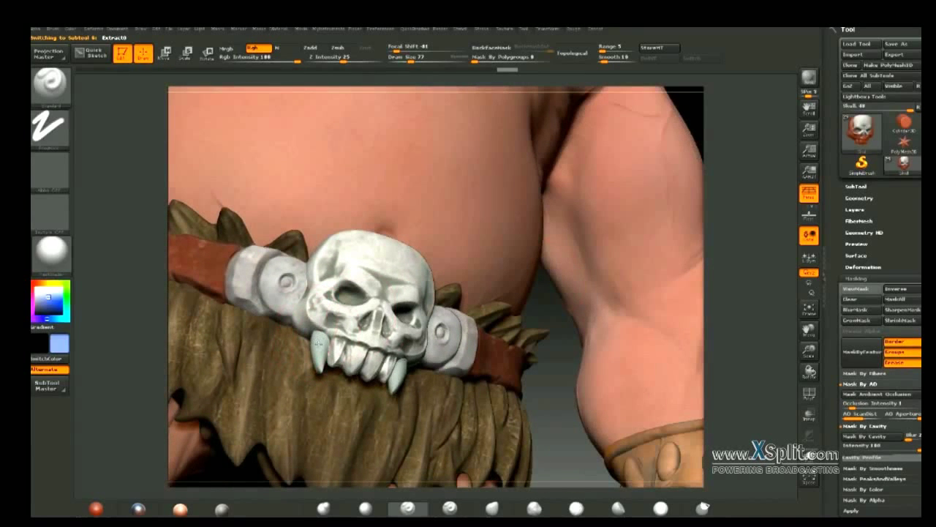
alt+click(322, 344)
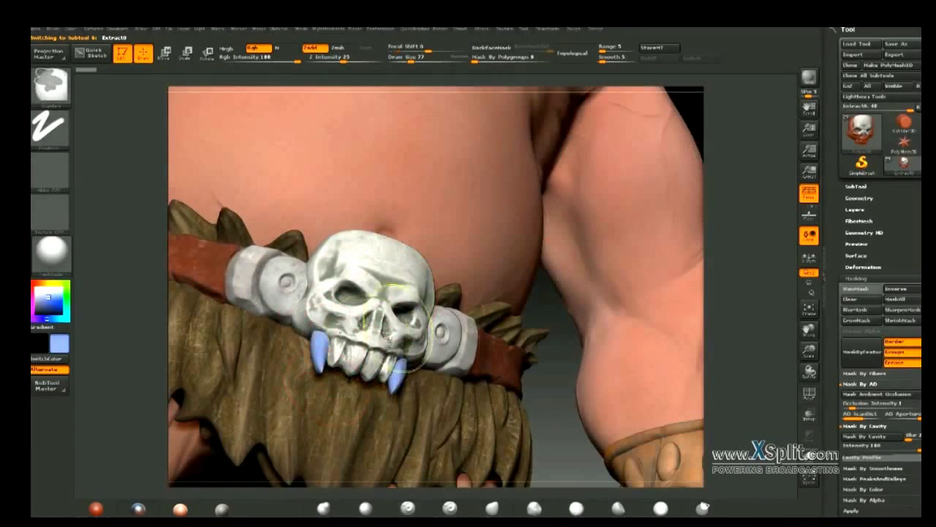
- Toggle the Spotlight controls with Shift+Z, raise the texture opacity, then hide Spotlight
key(shift+z)
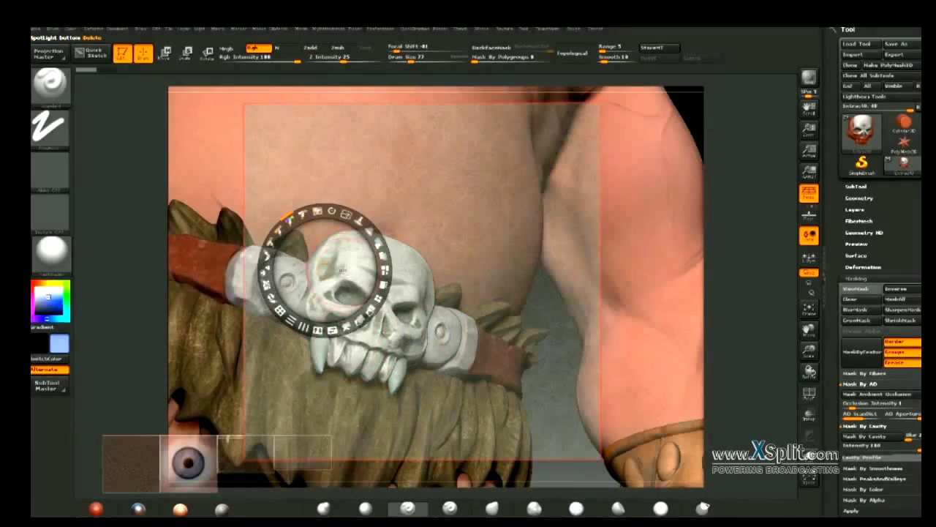
key(z)
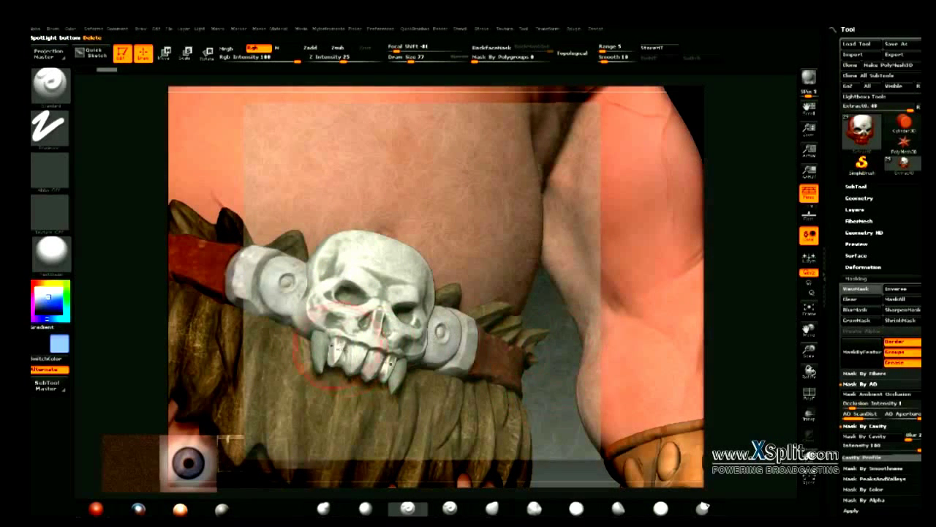
key(z)
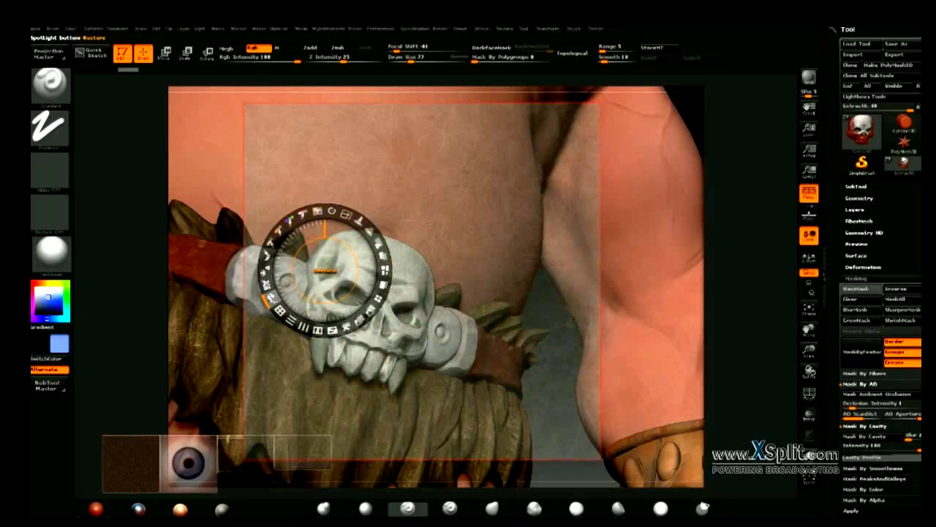
mouse_move(266, 298)
mouse_down()
mouse_move(333, 197)
mouse_move(333, 296)
mouse_up()
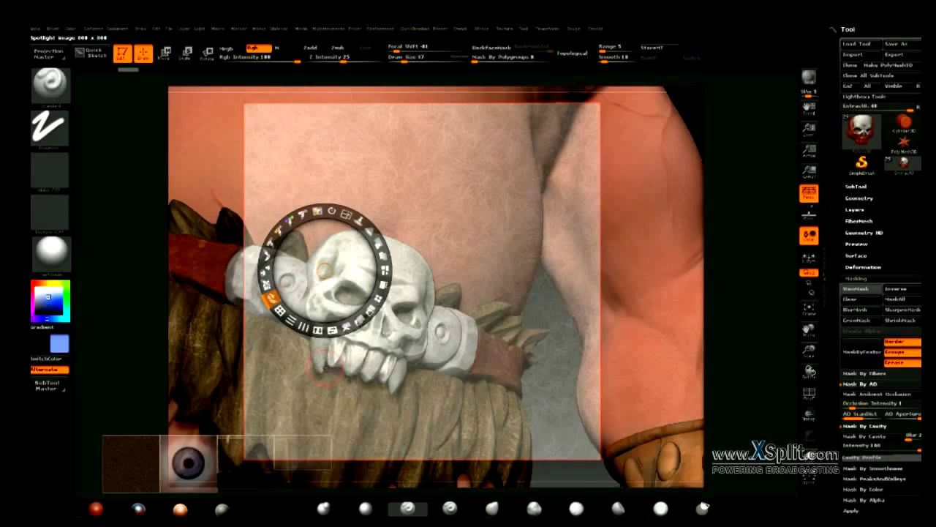
key(z)
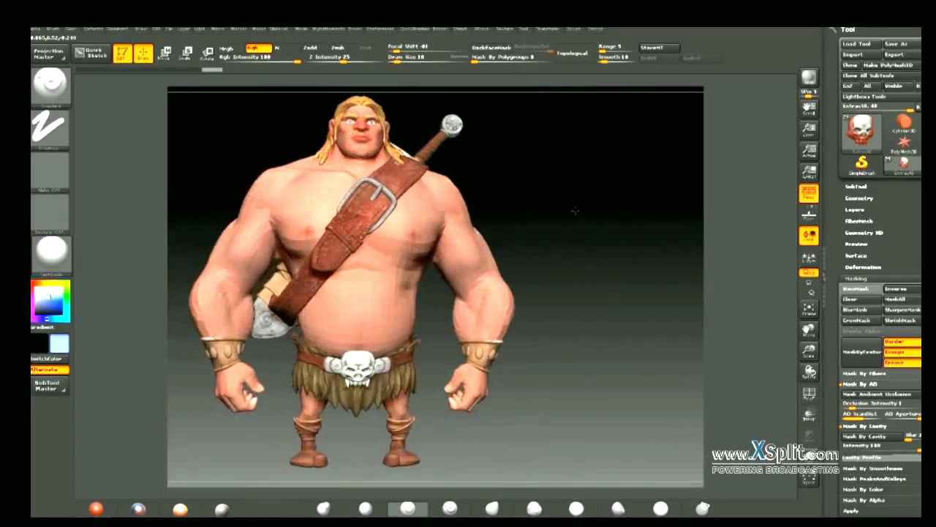
- In three-quarter view, save the barbarian over its existing ZTL file in Sculpt_Warrior, confirming Replace
drag(574, 196, 588, 211)
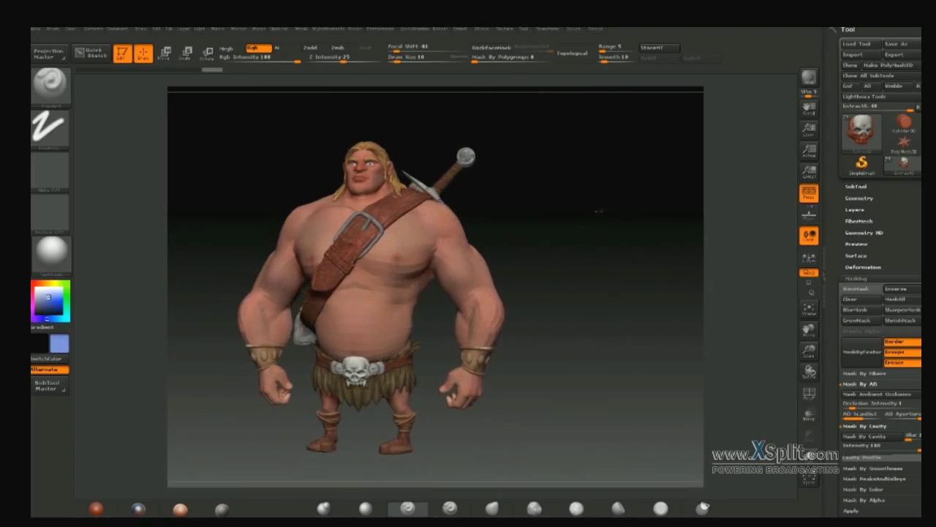
key(ctrl+s)
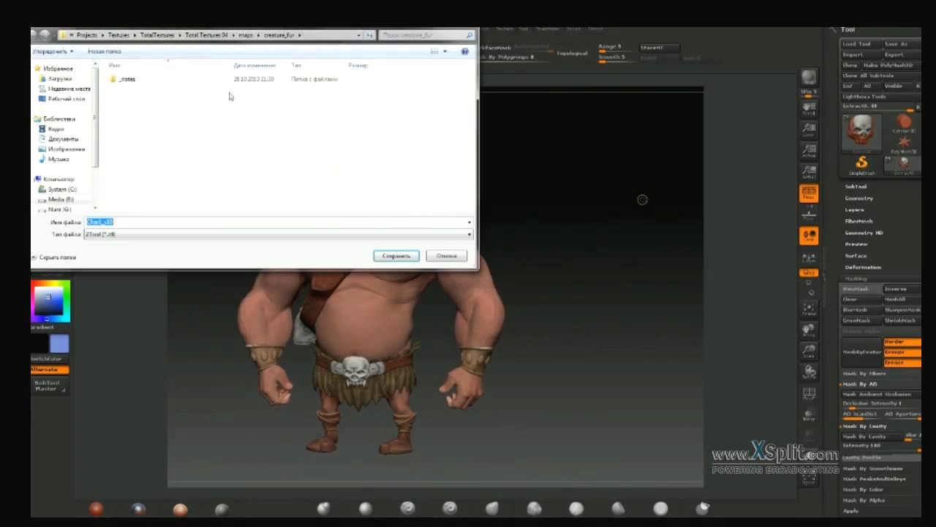
click(470, 222)
click(443, 234)
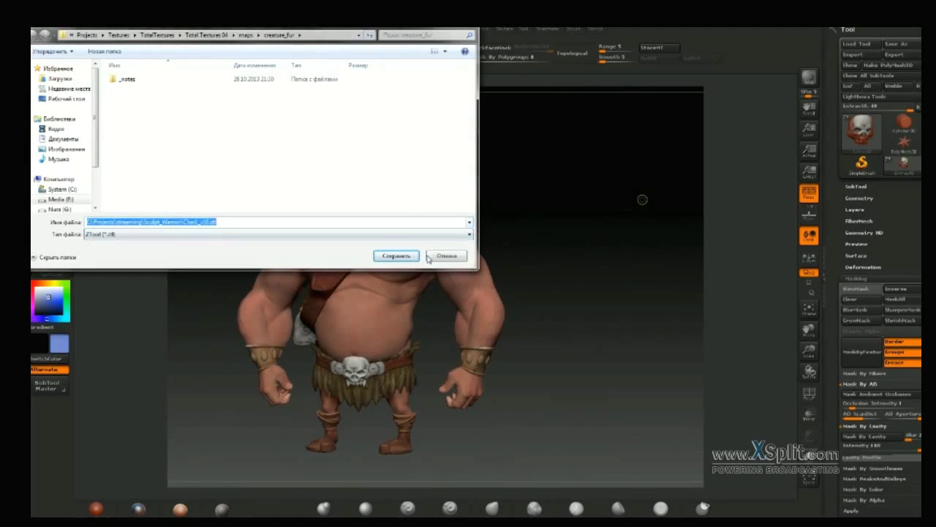
click(417, 257)
click(507, 279)
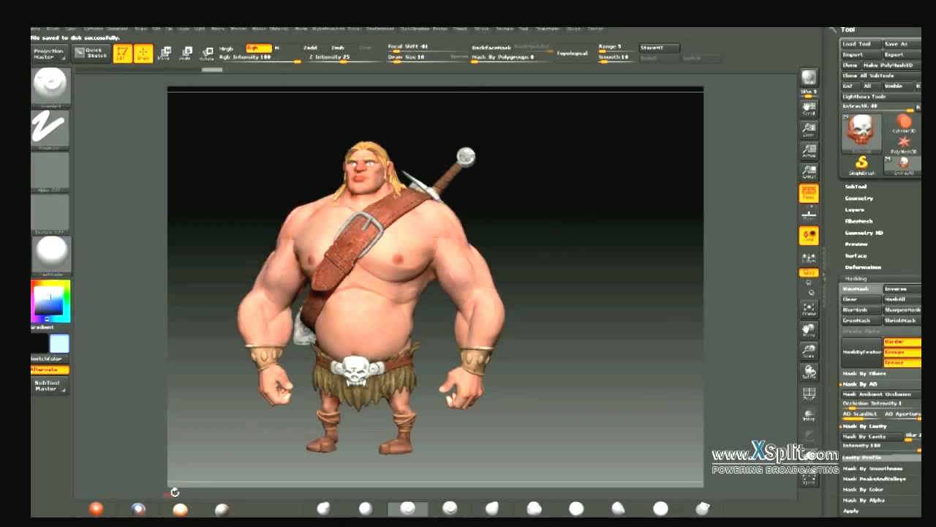
- Preview shiny reddish, bluish, skin-toned and white MatCaps on the belly and right arm
click(140, 510)
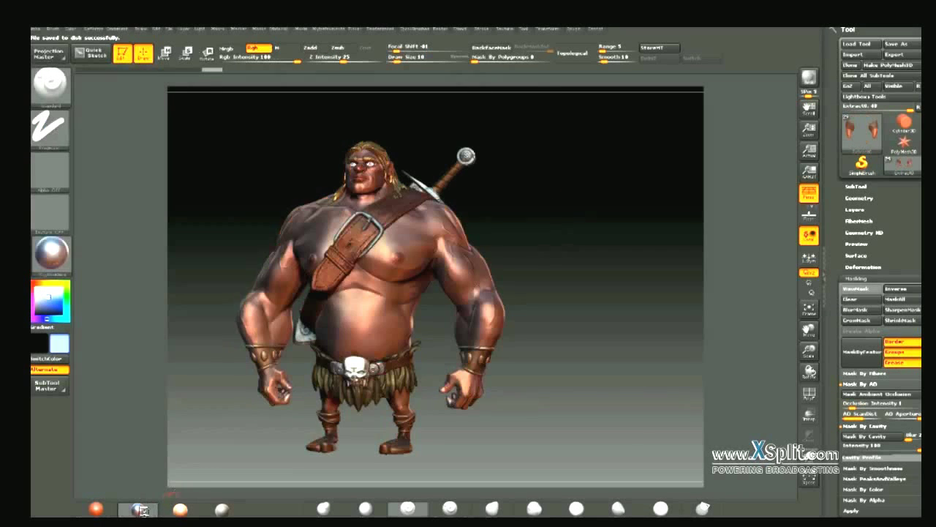
alt+drag(542, 188, 564, 246)
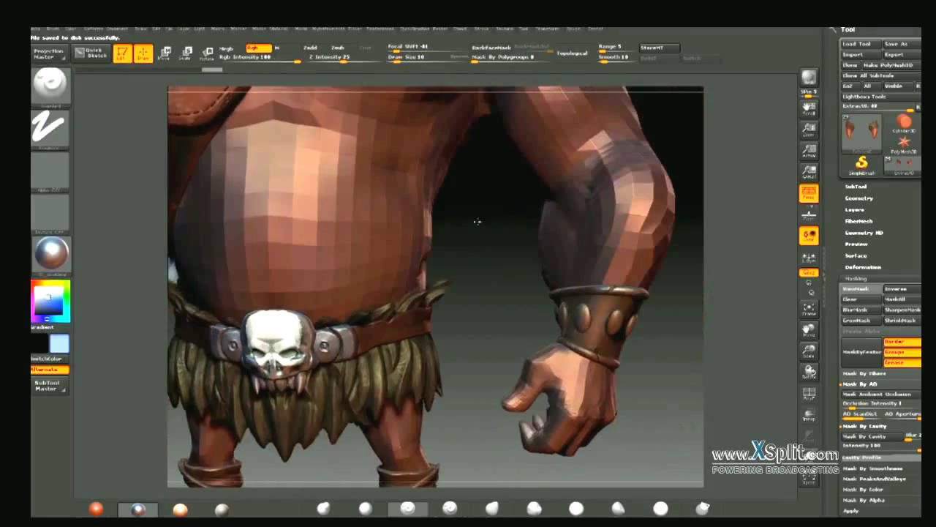
mouse_move(471, 217)
alt+mouse_down()
mouse_move(659, 301)
mouse_move(593, 285)
alt+mouse_up()
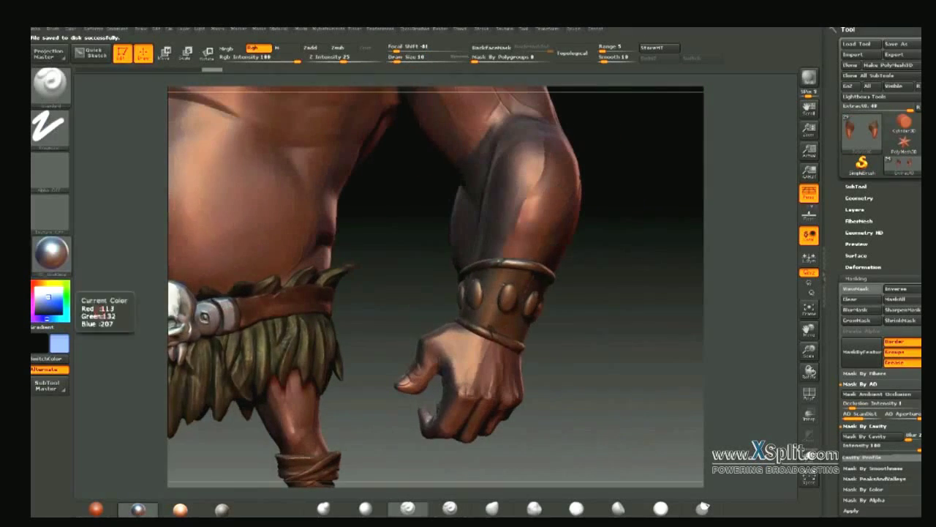
click(52, 255)
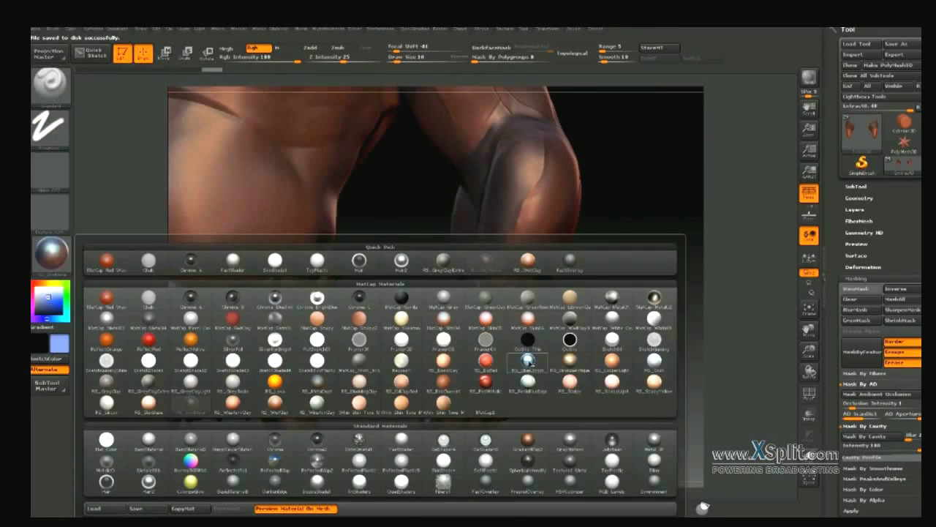
click(528, 360)
click(54, 257)
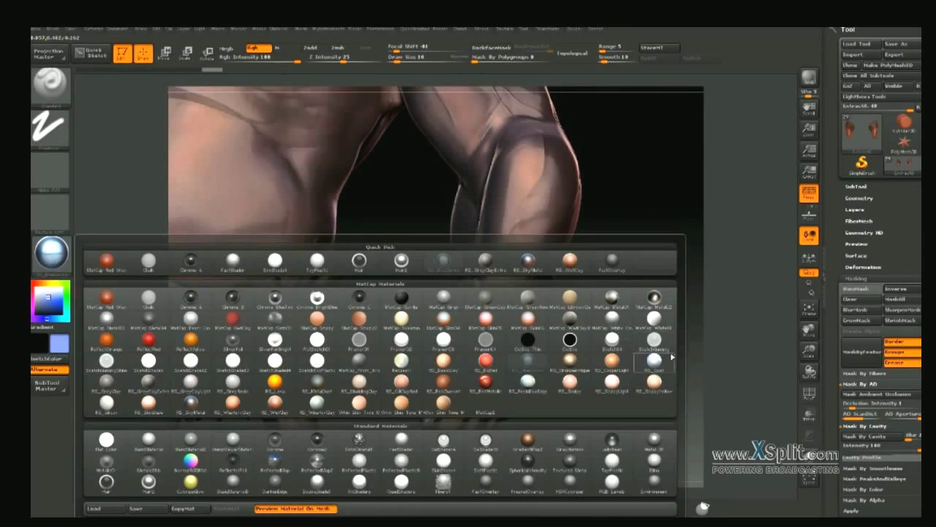
click(581, 361)
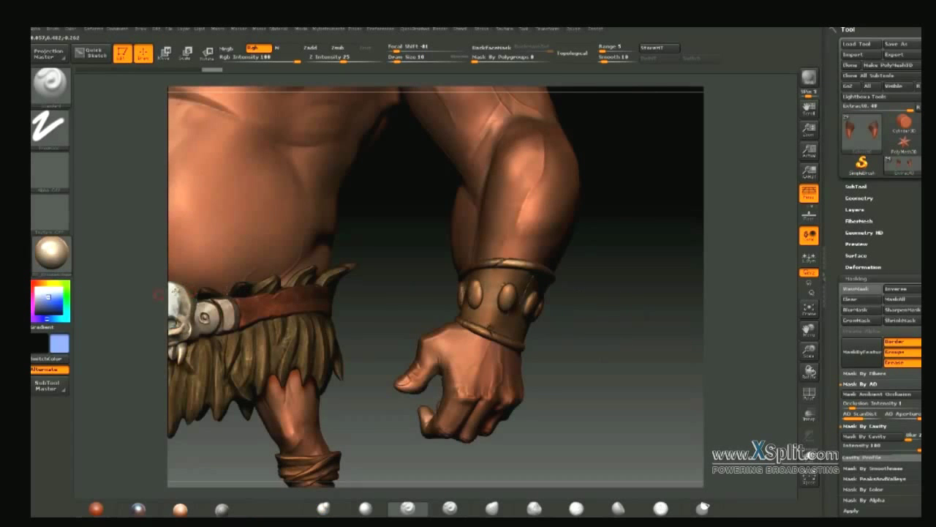
click(52, 253)
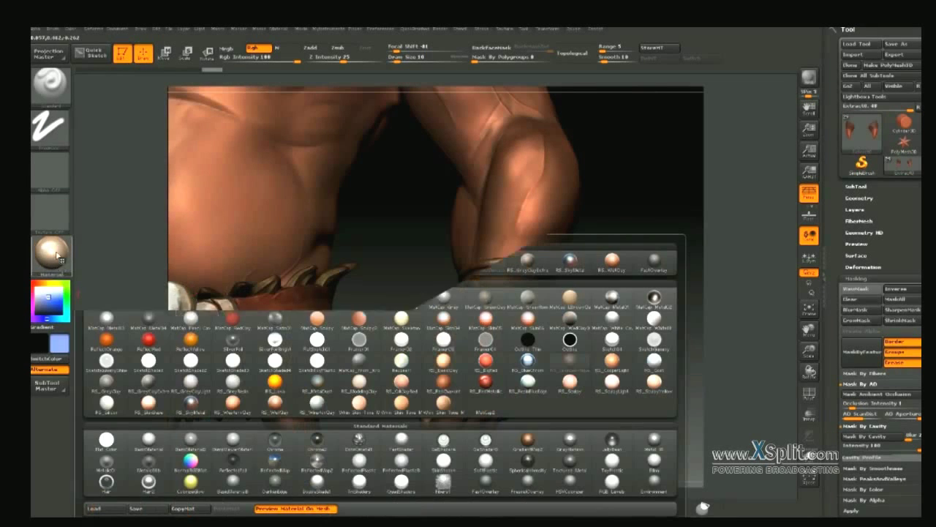
click(655, 364)
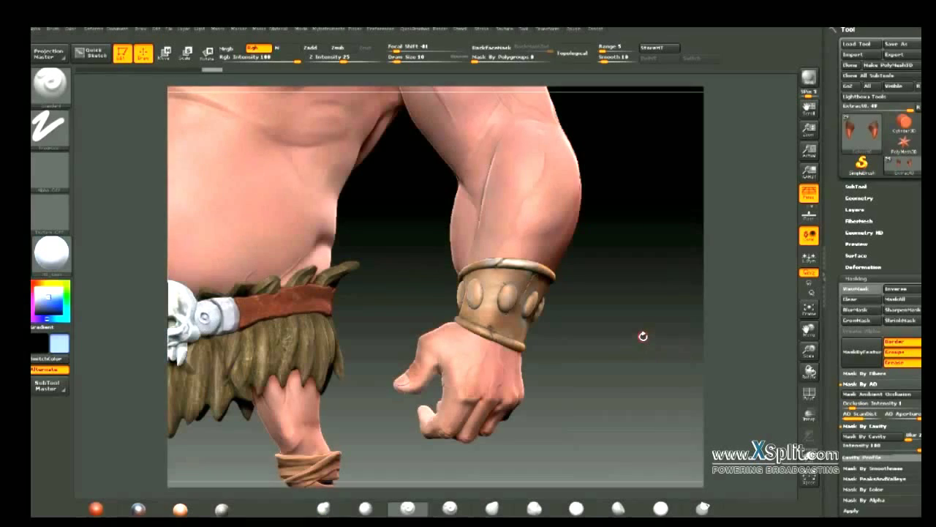
- Frame the full body in three-quarter view and try the skin and white MatCaps
drag(636, 334, 643, 330)
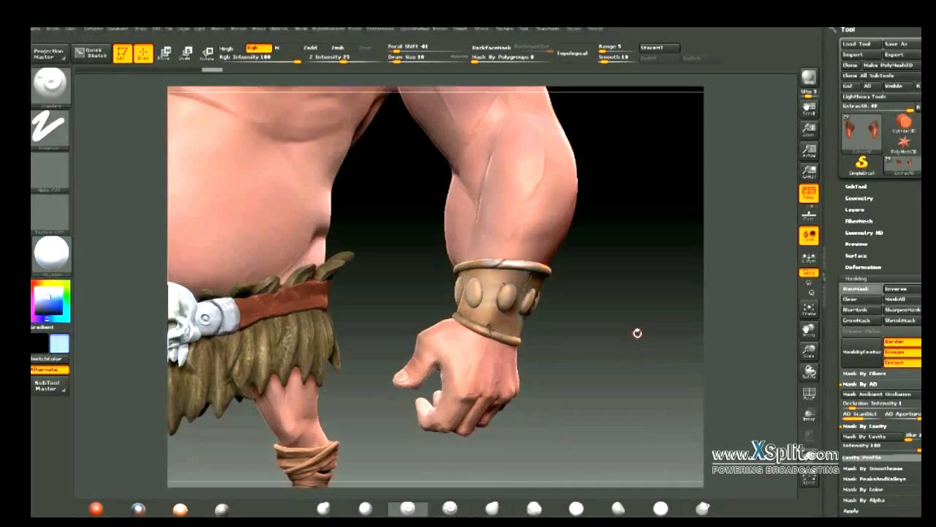
mouse_move(398, 289)
mouse_down()
mouse_move(578, 214)
mouse_move(641, 214)
mouse_up()
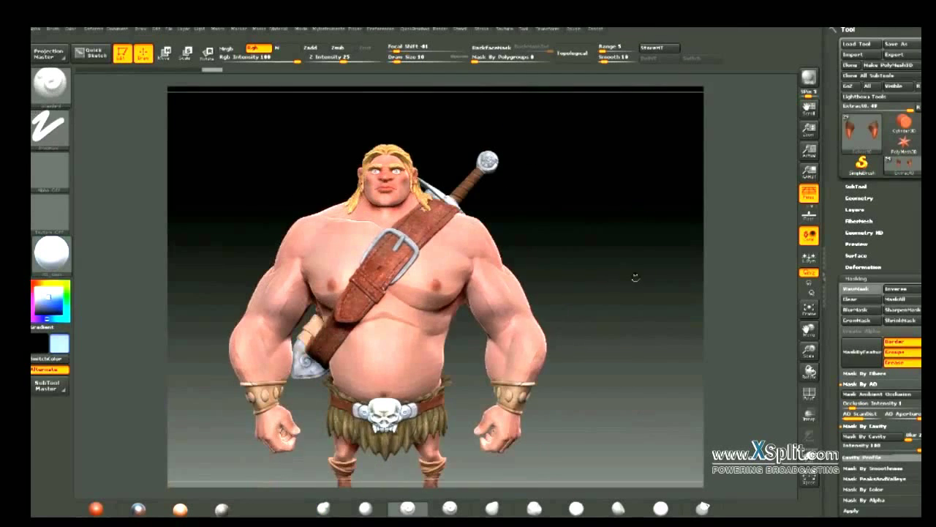
mouse_move(633, 276)
mouse_down()
mouse_move(636, 242)
mouse_move(622, 242)
mouse_up()
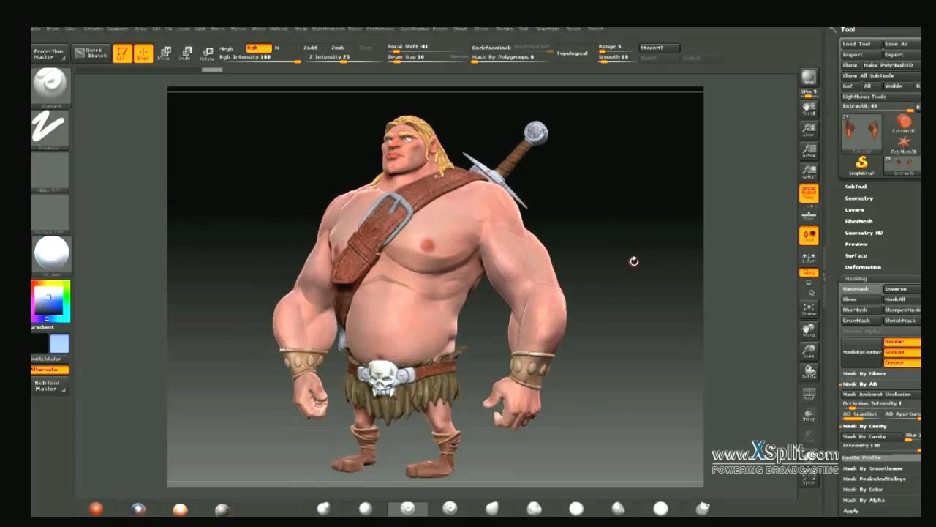
click(63, 260)
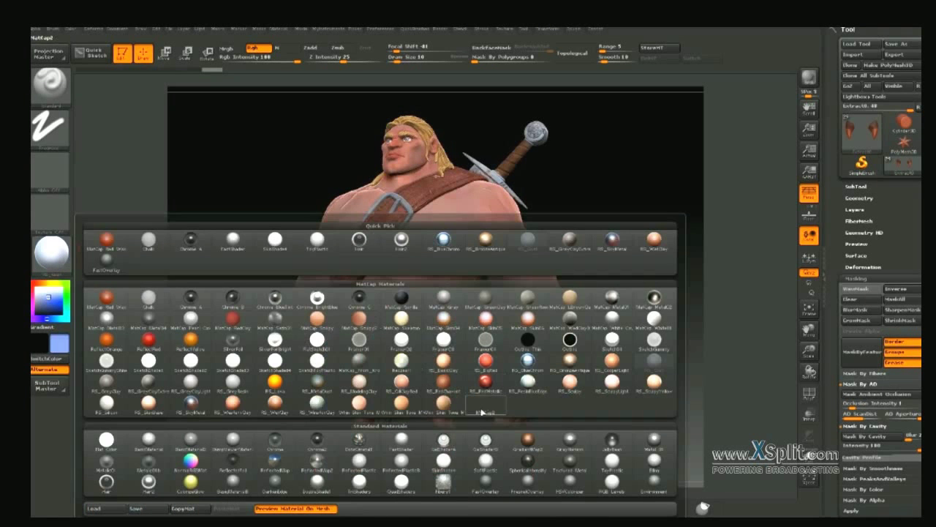
click(357, 404)
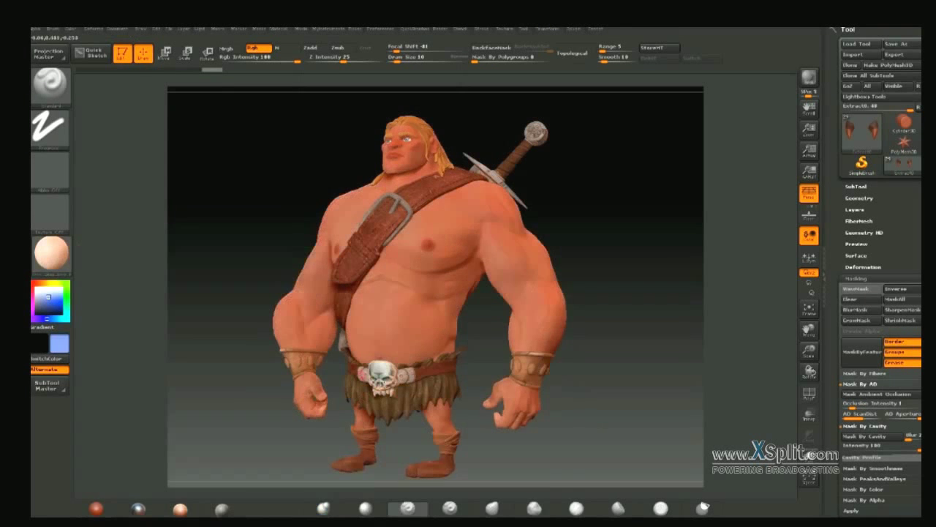
click(59, 256)
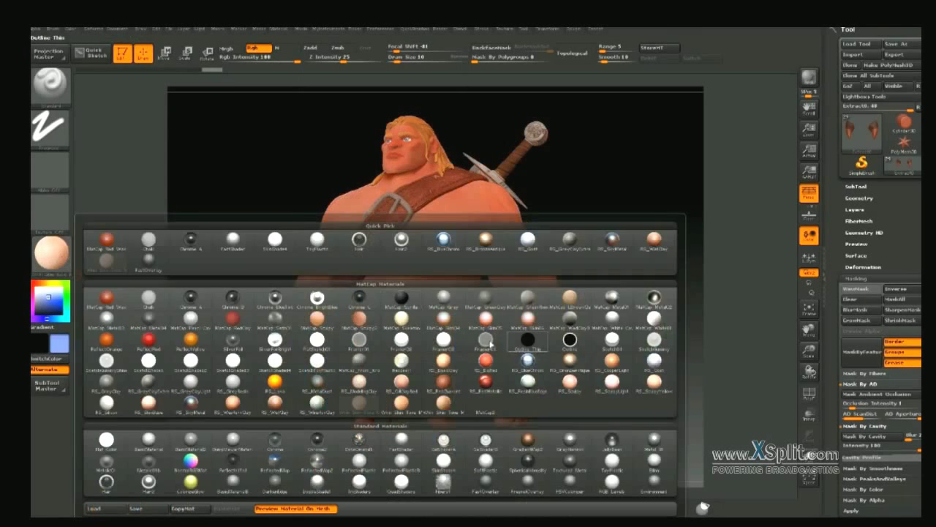
click(610, 382)
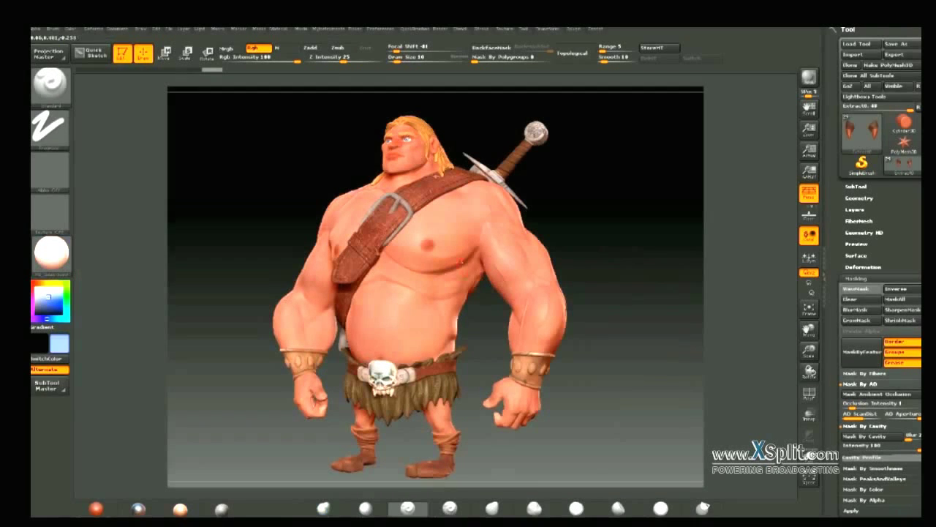
- Make Chart_v10 the active subtool and set painting to affect material instead of colour
alt+click(447, 224)
drag(631, 198, 636, 202)
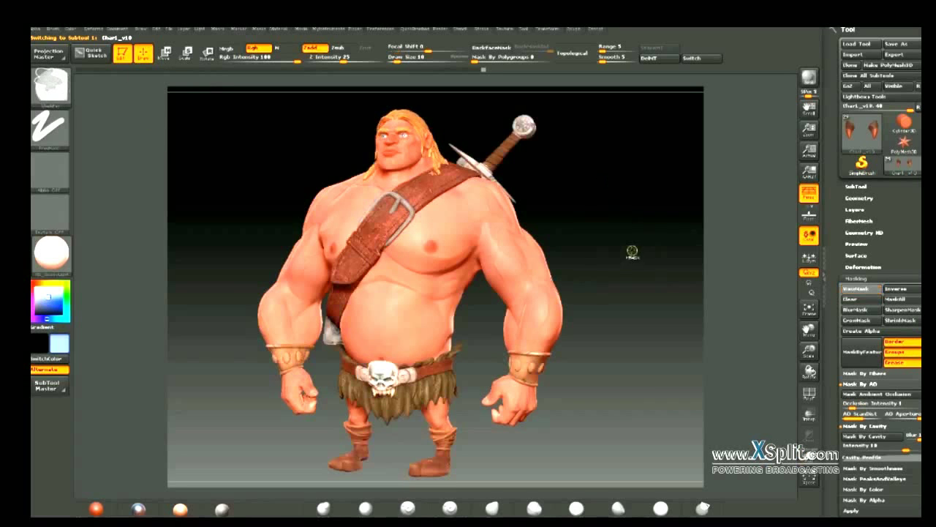
key(g)
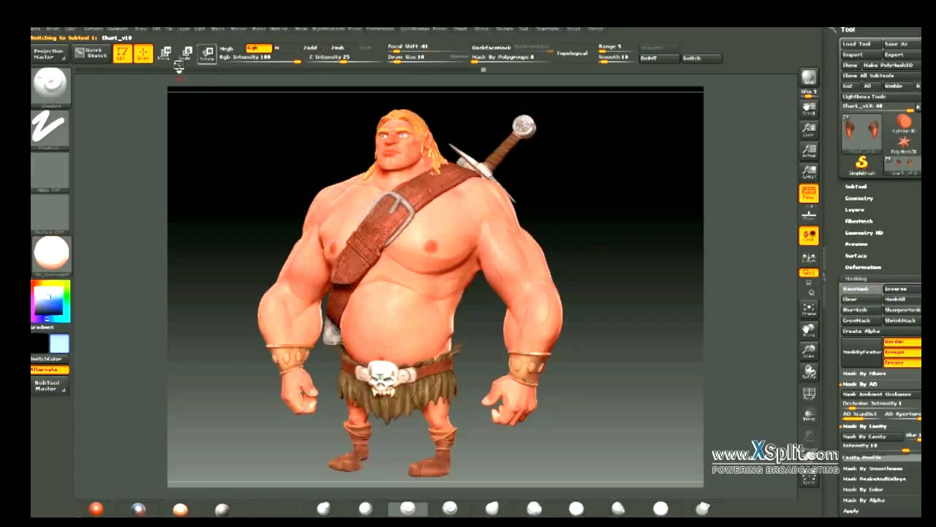
click(286, 48)
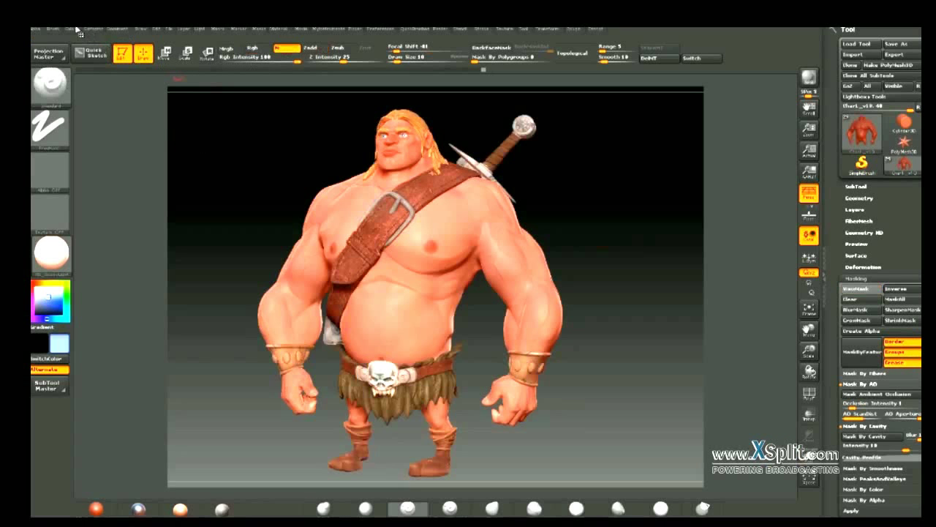
click(76, 29)
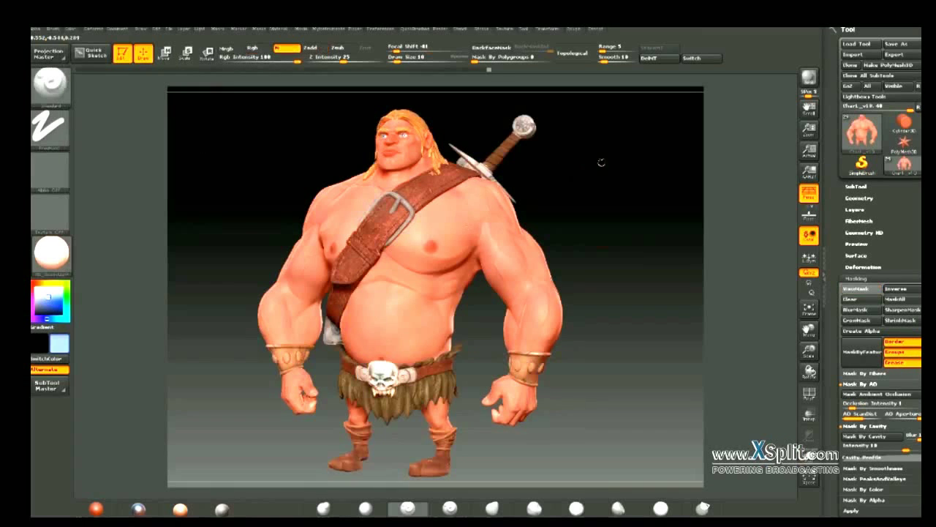
- Apply a white MatCap, then a darker, shinier one, viewing the torso and whole character
alt+drag(601, 167, 580, 290)
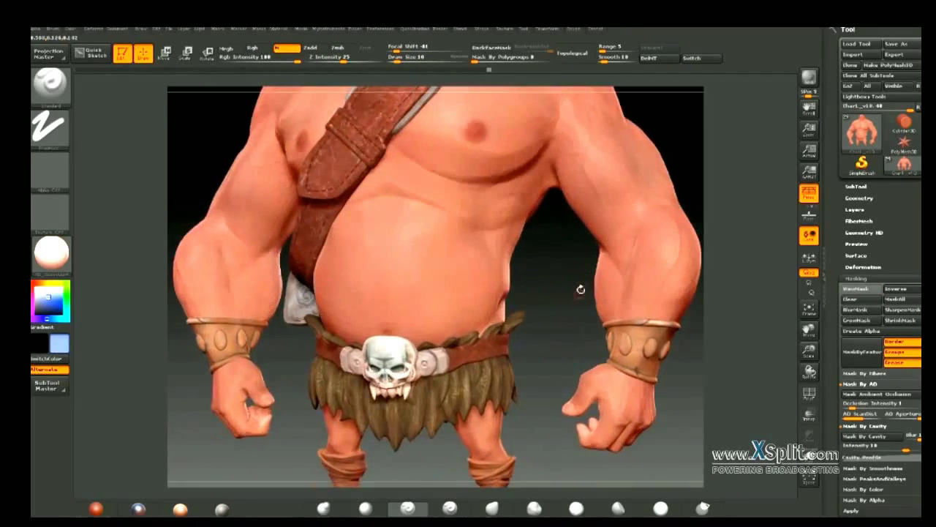
key(m)
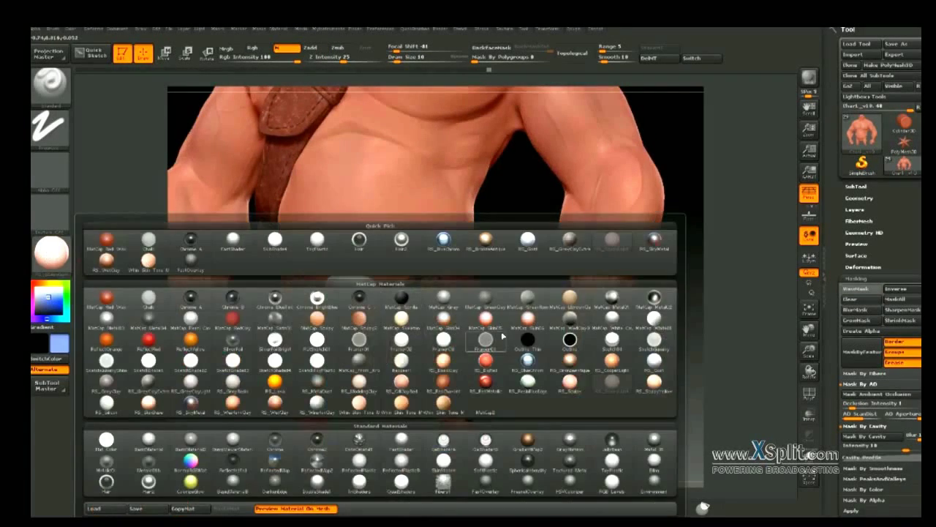
click(656, 364)
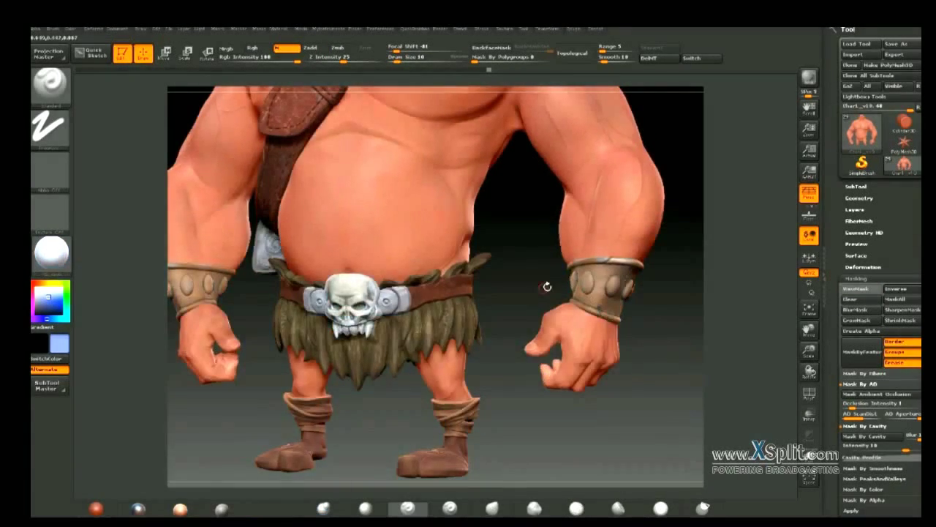
mouse_move(547, 287)
alt+mouse_down()
mouse_move(595, 220)
mouse_move(581, 223)
alt+mouse_up()
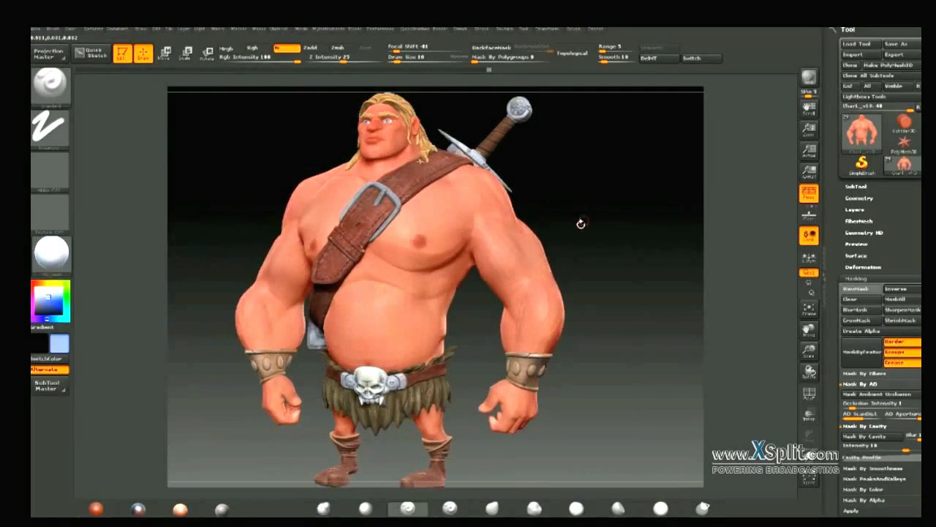
click(51, 253)
click(203, 412)
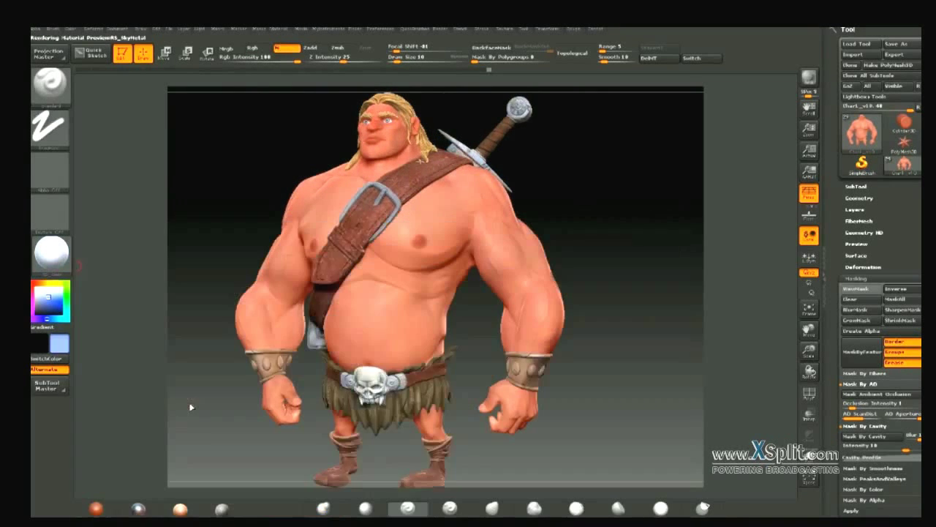
mouse_move(51, 254)
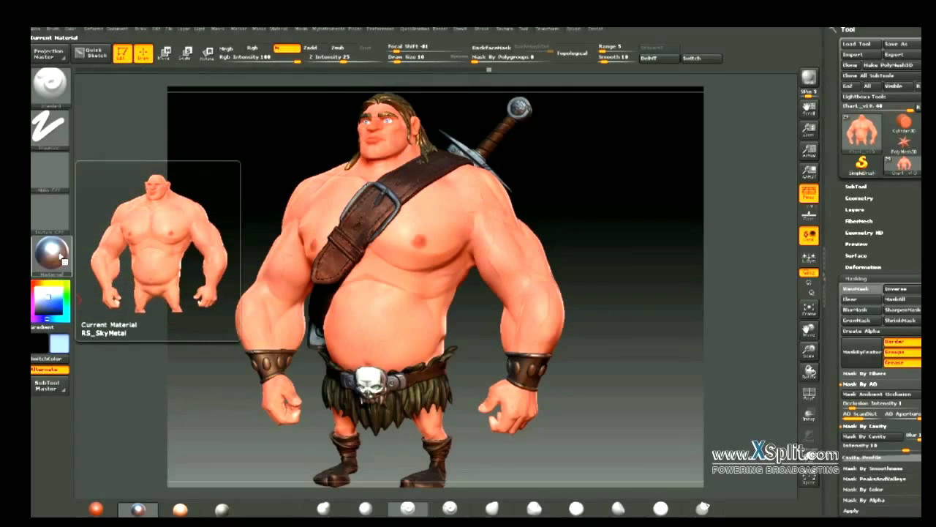
- Try another material on the lower body, then settle on Basic Material in front view
mouse_move(605, 397)
alt+mouse_down()
mouse_move(599, 314)
mouse_move(621, 307)
mouse_move(627, 317)
mouse_move(619, 268)
mouse_move(607, 368)
mouse_move(588, 294)
mouse_move(601, 295)
alt+mouse_up()
click(52, 252)
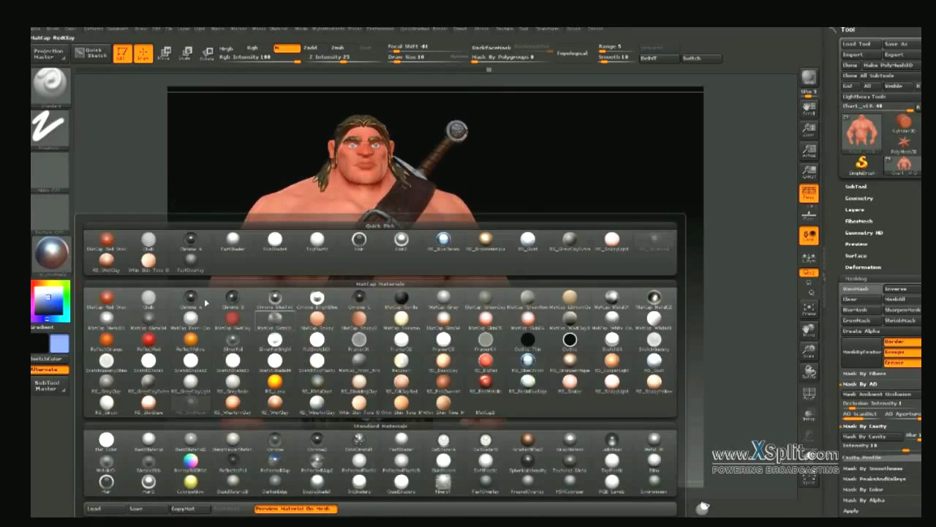
click(323, 388)
drag(507, 217, 542, 219)
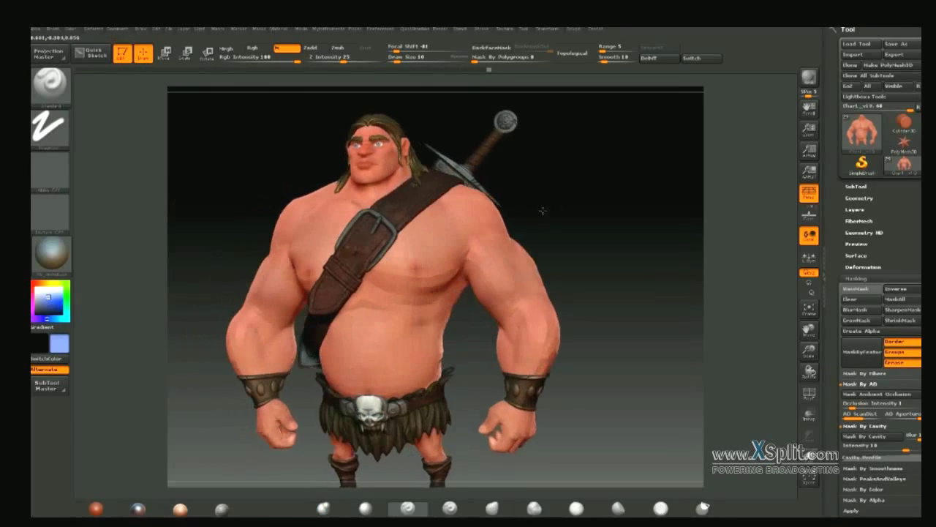
click(51, 252)
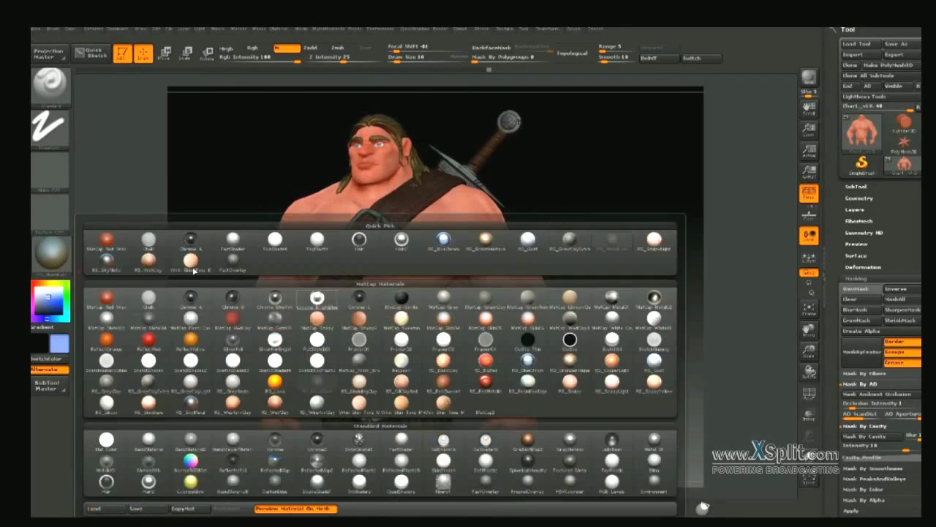
click(402, 360)
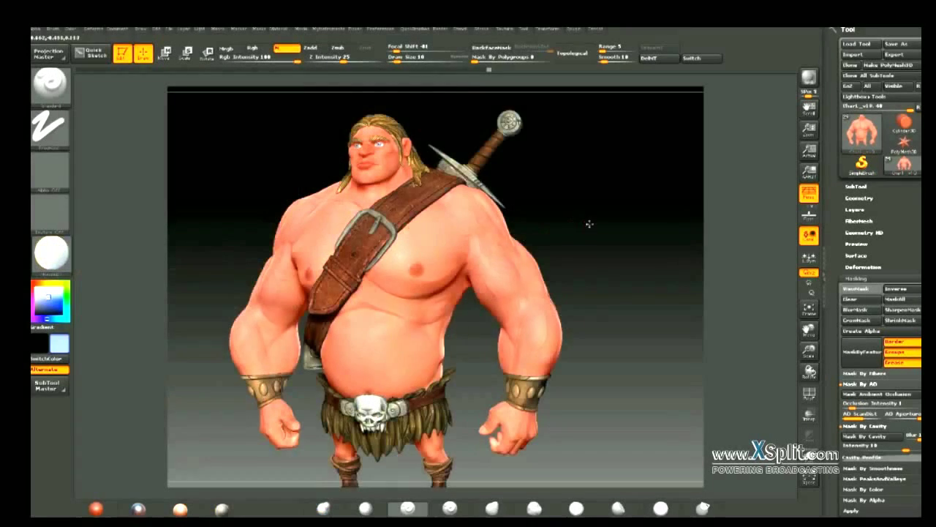
mouse_move(589, 224)
mouse_down()
mouse_move(578, 209)
mouse_move(556, 219)
mouse_up()
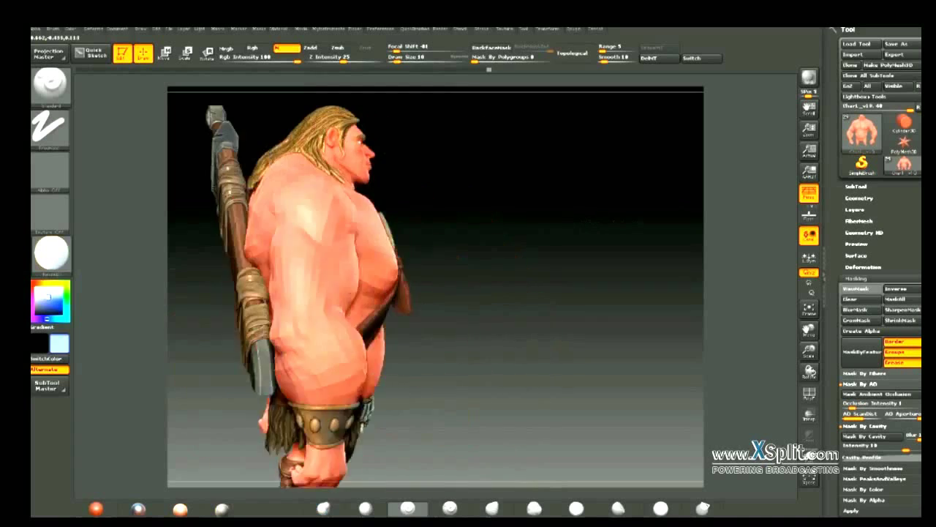
mouse_move(658, 219)
mouse_down()
mouse_move(675, 220)
mouse_move(612, 249)
mouse_move(605, 220)
mouse_move(601, 242)
mouse_move(595, 235)
mouse_move(600, 217)
mouse_up()
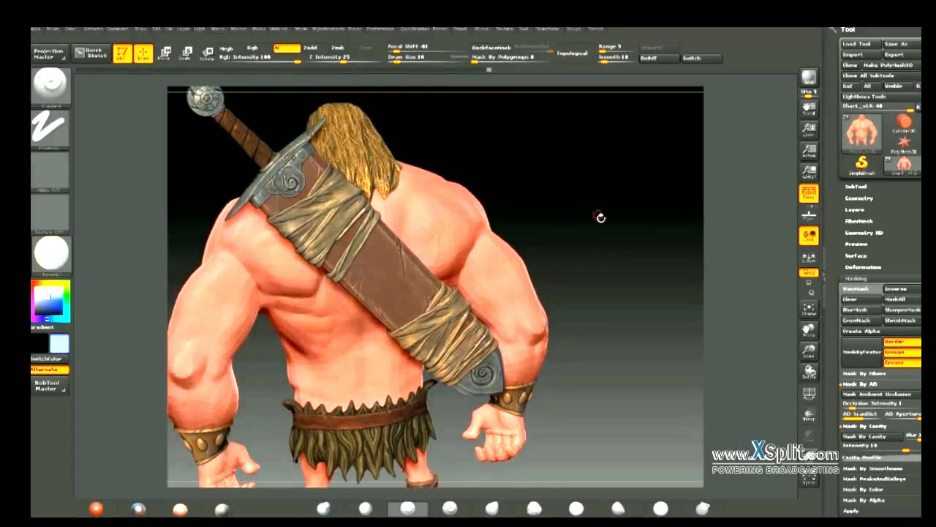
drag(524, 151, 515, 287)
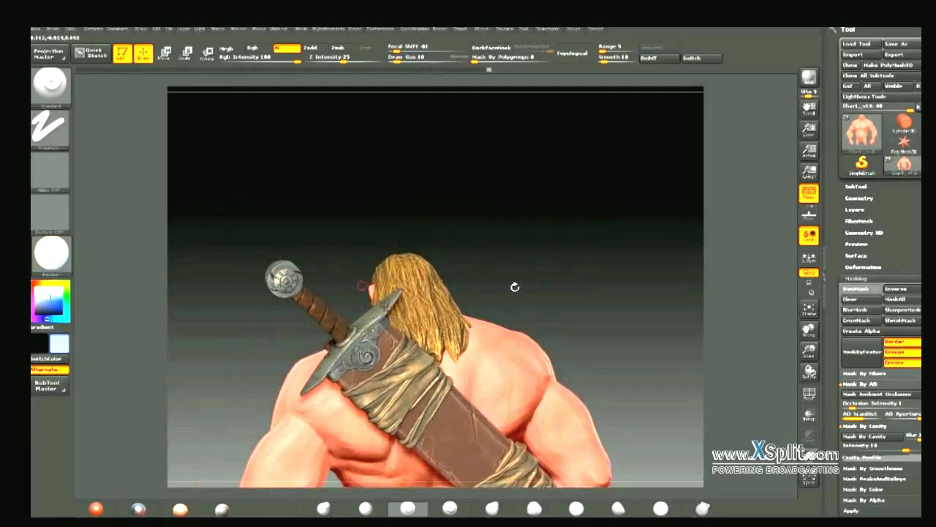
mouse_move(343, 194)
mouse_down()
mouse_move(343, 226)
mouse_move(355, 204)
mouse_up()
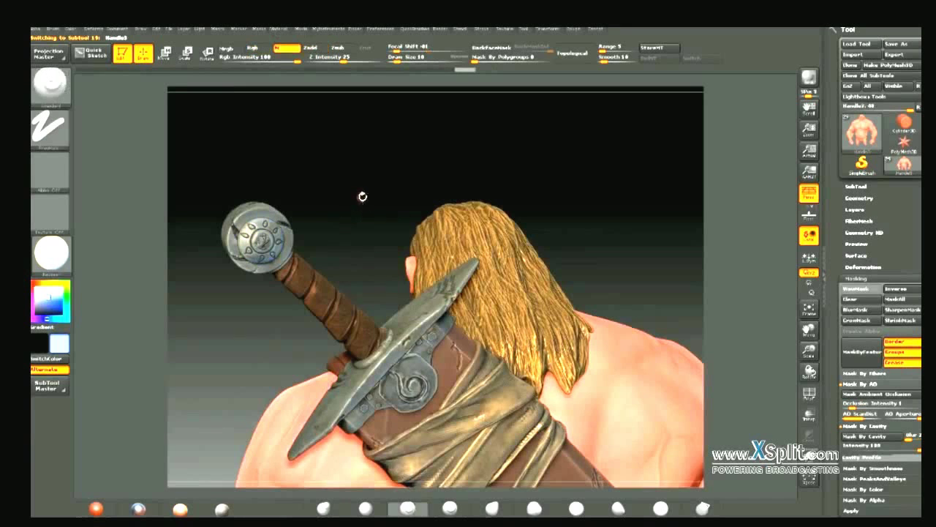
- Set painting to material only and select the Handle4 subtool on the sword handle
click(286, 48)
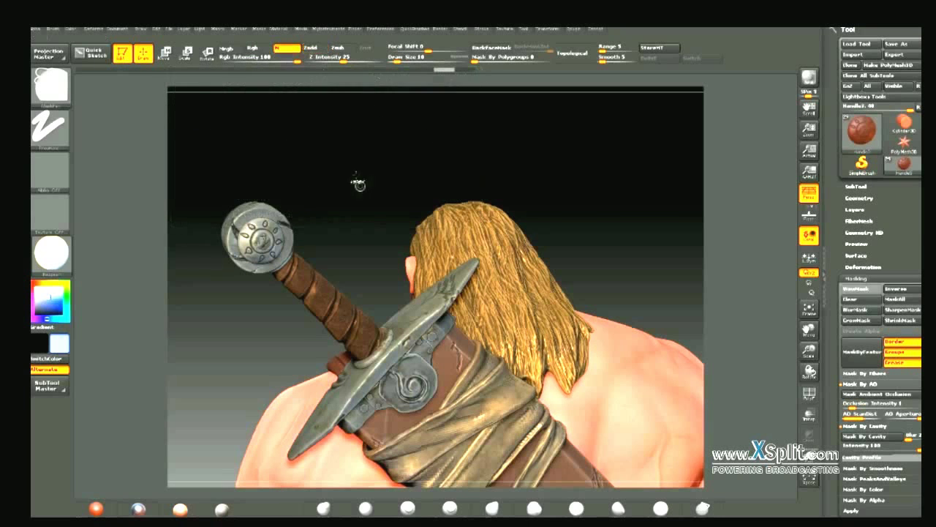
mouse_move(343, 197)
mouse_down()
mouse_move(347, 176)
mouse_move(380, 163)
mouse_up()
drag(535, 210, 523, 208)
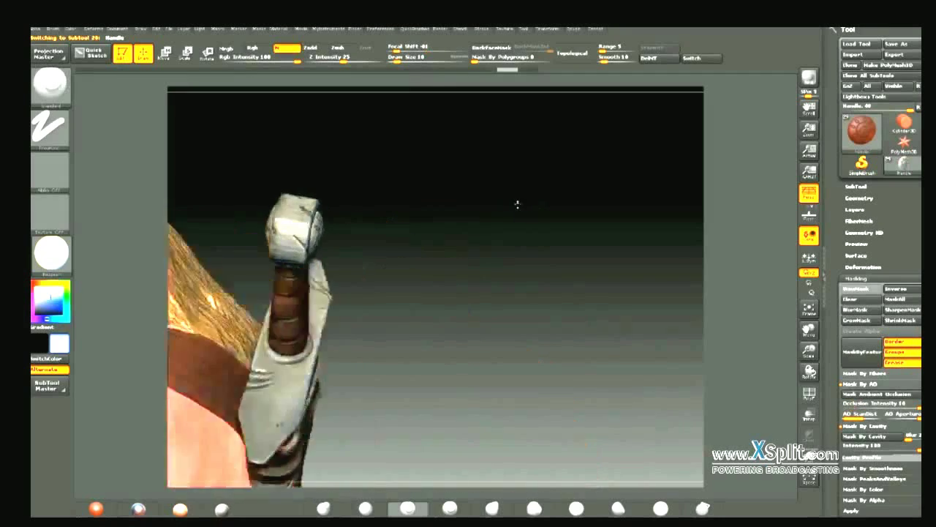
alt+click(265, 219)
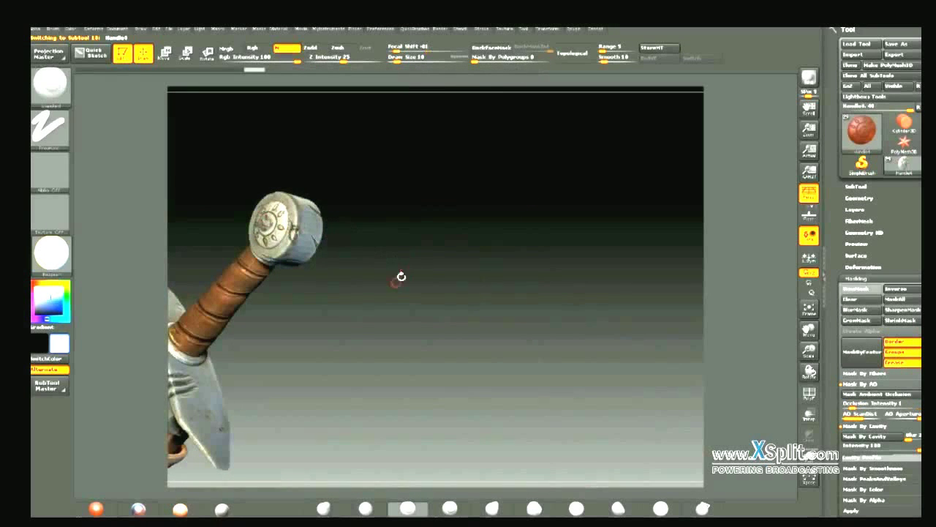
mouse_move(400, 275)
mouse_down()
mouse_move(433, 271)
mouse_move(352, 329)
mouse_up()
- Step through the Handle, Swordhandle_dt1 and Extract2 subtools around the sword guard
alt+click(353, 293)
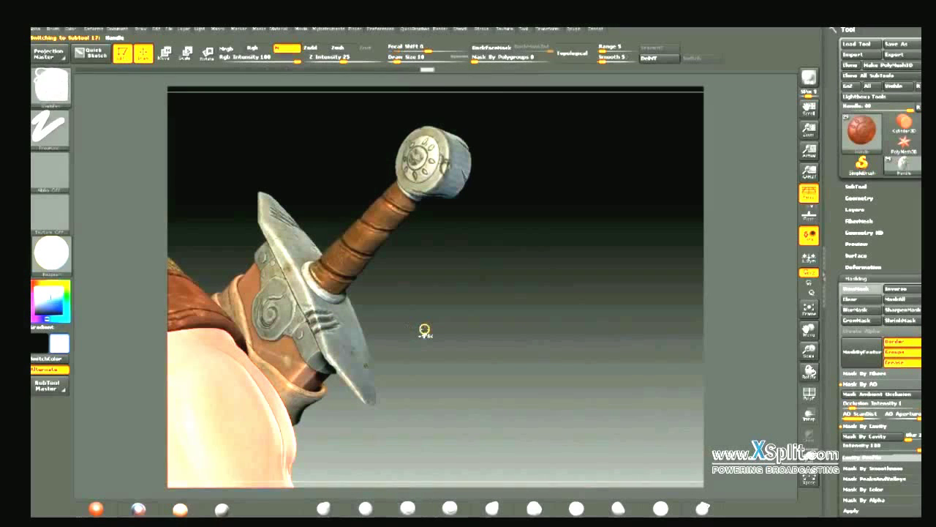
alt+click(331, 297)
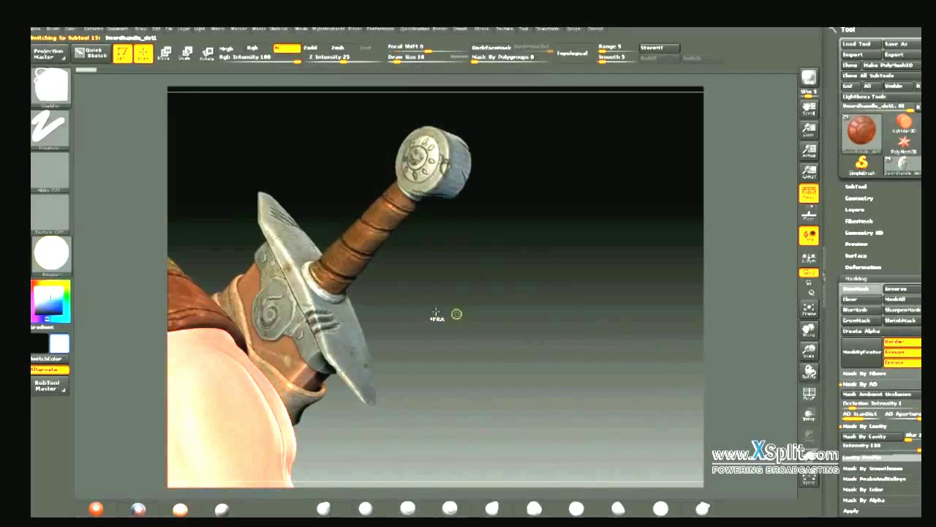
alt+click(308, 343)
drag(403, 319, 468, 290)
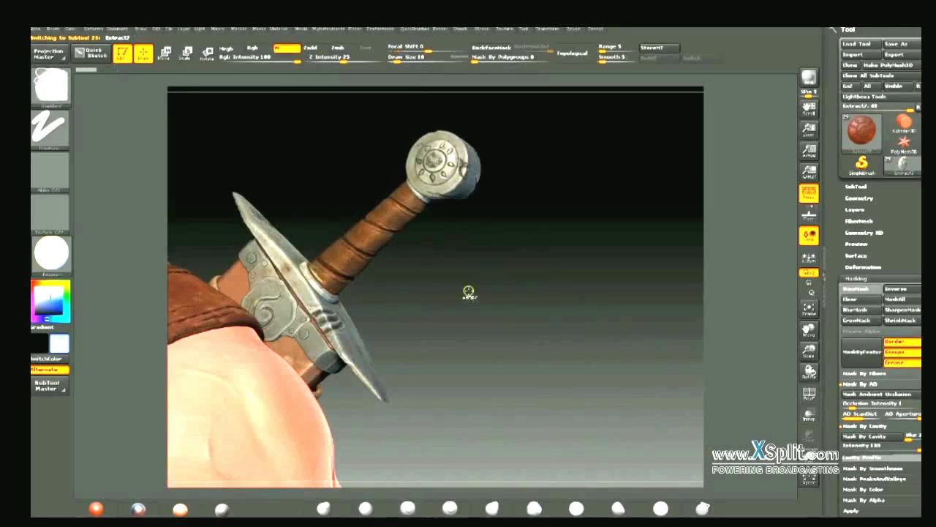
click(408, 508)
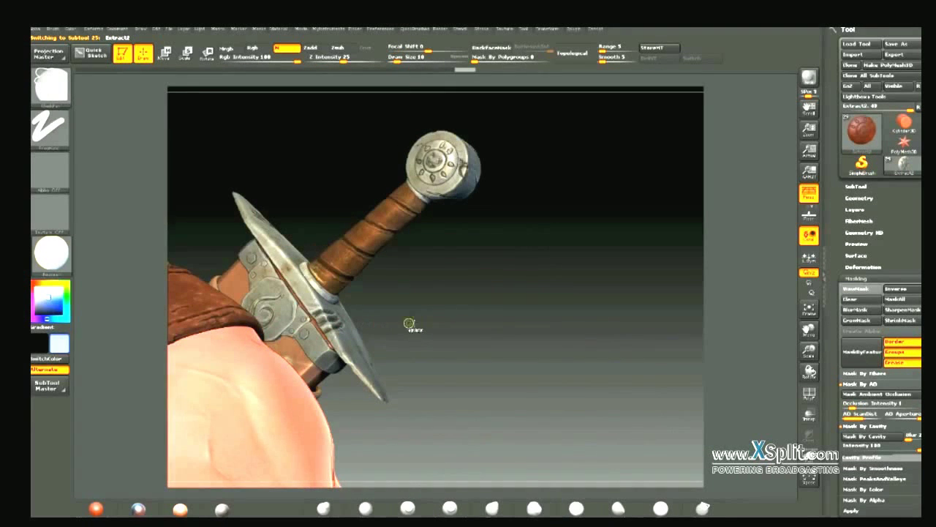
- Rotate to the back, select the Extract3 and Extract7 subtools, and frame the sword sheath
drag(309, 330, 439, 292)
alt+click(486, 289)
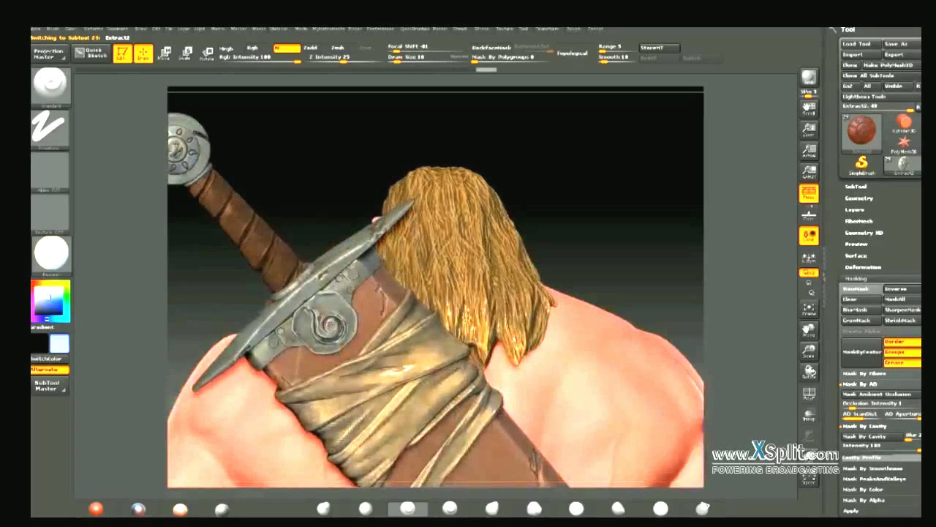
key(shift)
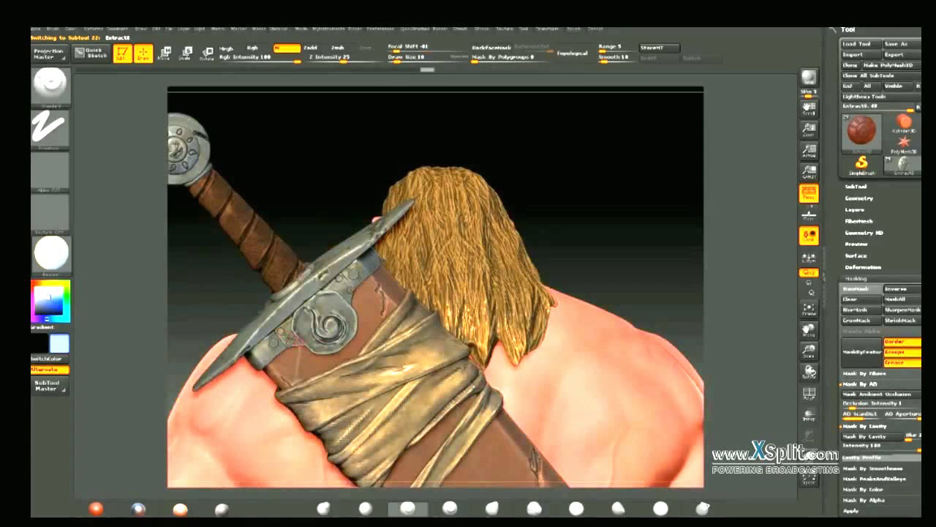
key(shift)
alt+click(512, 314)
key(shift)
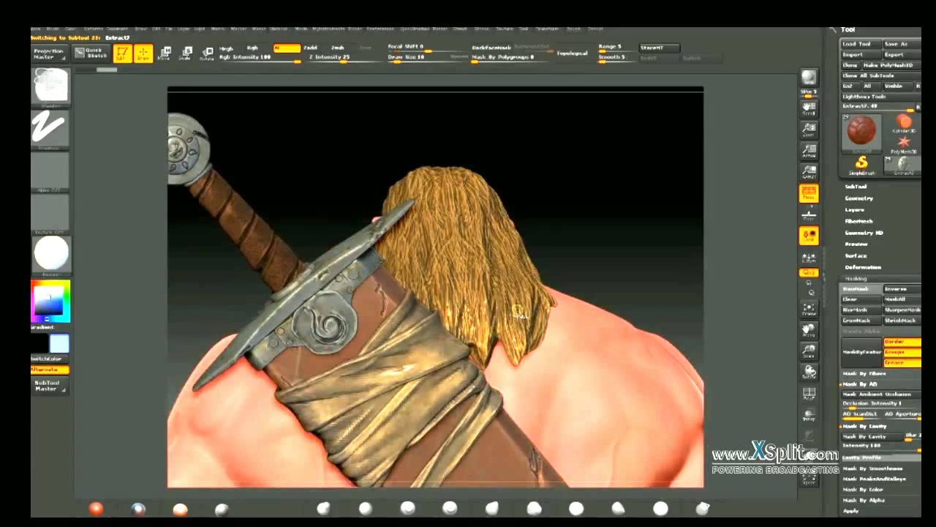
mouse_move(604, 255)
mouse_down()
mouse_move(600, 171)
mouse_move(550, 201)
mouse_move(581, 241)
mouse_move(573, 219)
mouse_move(415, 447)
mouse_up()
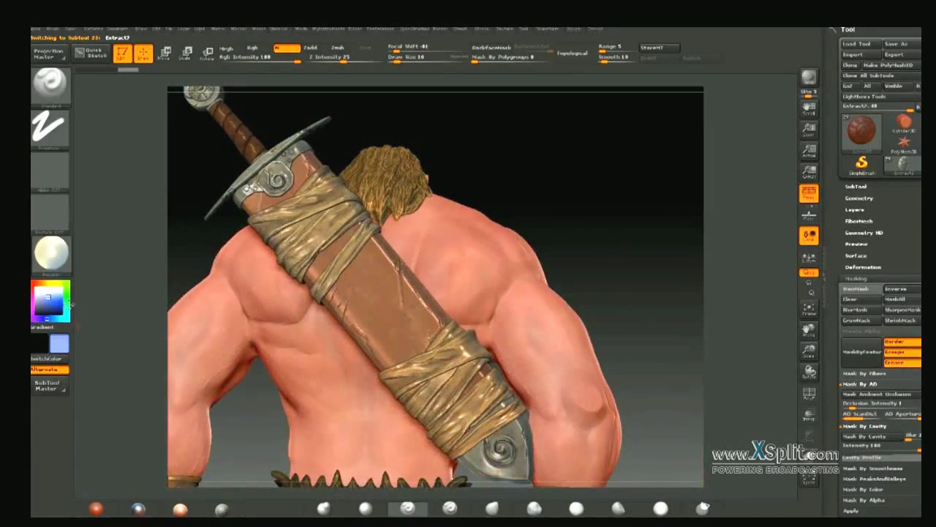
- Try a MatCap, then MatCap Gray and a brighter metallic material while orbiting the model
click(60, 256)
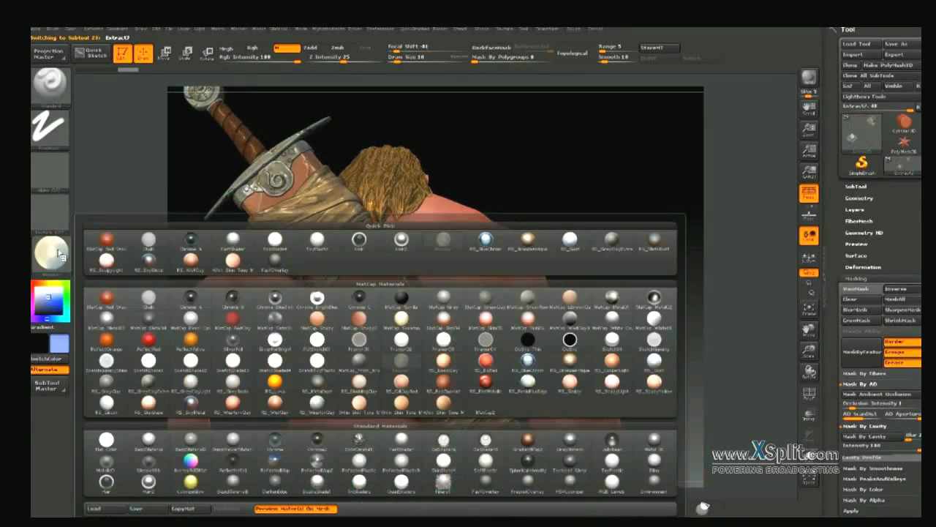
click(449, 303)
mouse_move(535, 171)
mouse_down()
mouse_move(543, 167)
mouse_move(530, 173)
mouse_move(546, 188)
mouse_move(547, 232)
mouse_move(560, 215)
mouse_move(649, 215)
mouse_move(627, 209)
mouse_move(612, 255)
mouse_move(571, 255)
mouse_move(589, 278)
mouse_move(593, 224)
mouse_move(554, 161)
mouse_move(584, 278)
mouse_move(575, 355)
mouse_move(583, 274)
mouse_move(604, 299)
mouse_move(391, 192)
mouse_move(230, 224)
mouse_up()
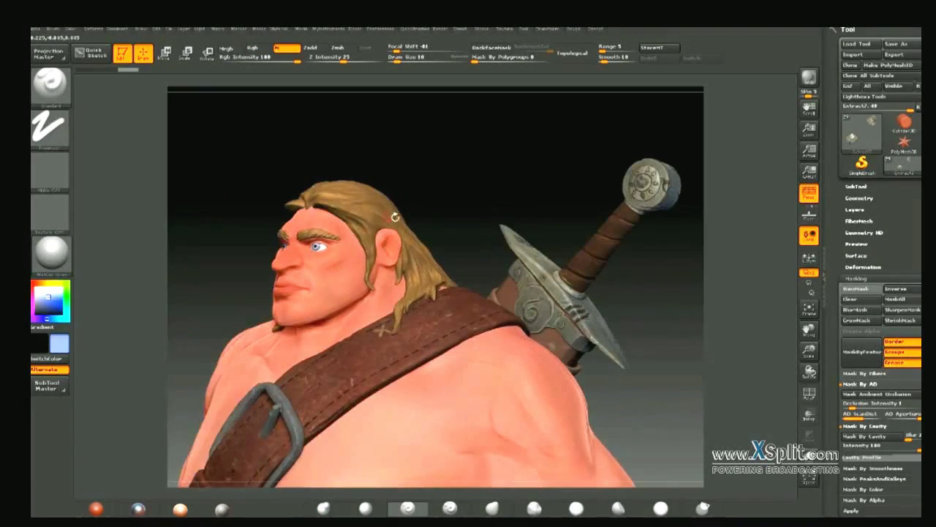
click(51, 252)
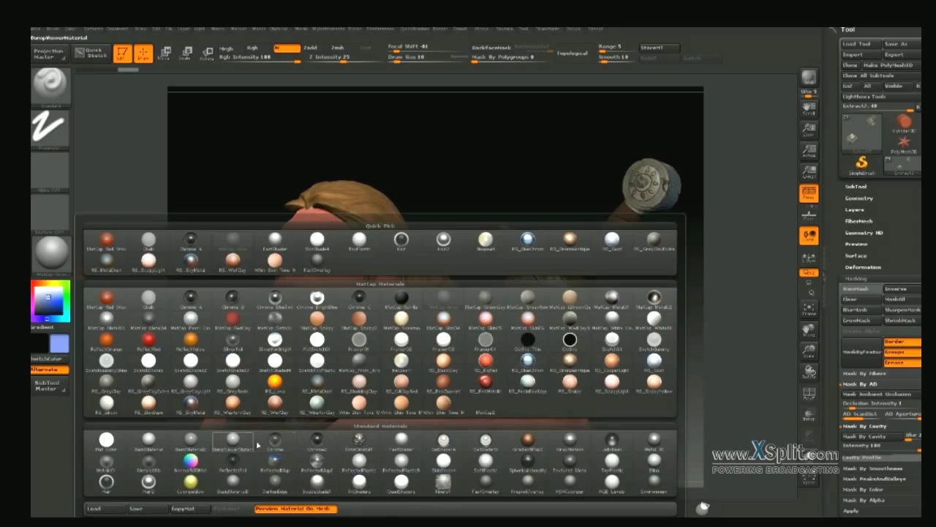
click(112, 489)
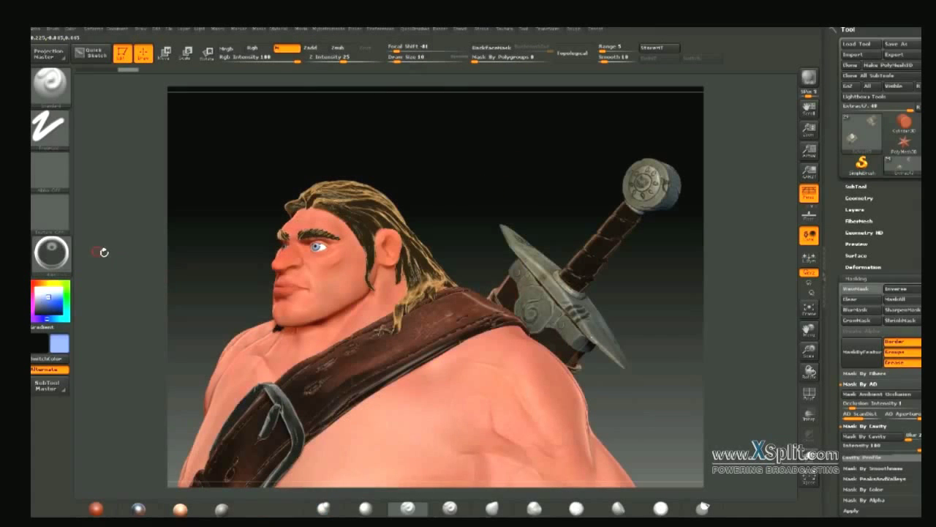
click(52, 252)
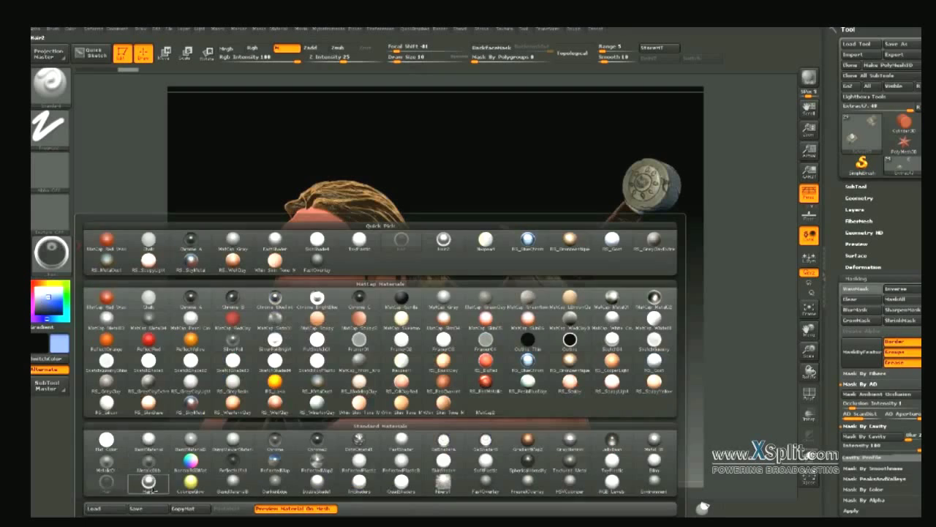
click(148, 482)
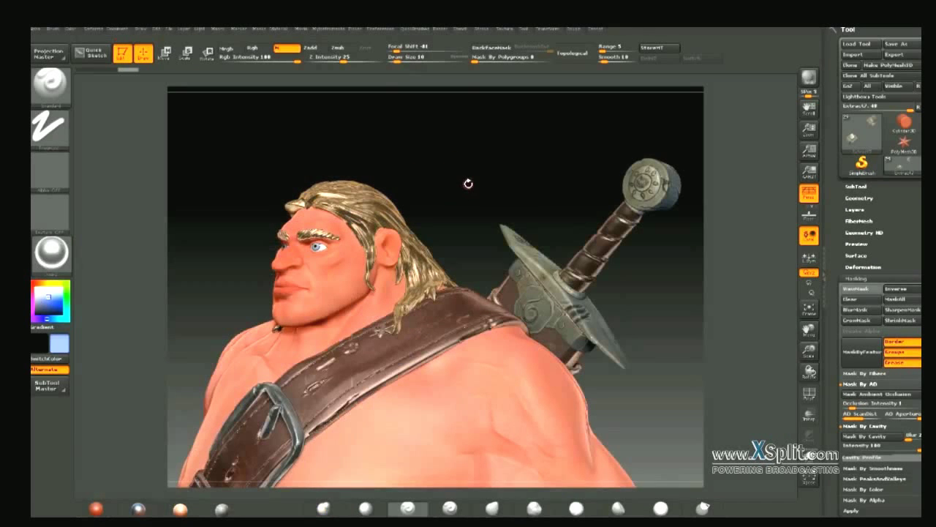
- Try warm skin, pale shiny and darker materials, finally settling on SketchShaded2
click(51, 252)
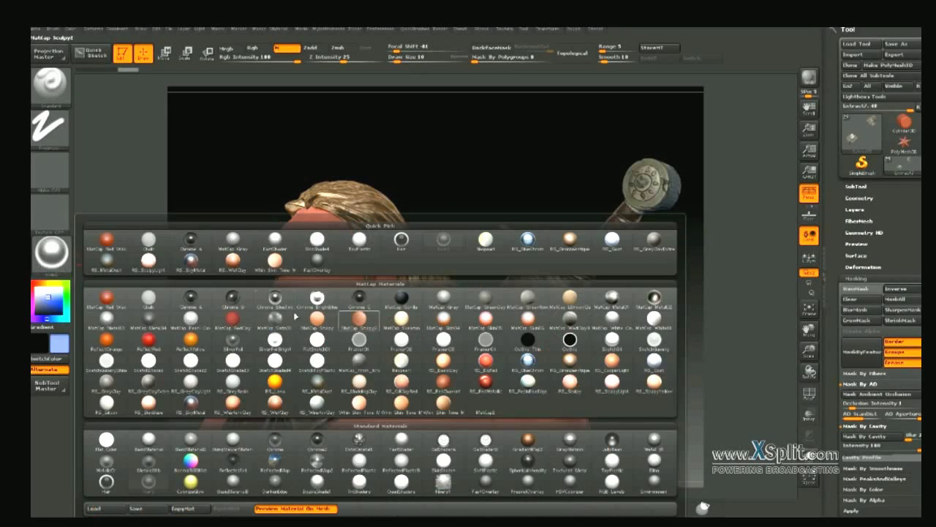
click(442, 410)
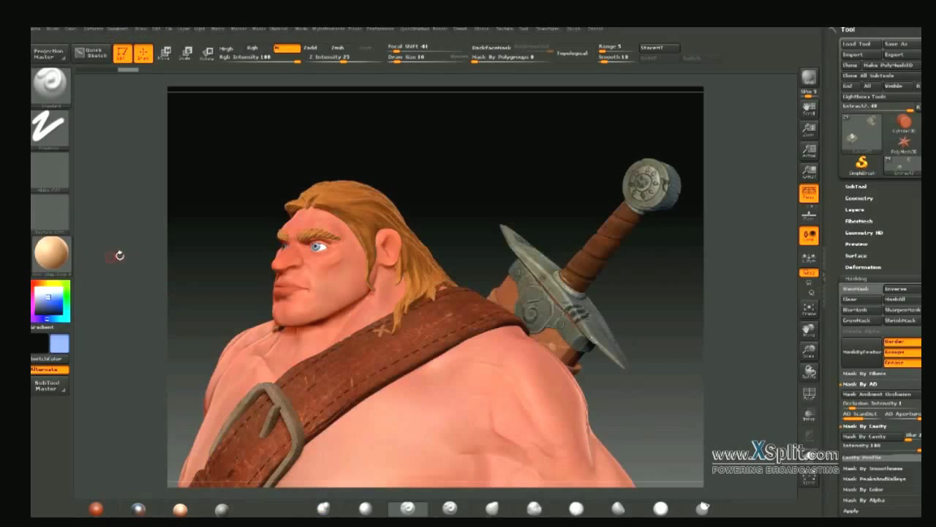
click(55, 257)
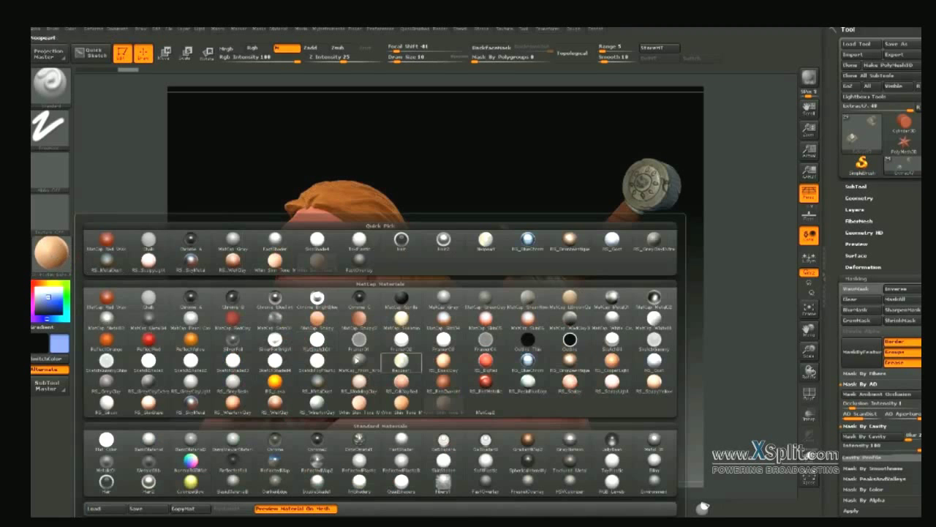
click(403, 362)
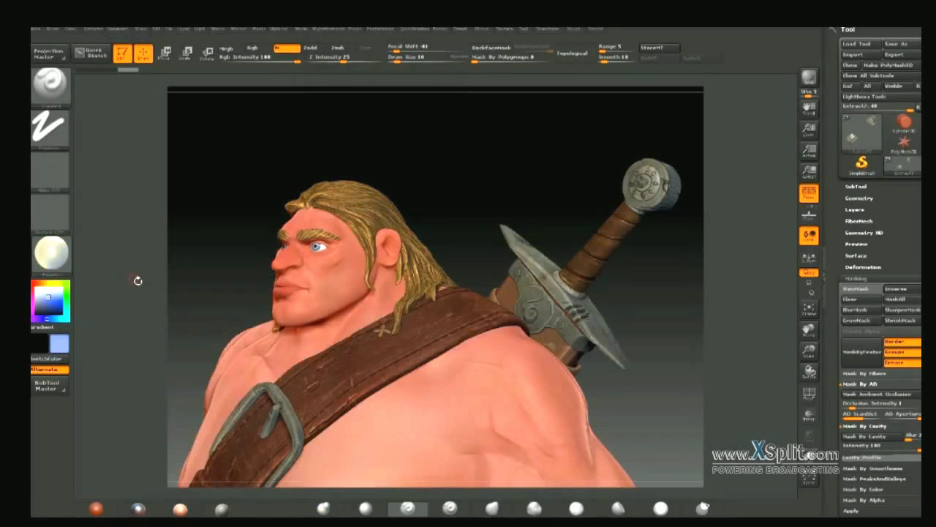
drag(450, 151, 439, 155)
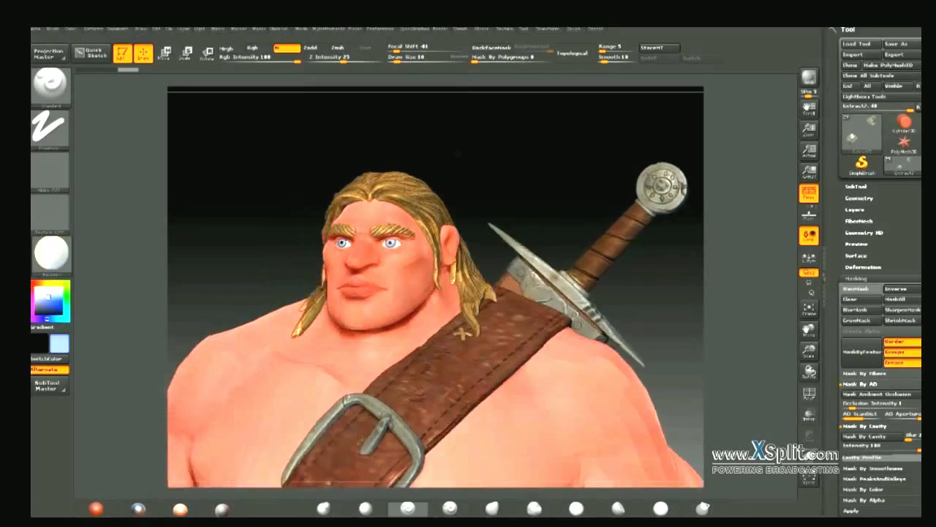
click(52, 252)
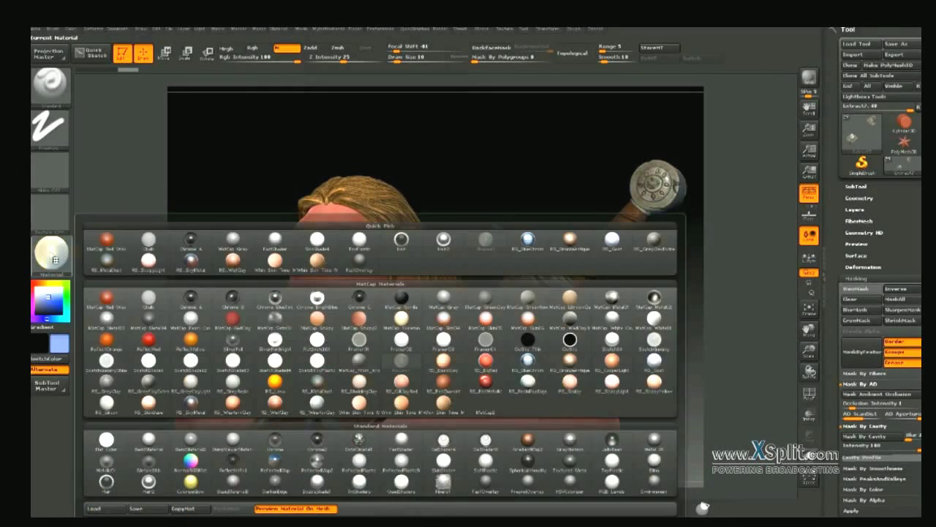
click(528, 486)
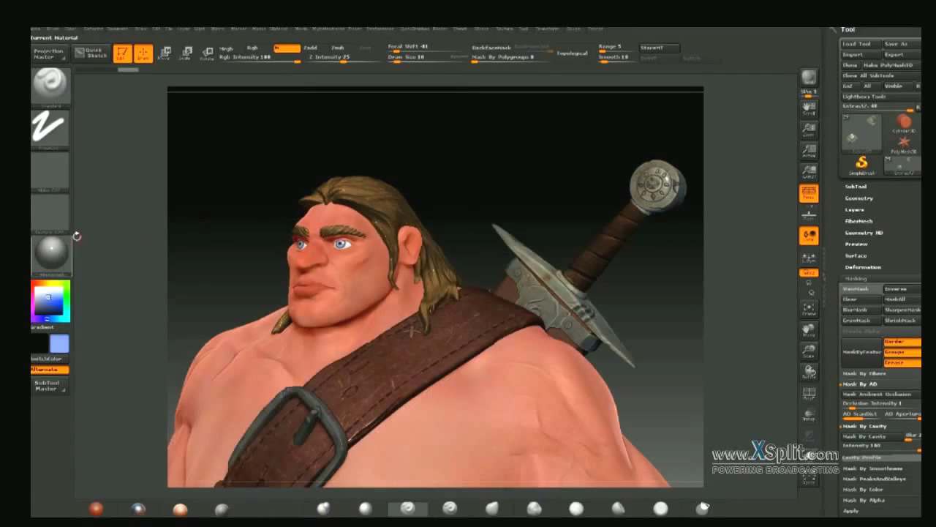
click(50, 258)
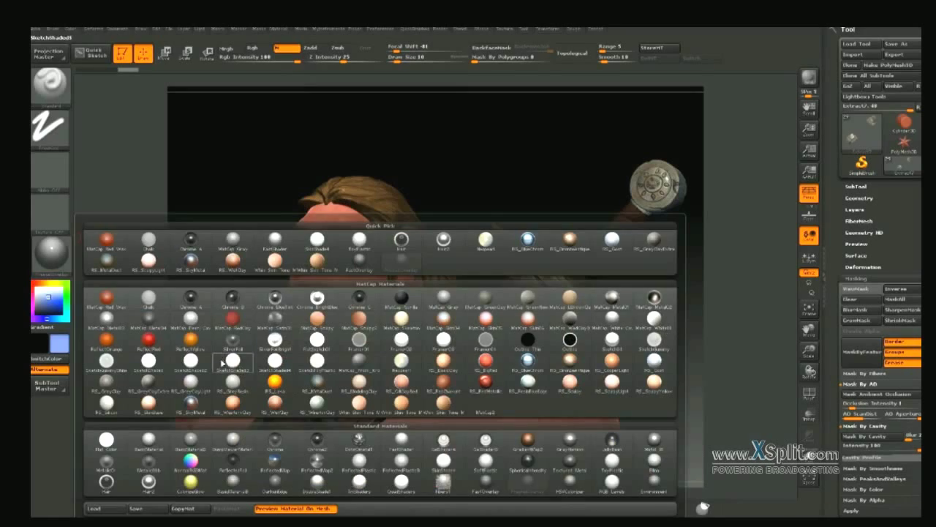
click(223, 363)
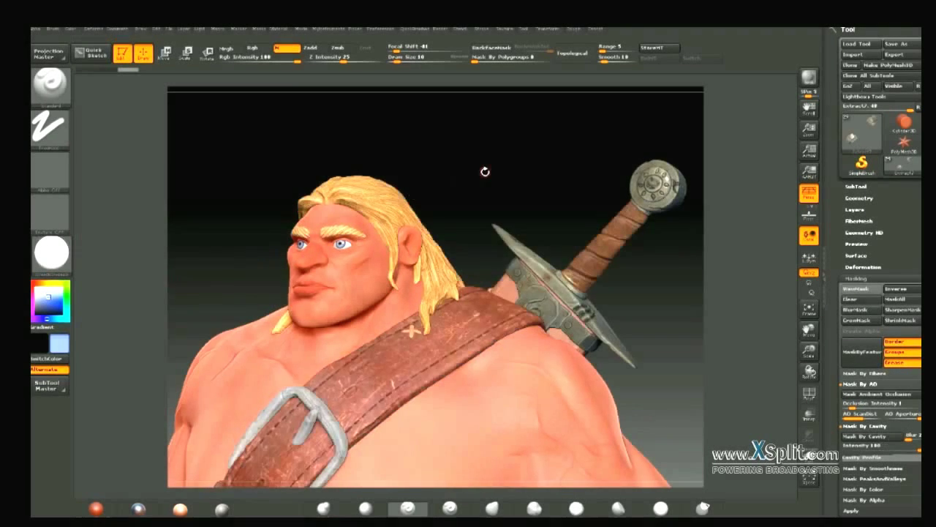
- Turn the barbarian to a side view, recentre it and zoom out to show head to feet
mouse_move(485, 171)
mouse_down()
mouse_move(357, 210)
mouse_move(358, 177)
mouse_move(370, 217)
mouse_move(318, 117)
mouse_move(310, 161)
mouse_up()
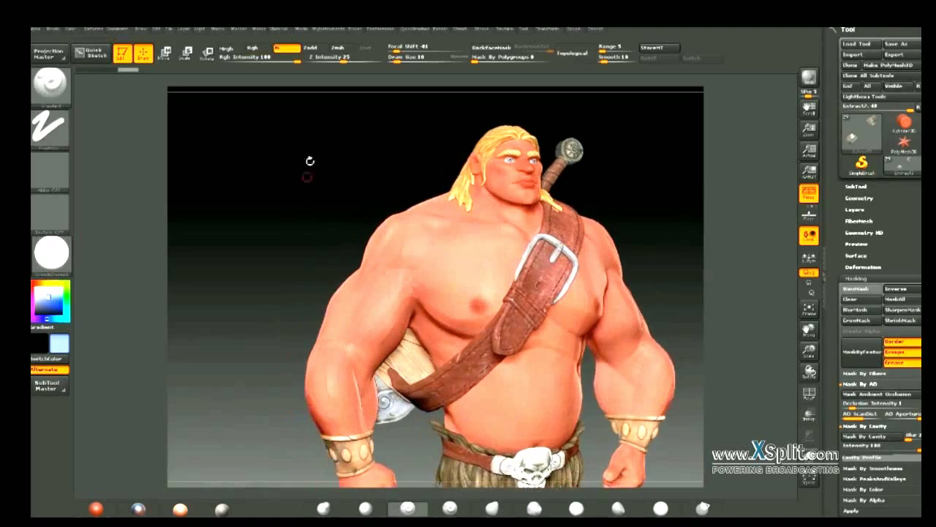
alt+drag(284, 216, 270, 208)
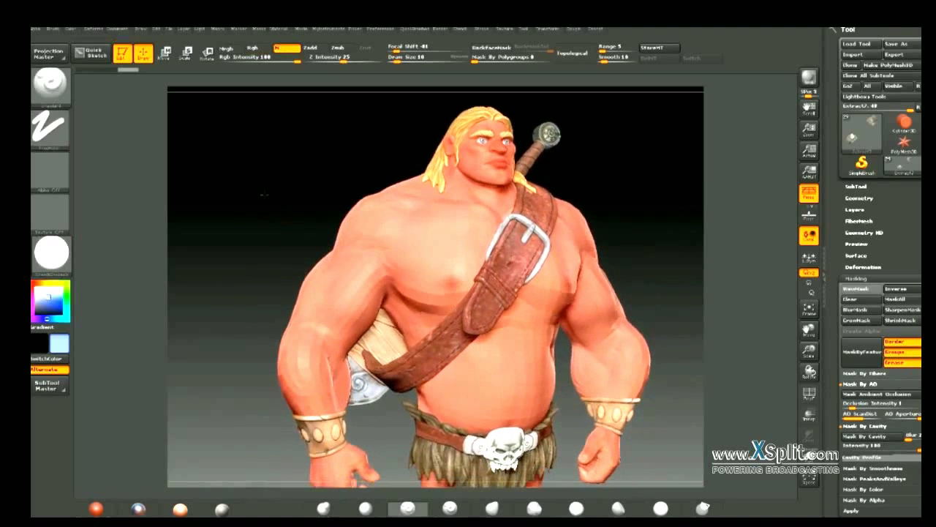
mouse_move(667, 176)
alt+mouse_down()
mouse_move(680, 194)
mouse_move(634, 227)
alt+mouse_up()
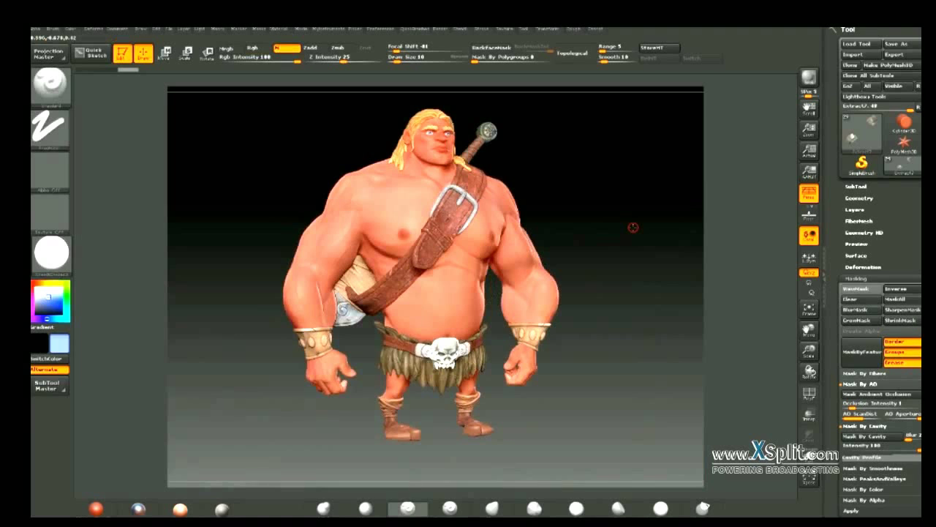